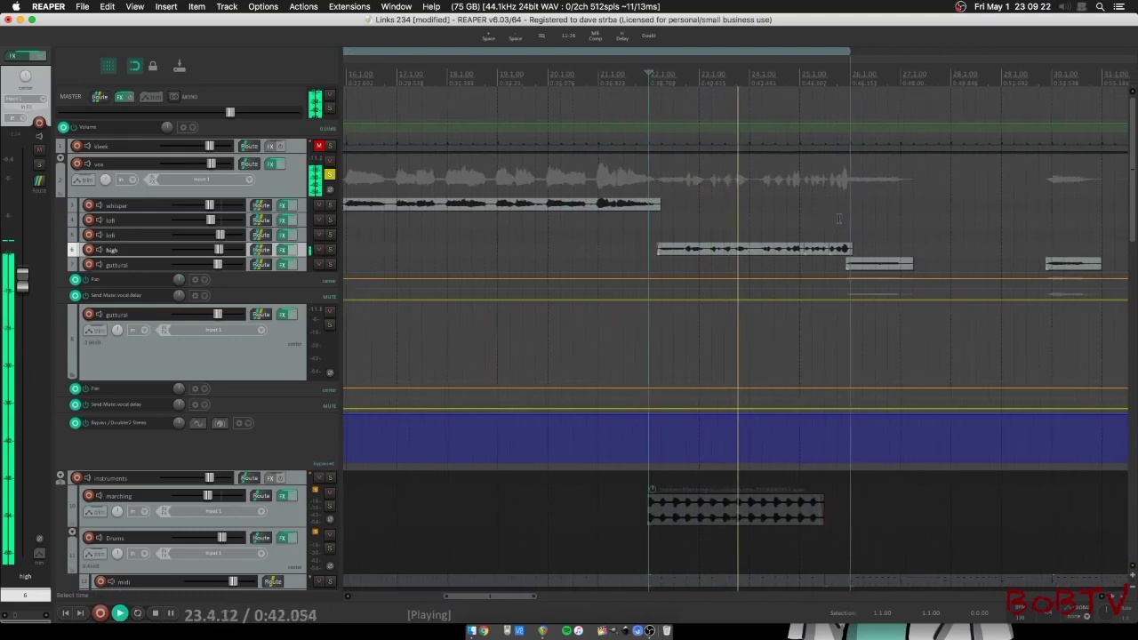
# Play the soloed vocals from 25.4.00 across the change from the high clip to the guttural clip
pyautogui.click(830, 220)
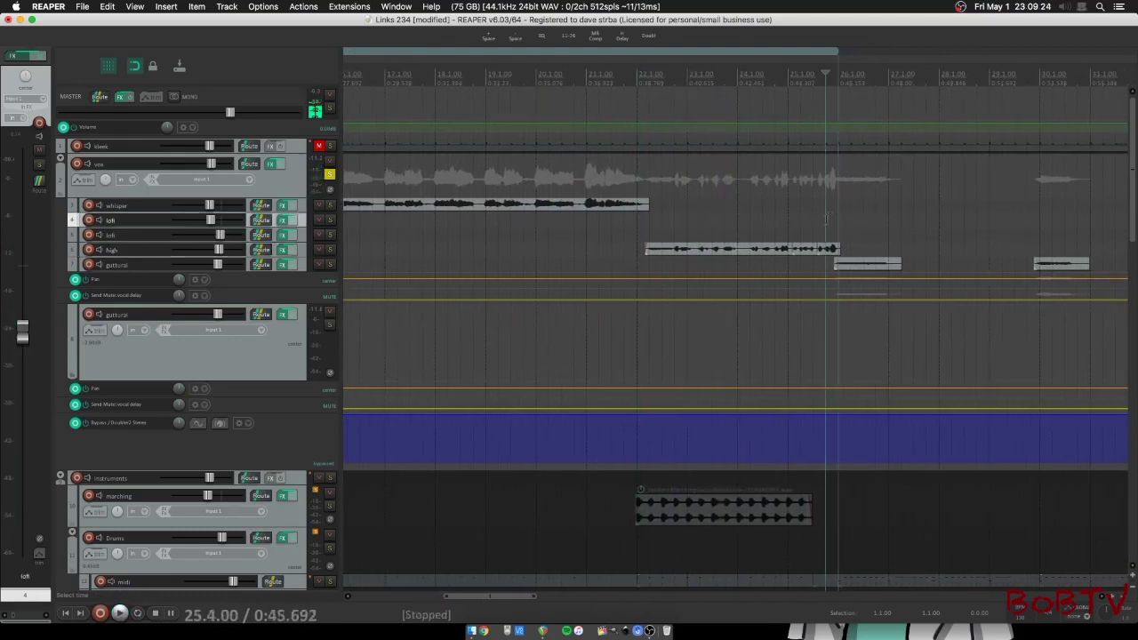
pyautogui.press('space')
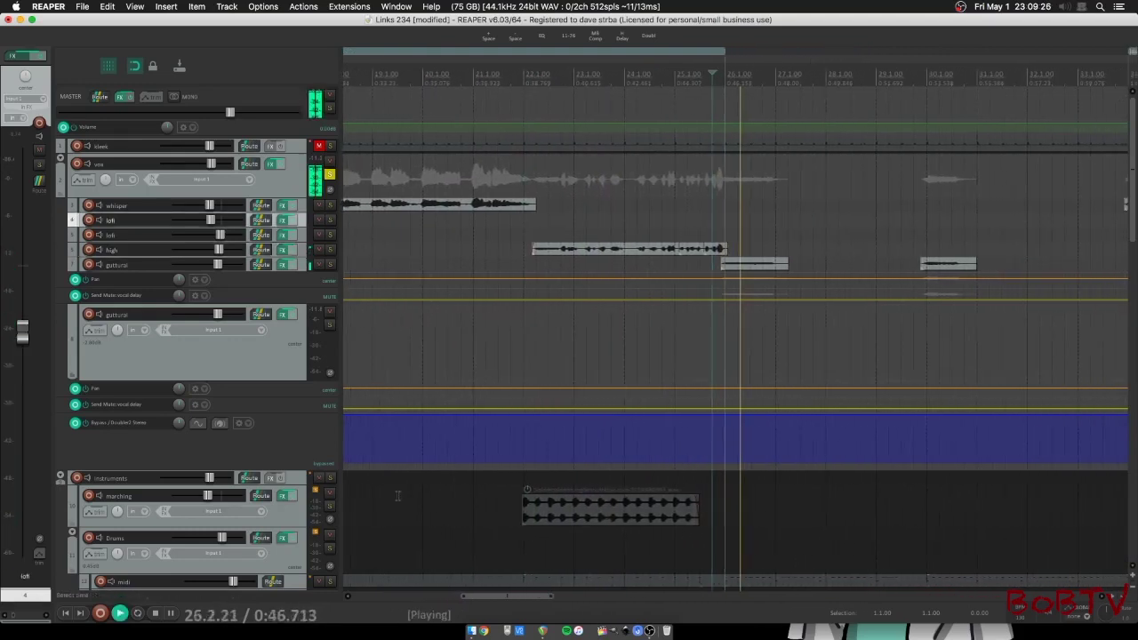
pyautogui.click(155, 614)
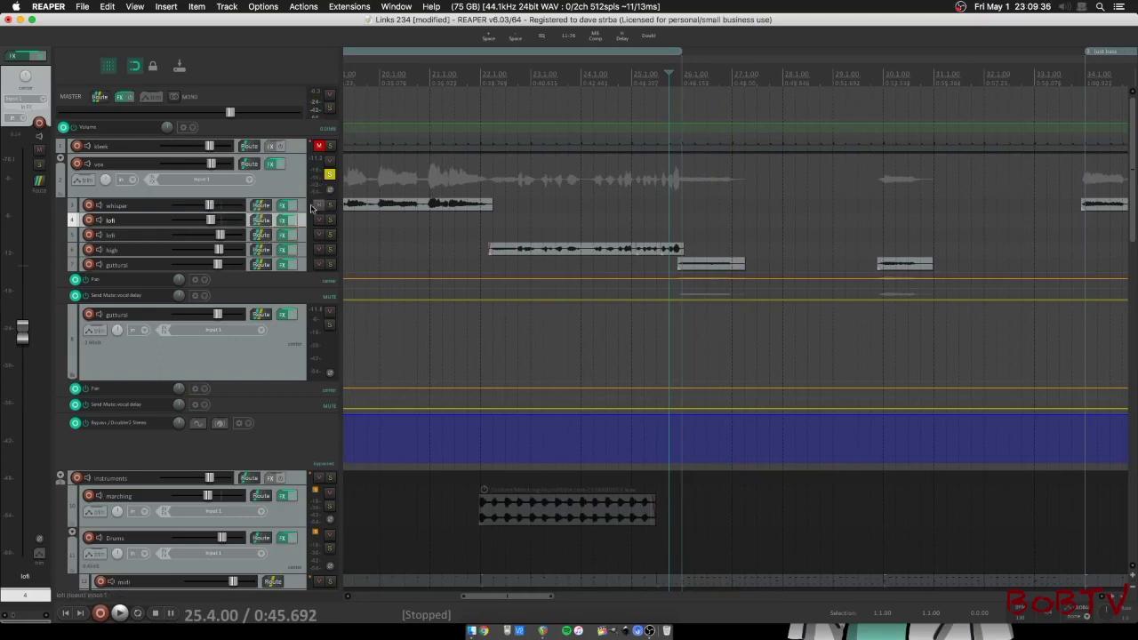
# Inspect the whisper track's routing, including its send to the verb track, and close the routing window
pyautogui.click(140, 209)
pyautogui.click(261, 205)
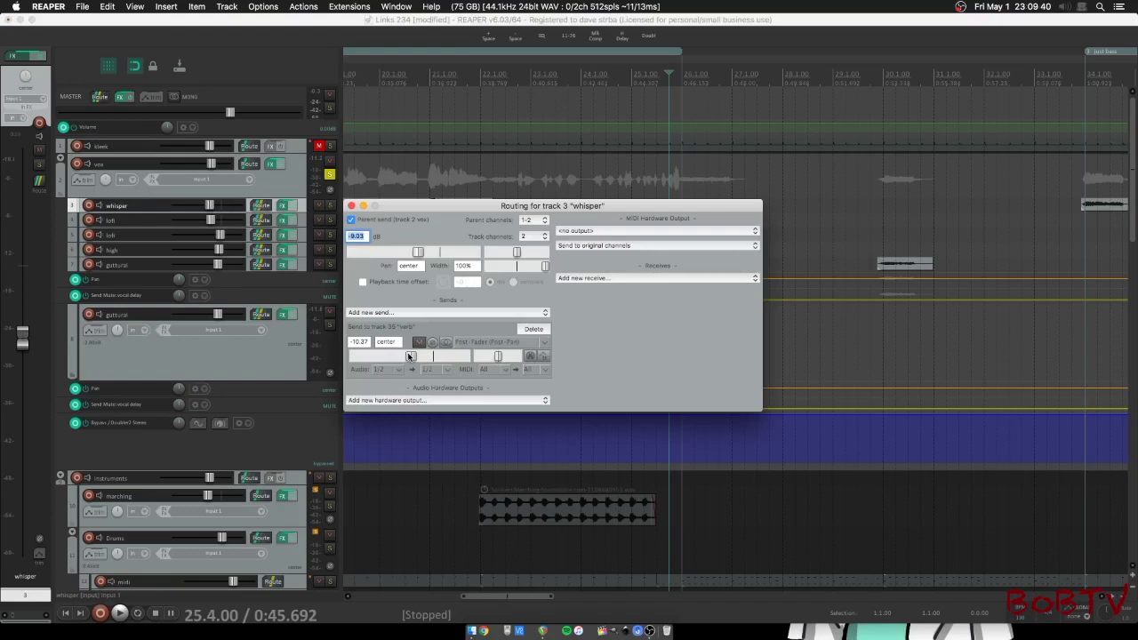
pyautogui.click(351, 205)
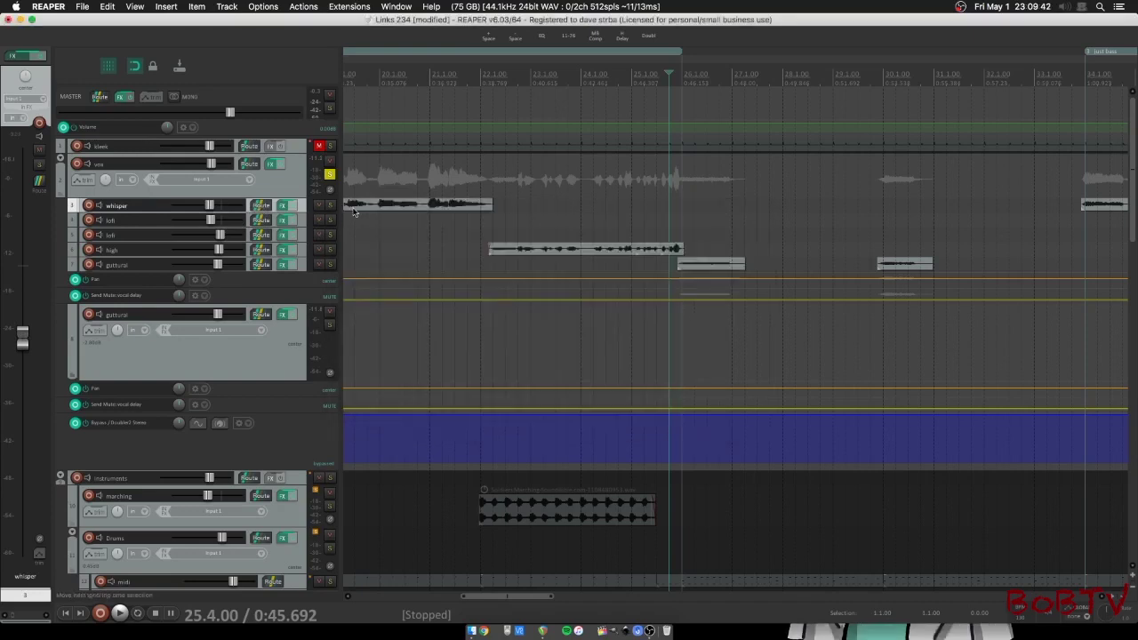
# Make the whisper track and the two tracks below it taller around the whisper clip at bar 14
pyautogui.moveTo(528, 596); pyautogui.dragTo(487, 603)
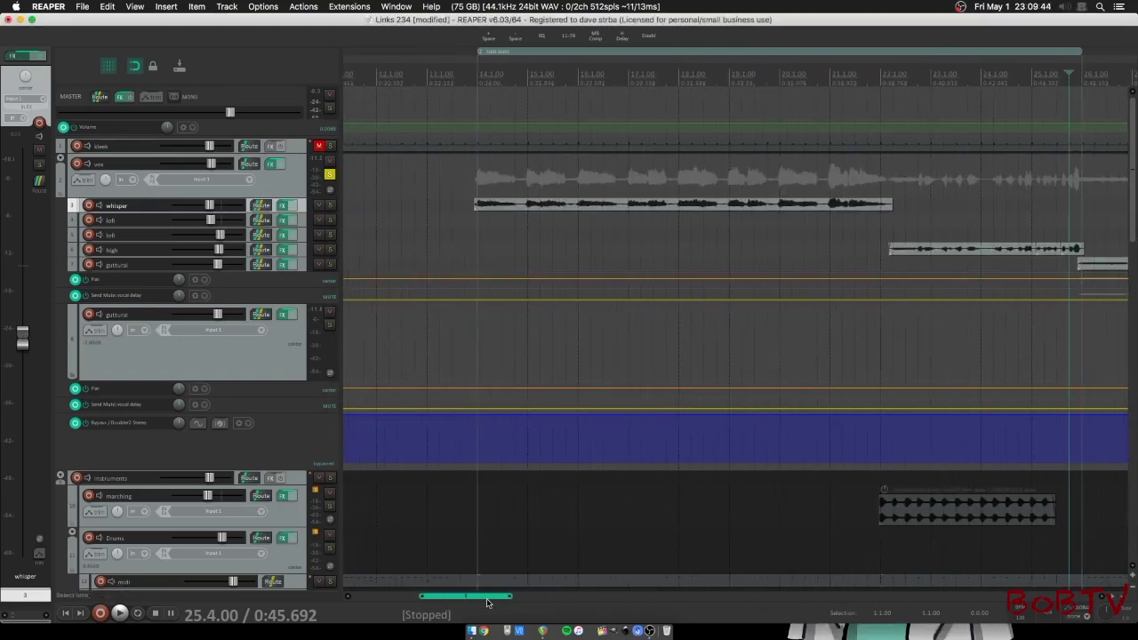
pyautogui.moveTo(301, 211); pyautogui.dragTo(304, 322)
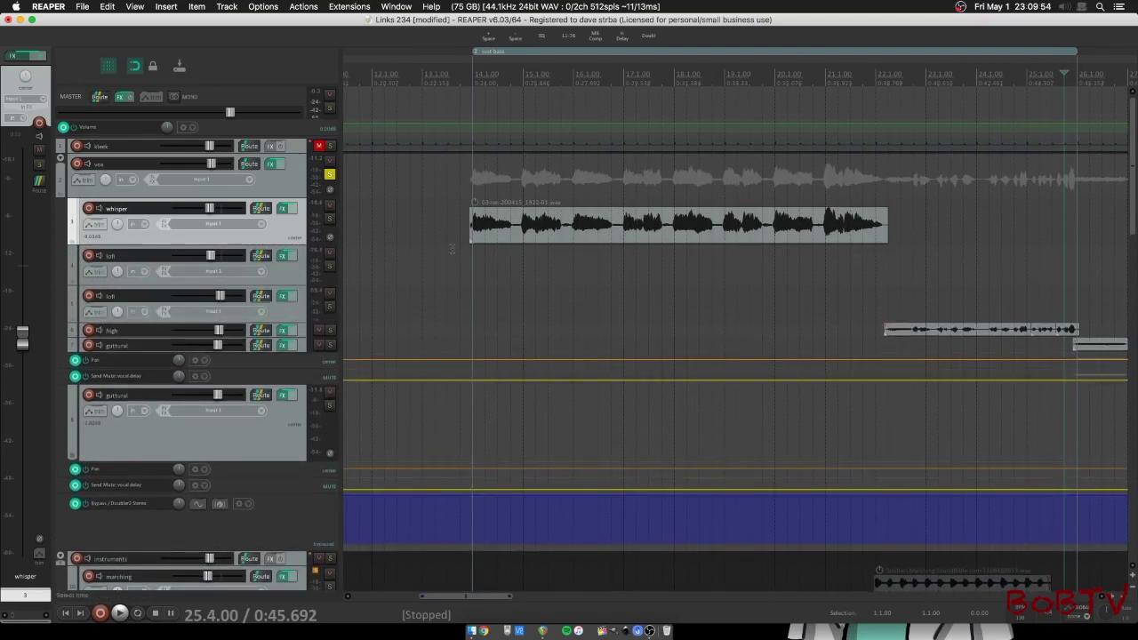
# Unsolo the vox folder track and play the full mix from 13.4.00
pyautogui.click(460, 249)
pyautogui.click(329, 175)
pyautogui.press('space')
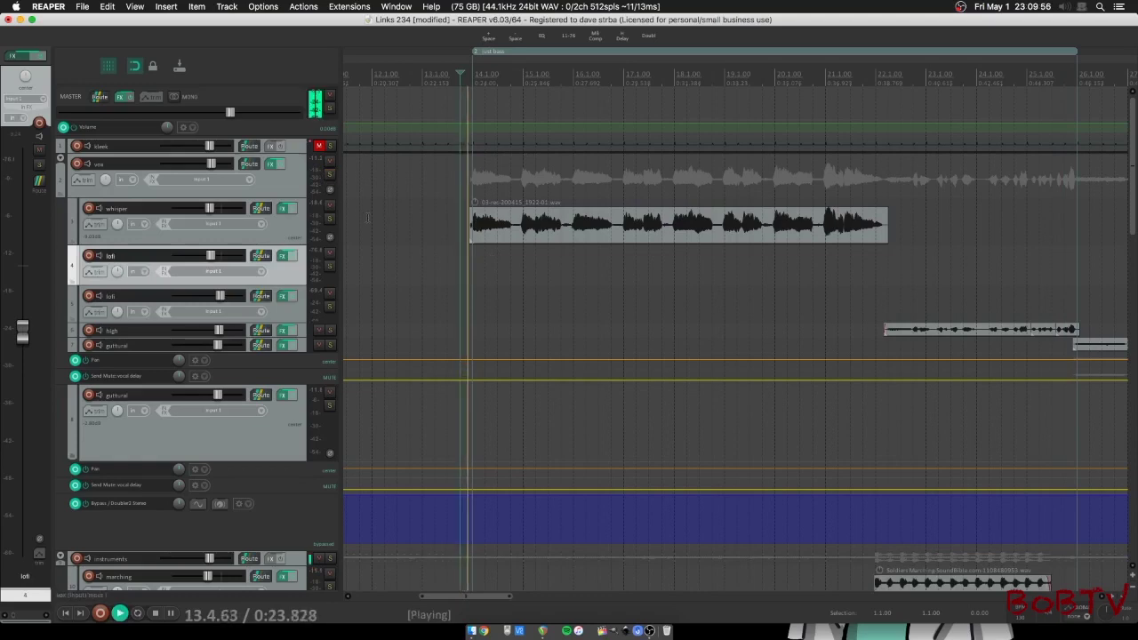
pyautogui.click(156, 614)
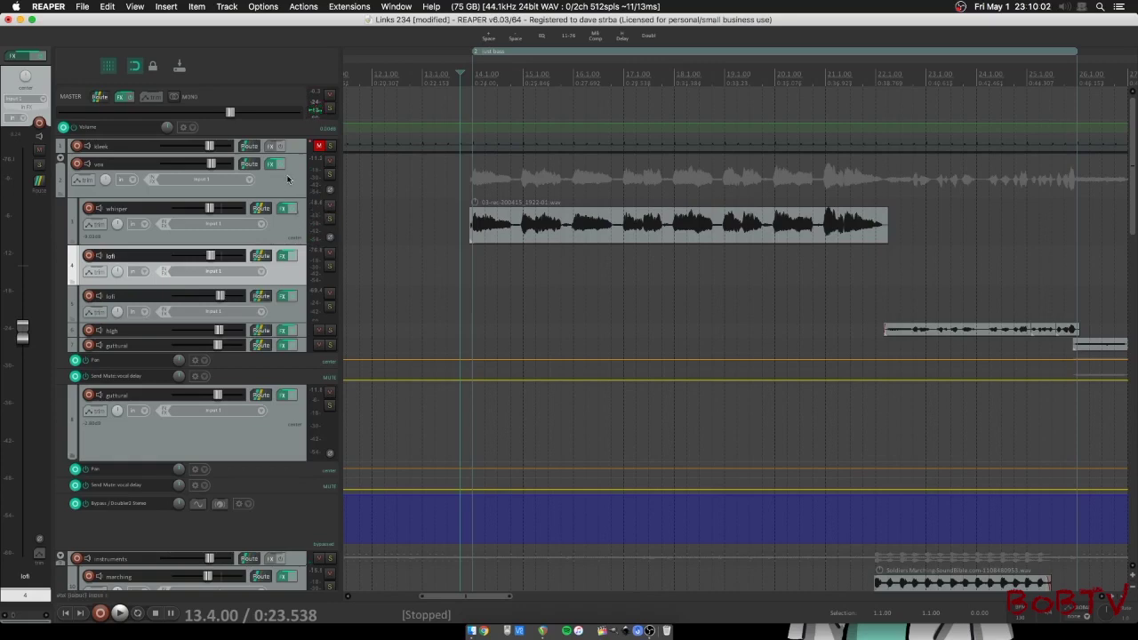
# Solo the whisper track with all five of its plugins bypassed and play it dry from 13.4.00
pyautogui.click(330, 219)
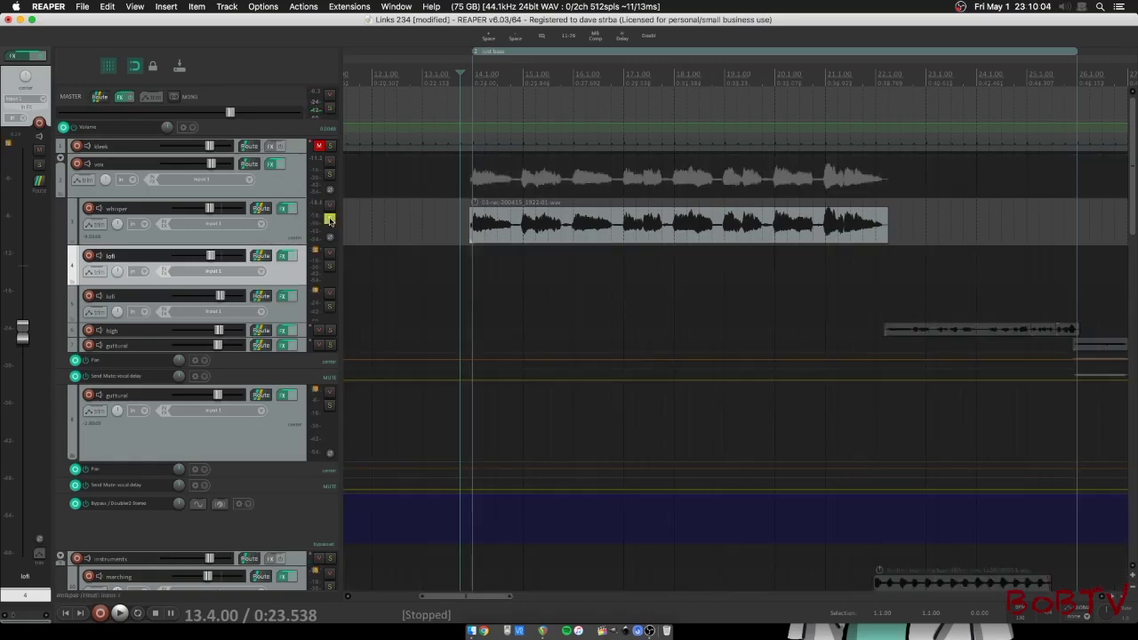
pyautogui.click(285, 209)
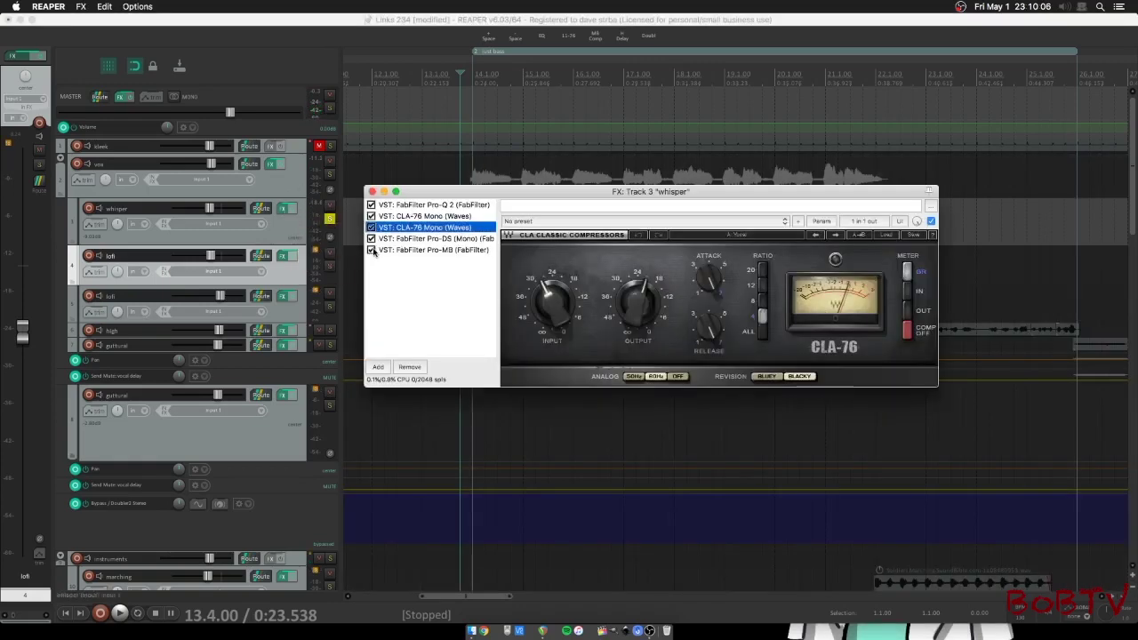
pyautogui.click(371, 239)
pyautogui.click(372, 227)
pyautogui.moveTo(408, 193); pyautogui.dragTo(459, 305)
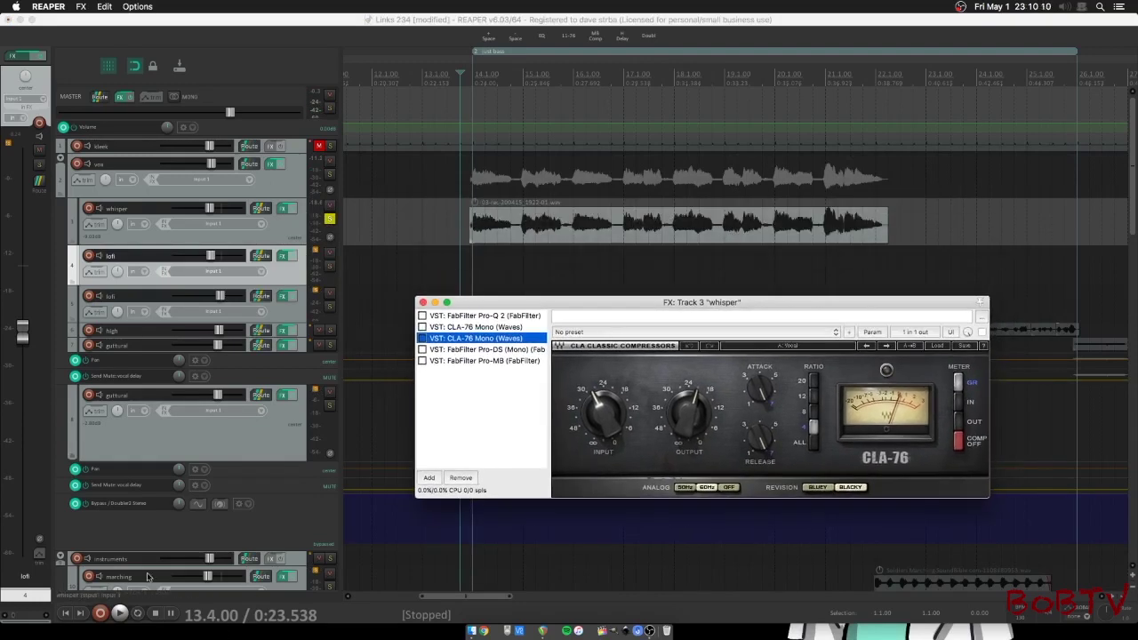
pyautogui.click(120, 613)
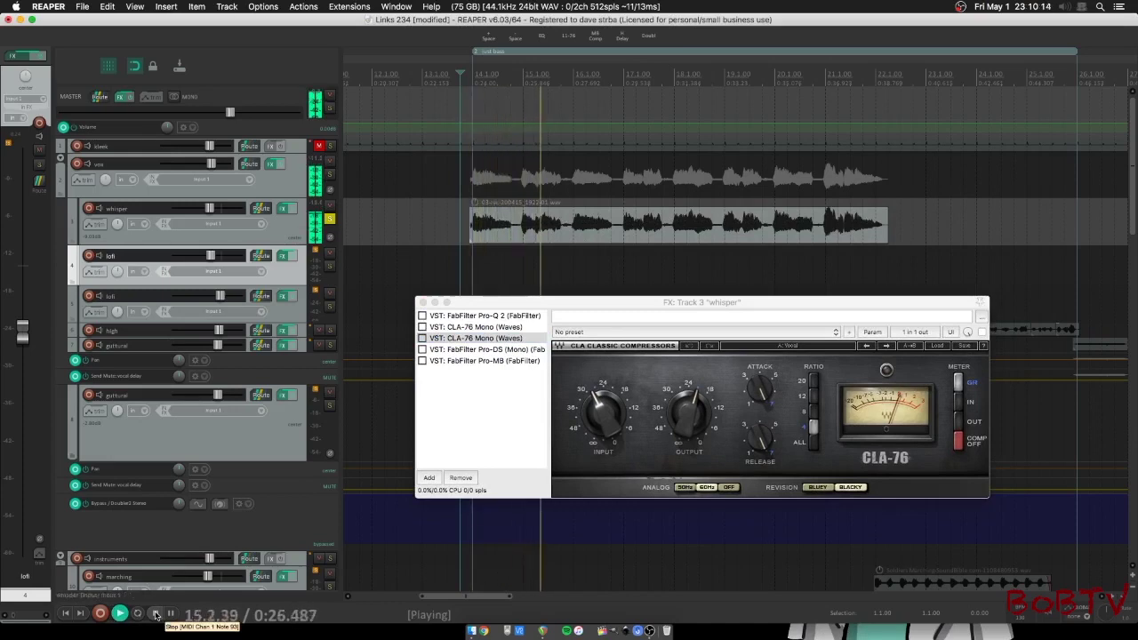
pyautogui.click(156, 615)
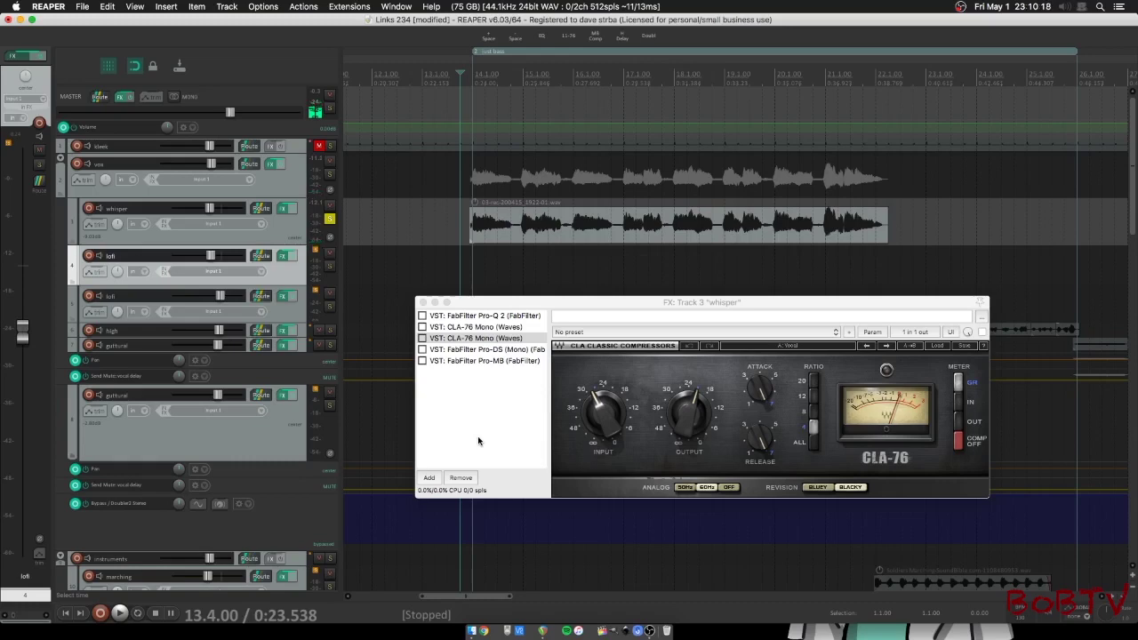
# Show FabFilter Pro-Q 2 in the whisper track's effects chain and re-enable it
pyautogui.moveTo(488, 305)
pyautogui.mouseDown()
pyautogui.moveTo(482, 286)
pyautogui.moveTo(488, 305)
pyautogui.mouseUp()
pyautogui.click(485, 316)
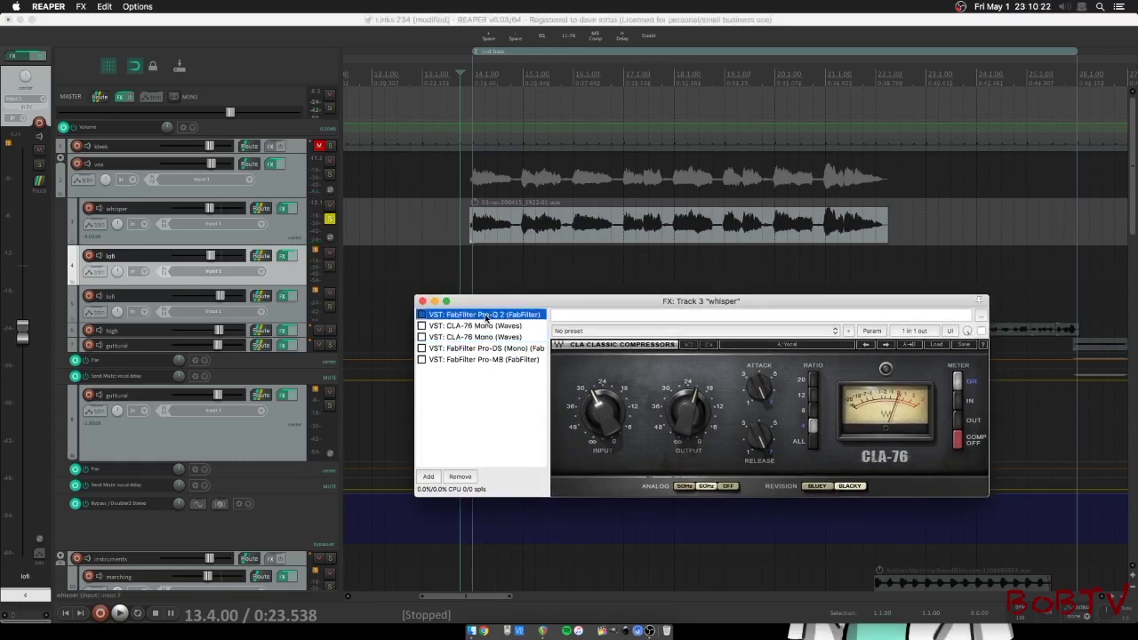
pyautogui.moveTo(566, 275); pyautogui.dragTo(536, 210)
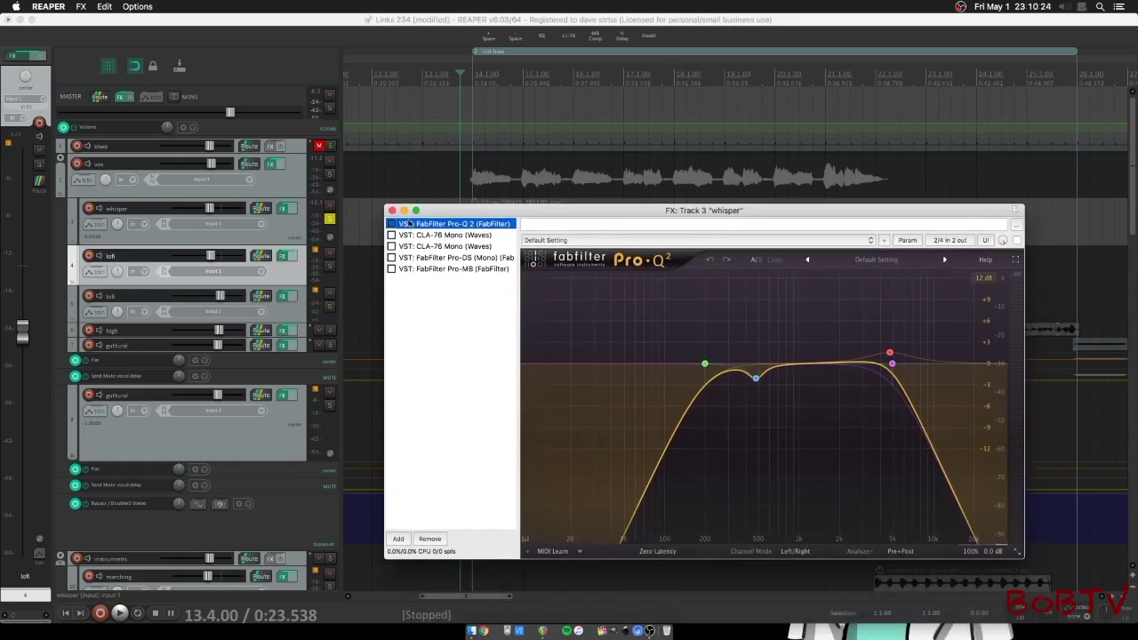
pyautogui.click(391, 225)
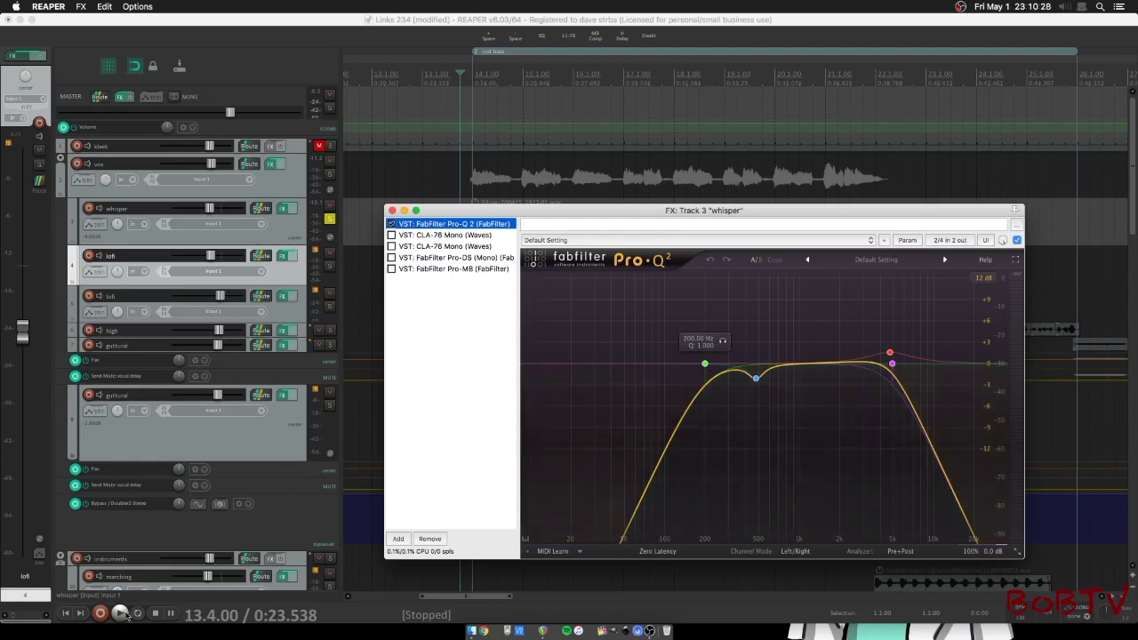
# Play the whisper track and audition the Pro-Q 2 low-cut band at 200 Hz and the dip at 476.41 Hz in isolation
pyautogui.press('space')
pyautogui.click(723, 342)
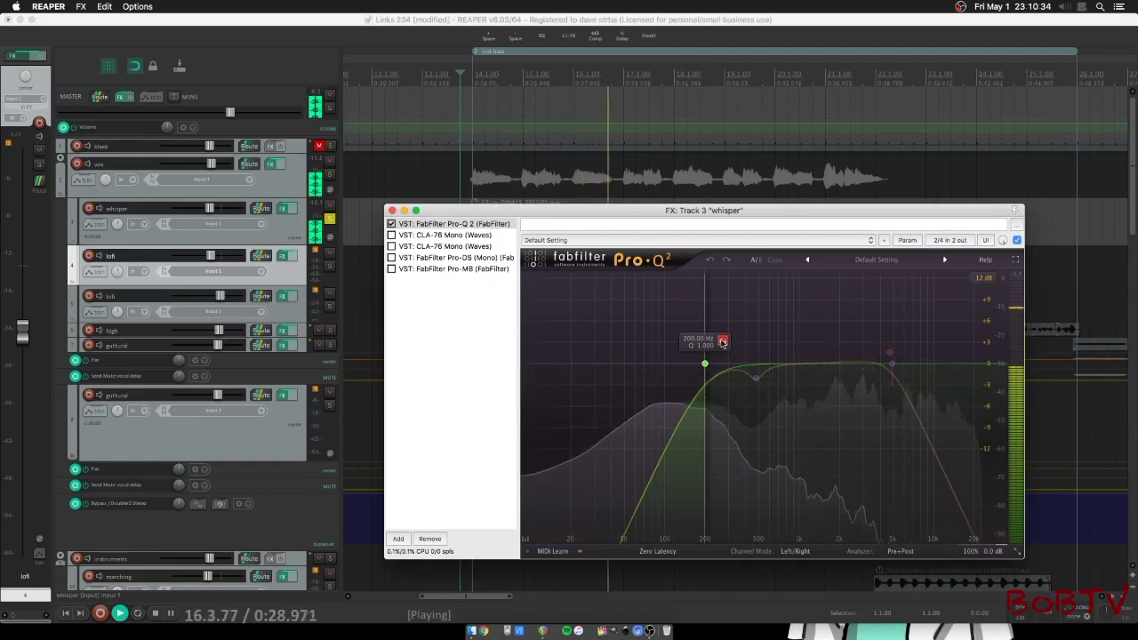
pyautogui.click(723, 342)
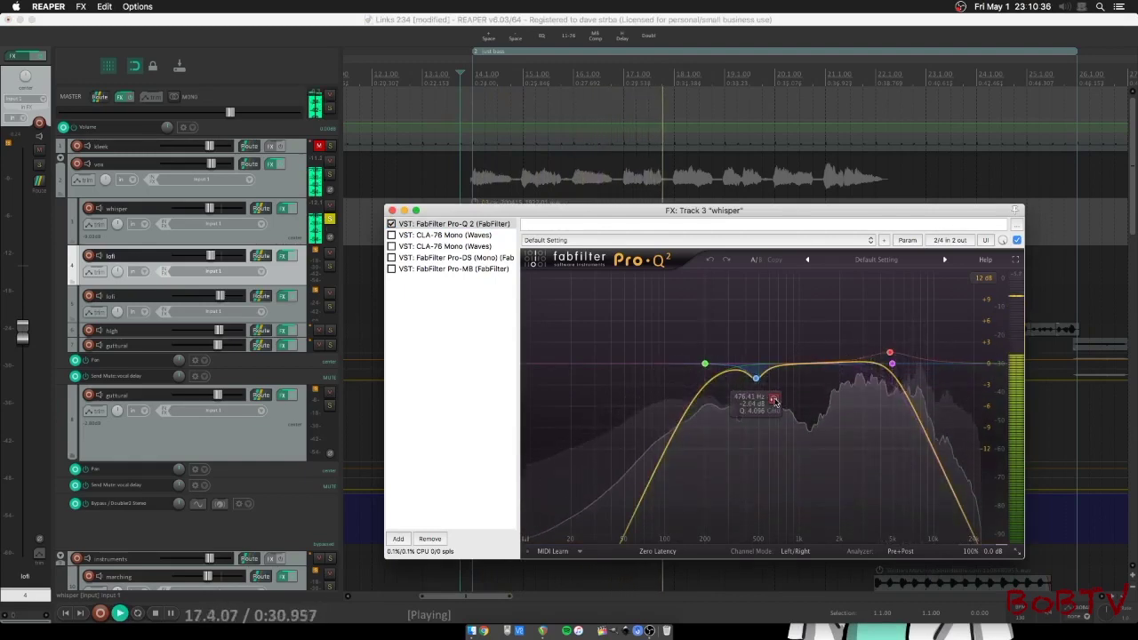
pyautogui.click(774, 398)
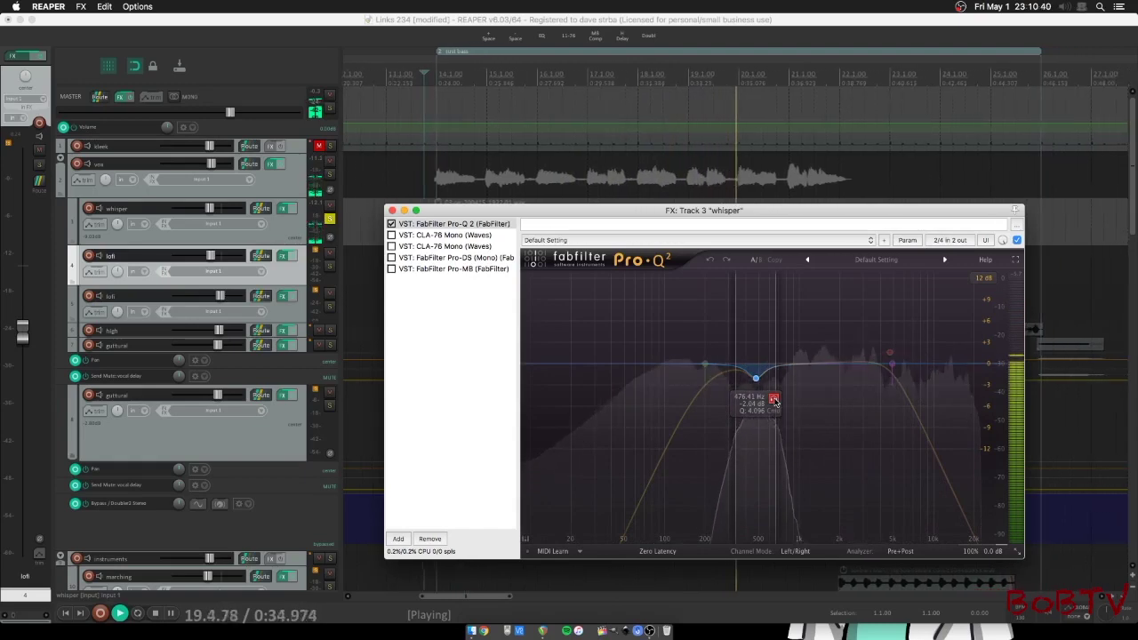
pyautogui.click(773, 398)
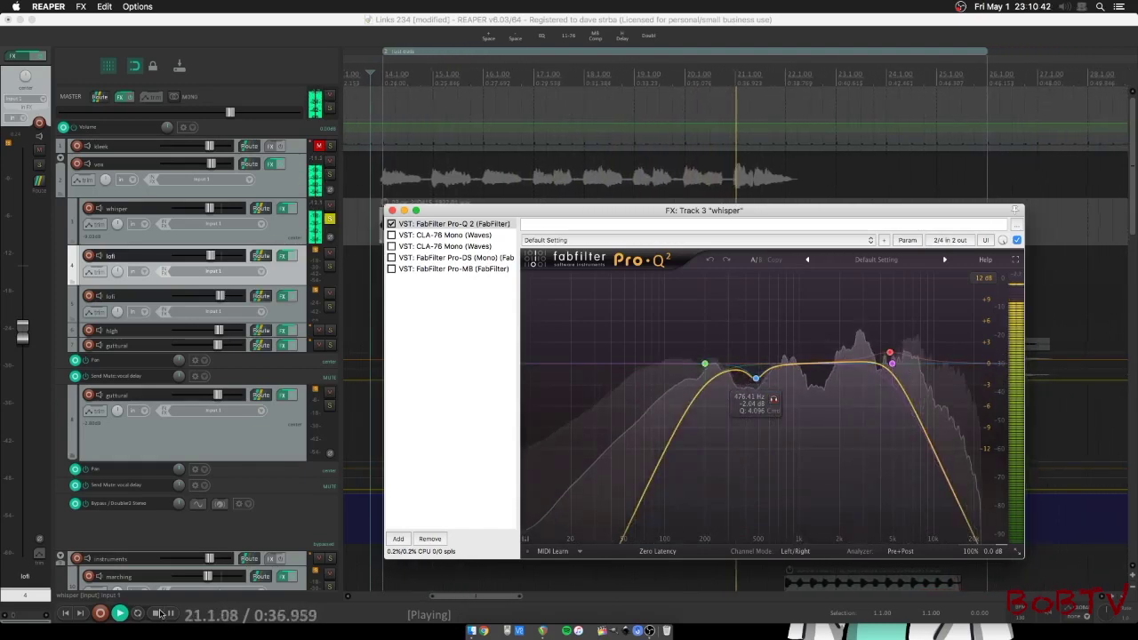
pyautogui.press('space')
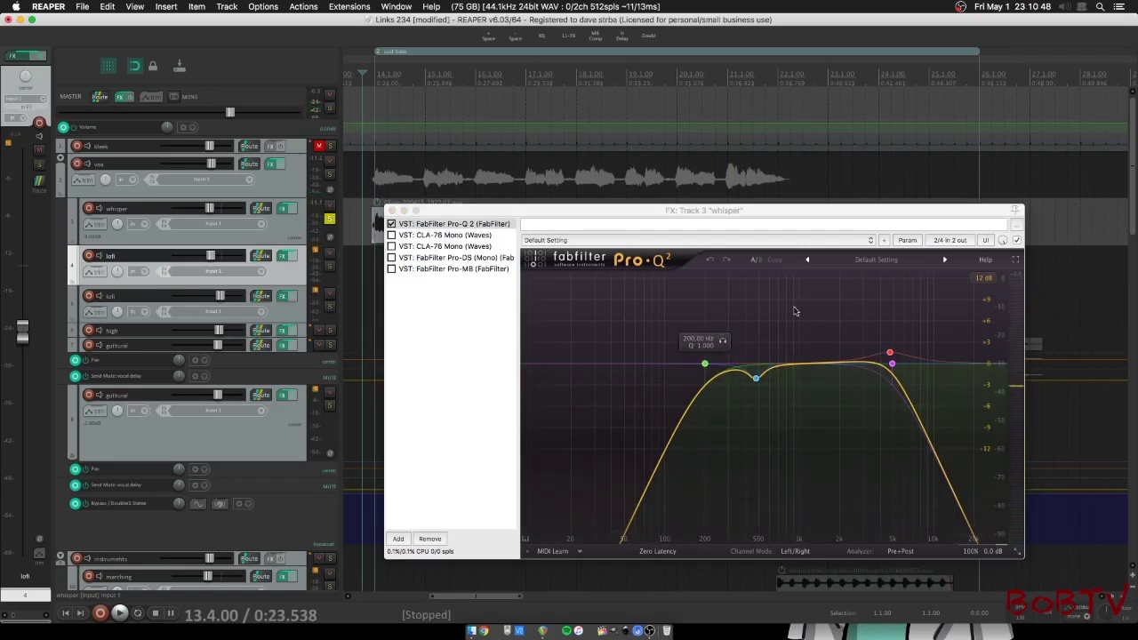
# Play the whisper track and audition the Pro-Q 2 high-cut band at 4906.9 Hz in isolation
pyautogui.moveTo(758, 214); pyautogui.dragTo(664, 169)
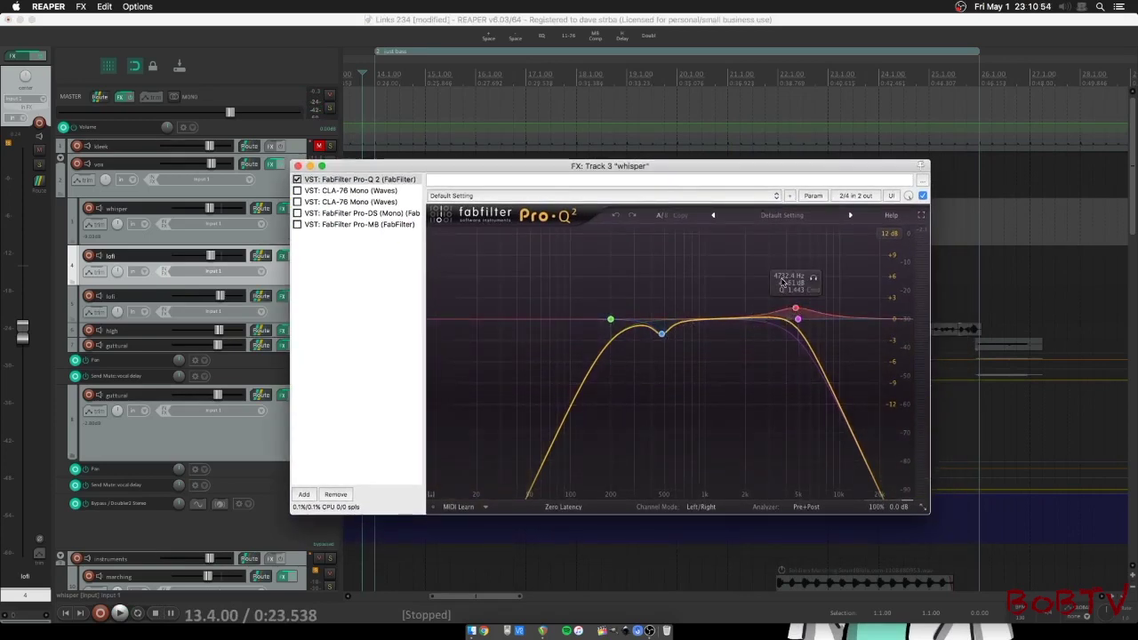
pyautogui.click(127, 613)
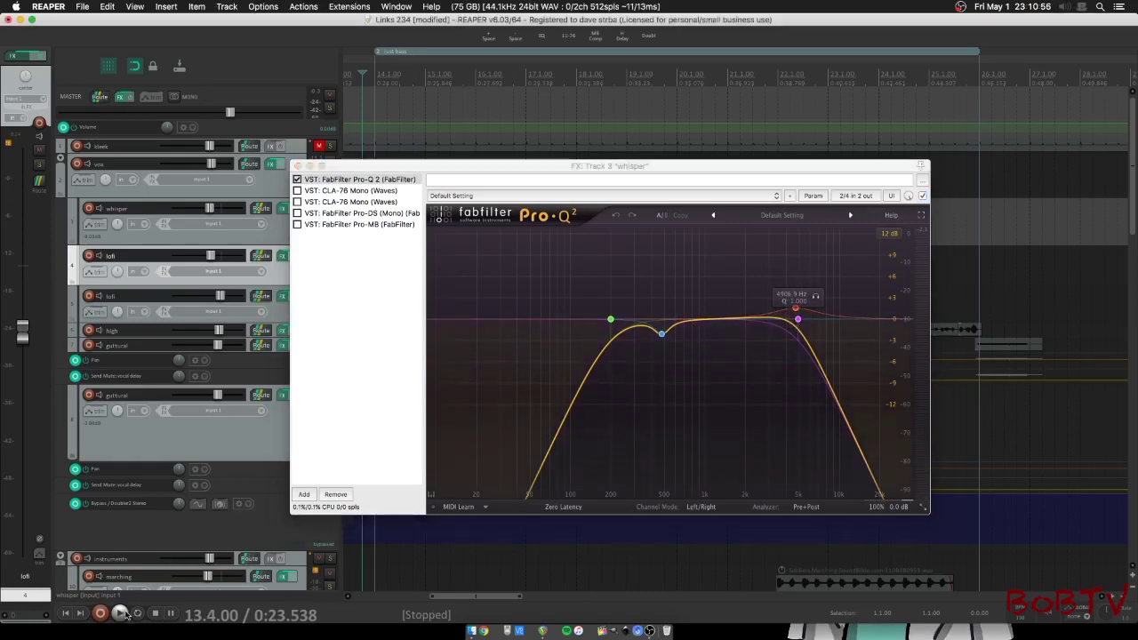
pyautogui.click(119, 613)
pyautogui.click(816, 299)
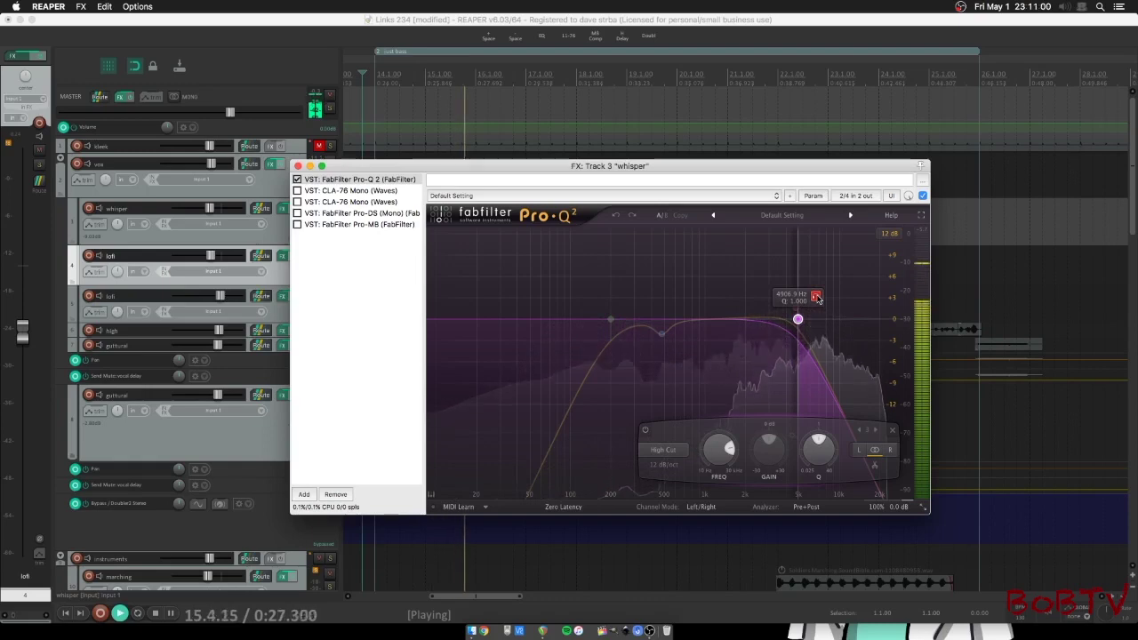
pyautogui.click(816, 299)
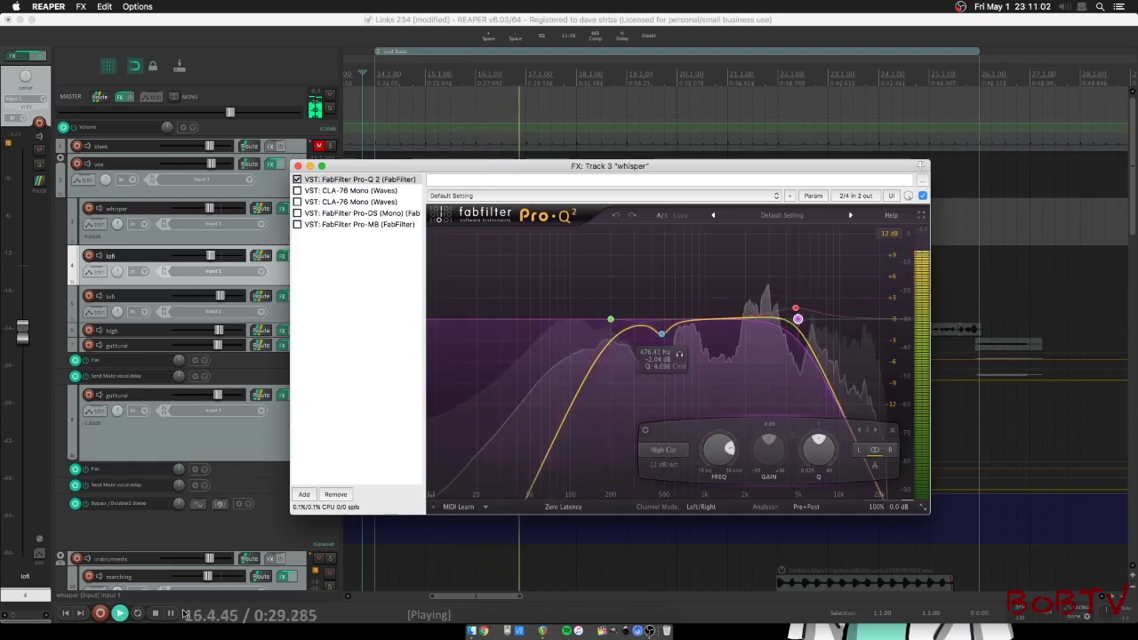
pyautogui.click(155, 614)
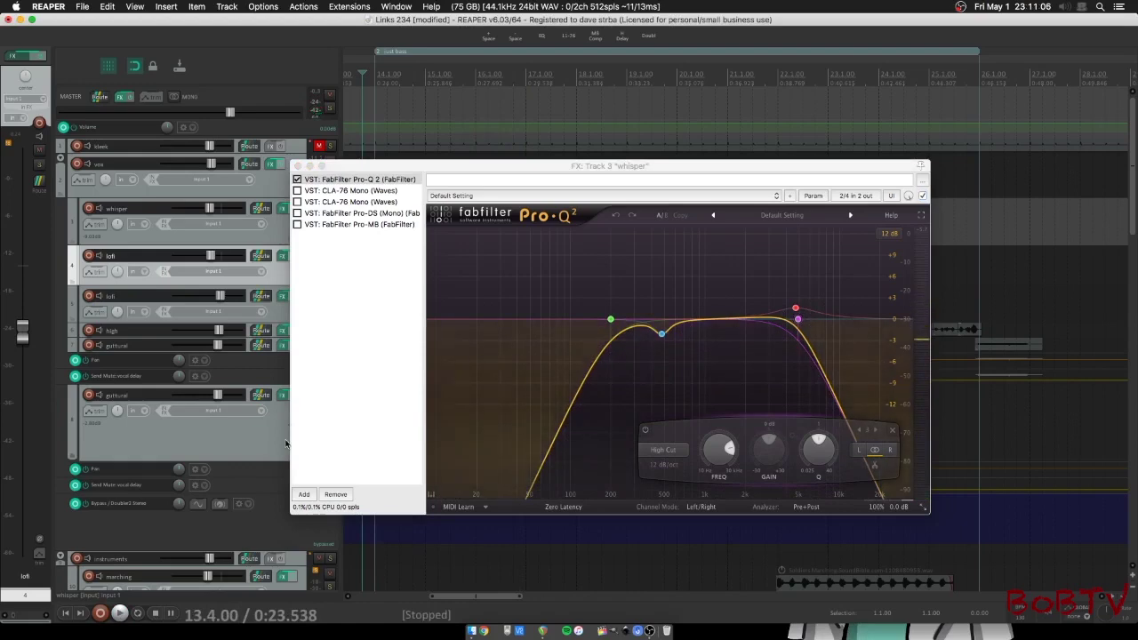
# Re-enable the first CLA-76 Mono compressor on the whisper track and play the vocal through it
pyautogui.moveTo(587, 170); pyautogui.dragTo(648, 180)
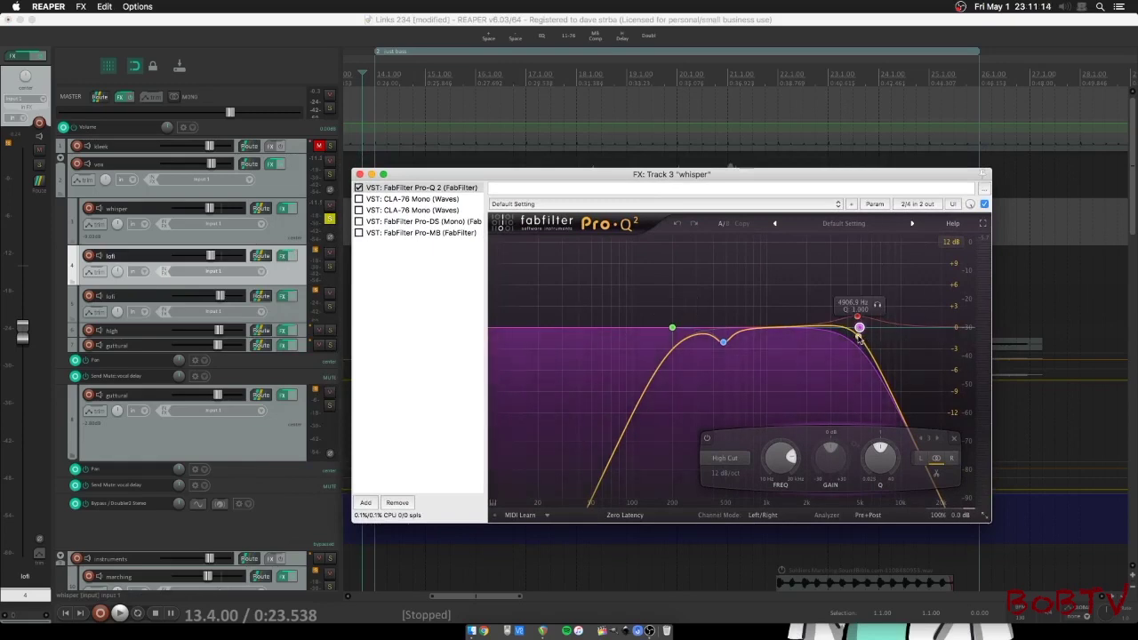
pyautogui.click(405, 200)
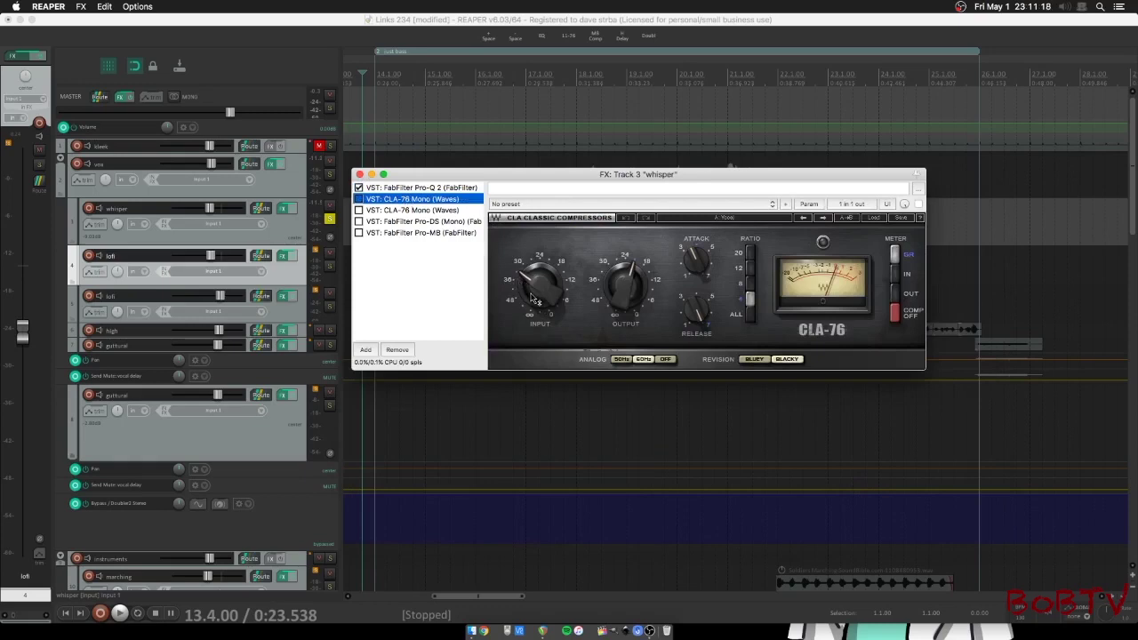
pyautogui.click(385, 211)
pyautogui.click(391, 199)
pyautogui.moveTo(425, 175); pyautogui.dragTo(447, 201)
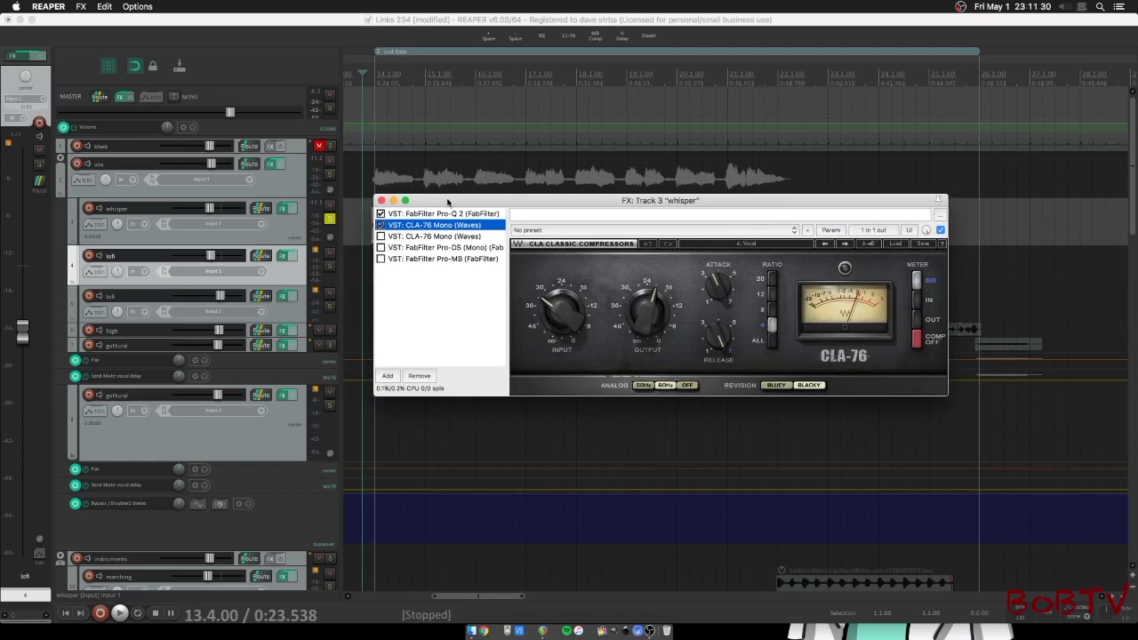
pyautogui.click(119, 619)
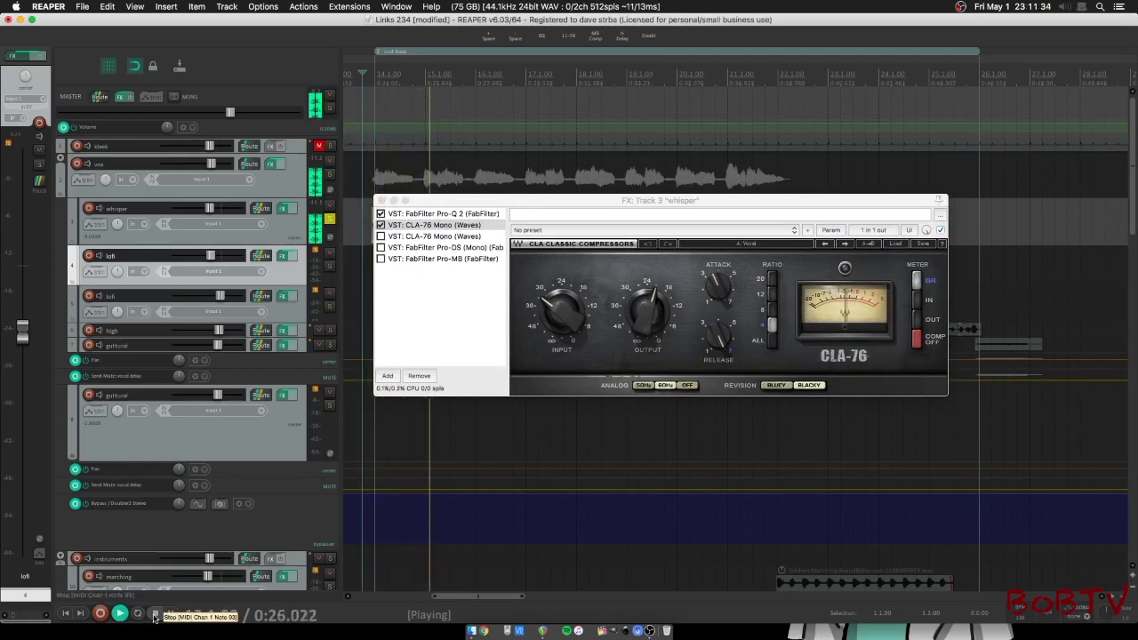
pyautogui.click(155, 614)
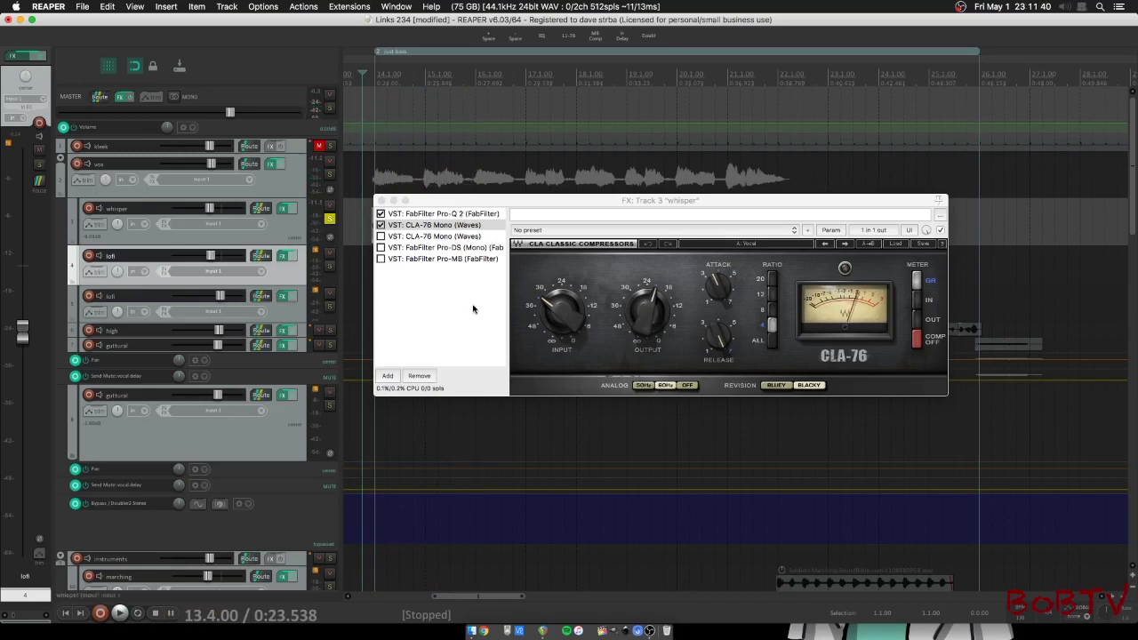
# Display the settings of the second CLA-76 Mono compressor on the whisper track
pyautogui.click(481, 227)
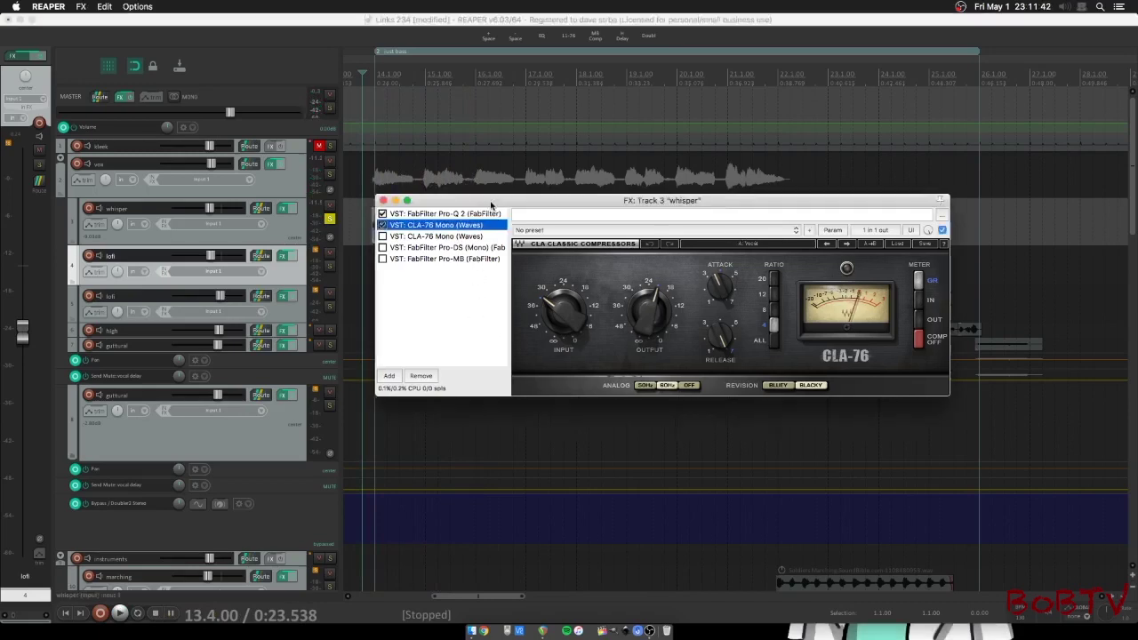
pyautogui.click(478, 257)
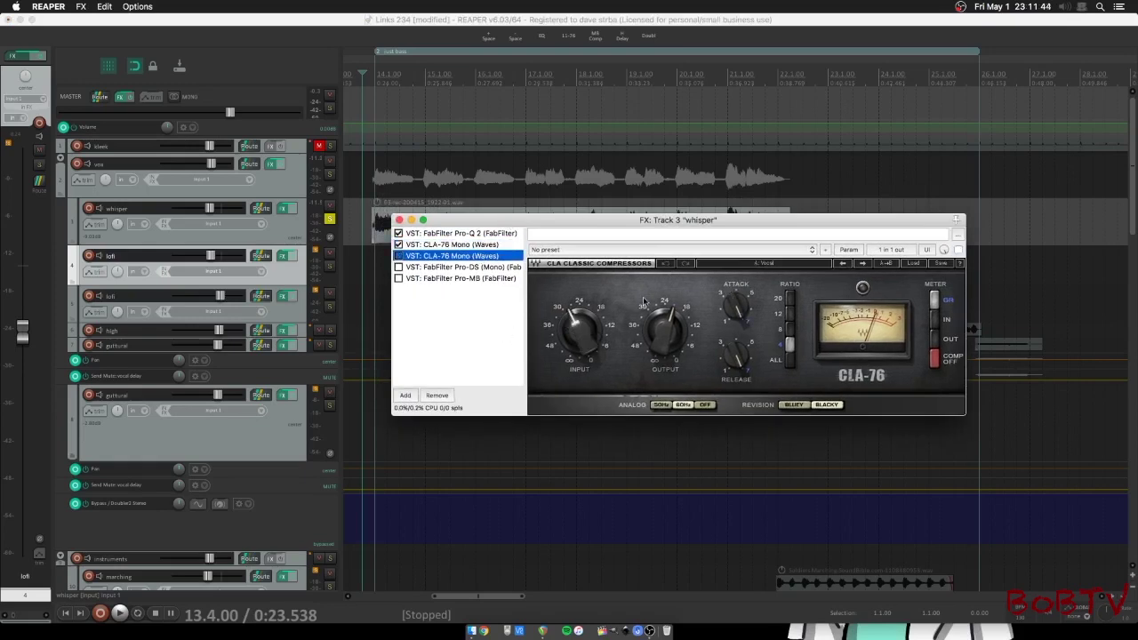
pyautogui.moveTo(665, 230); pyautogui.dragTo(648, 228)
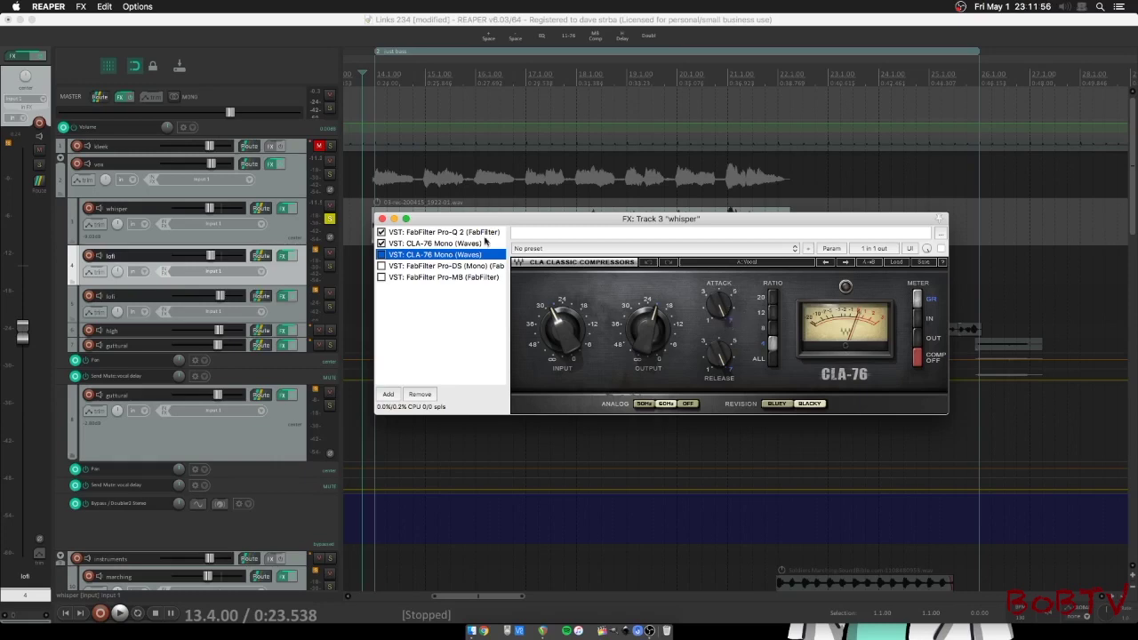
# Re-enable the second CLA-76 Mono compressor on the whisper track and play the vocal through it
pyautogui.moveTo(729, 317)
pyautogui.moveTo(681, 219); pyautogui.dragTo(689, 200)
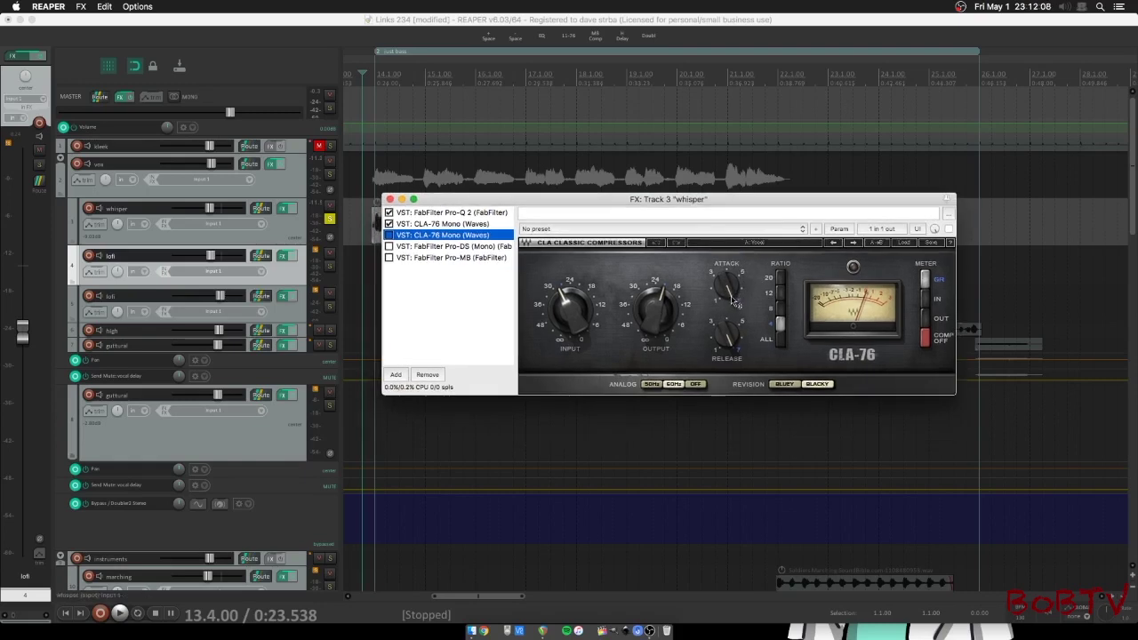
pyautogui.click(388, 235)
pyautogui.click(118, 614)
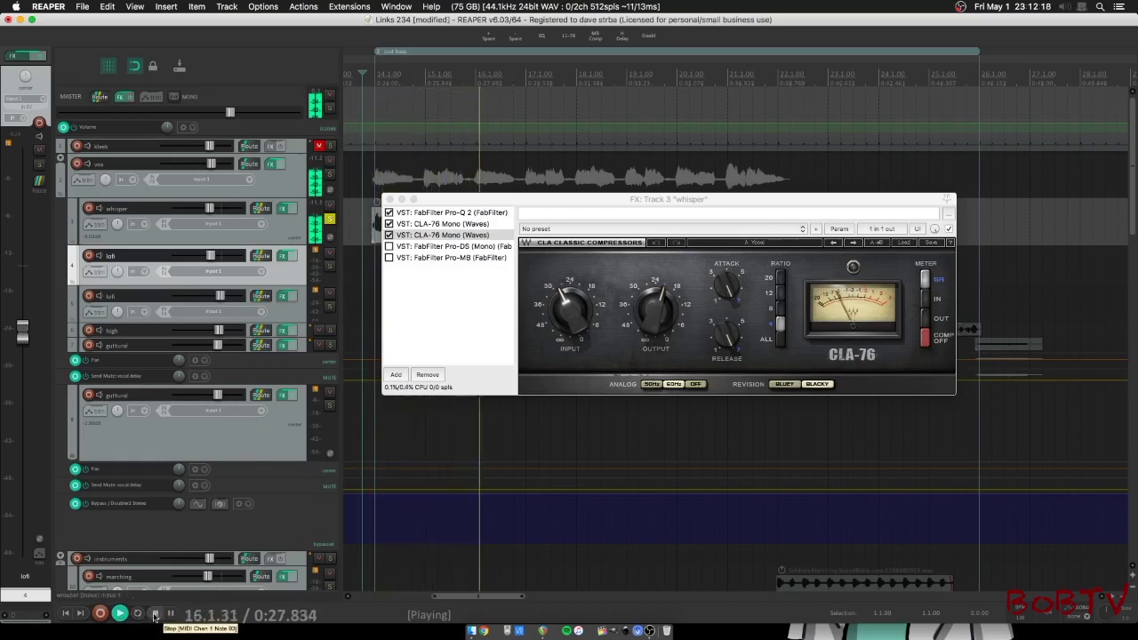
pyautogui.click(154, 614)
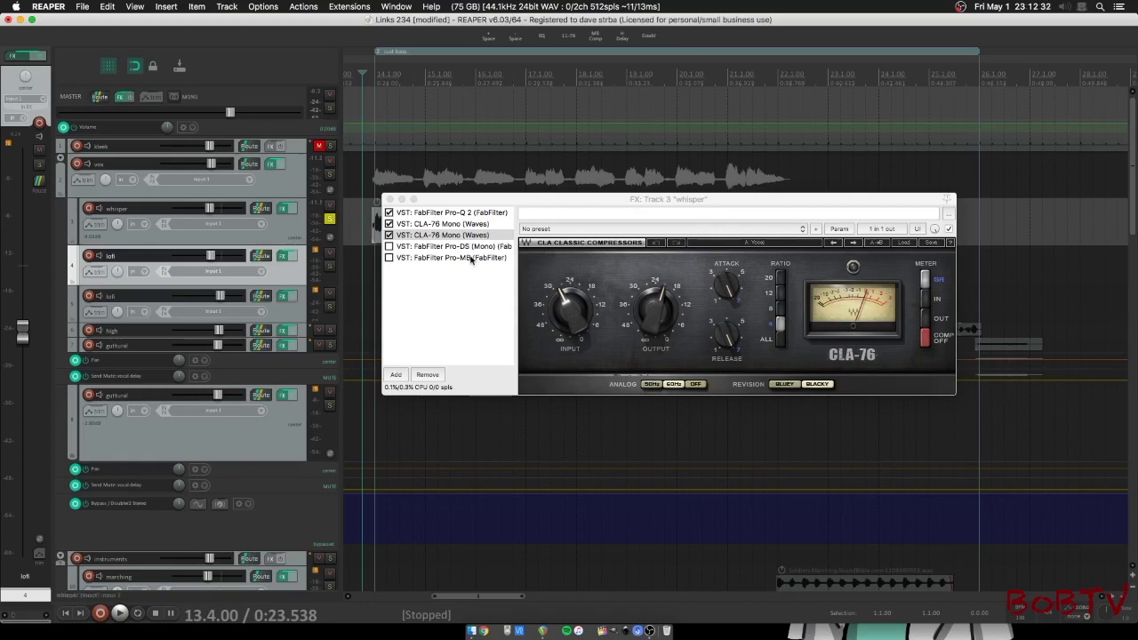
# Review the whisper track's Pro-Q 2, both CLA-76 Mono compressors and the Pro-DS de-esser settings in turn
pyautogui.click(503, 205)
pyautogui.click(484, 203)
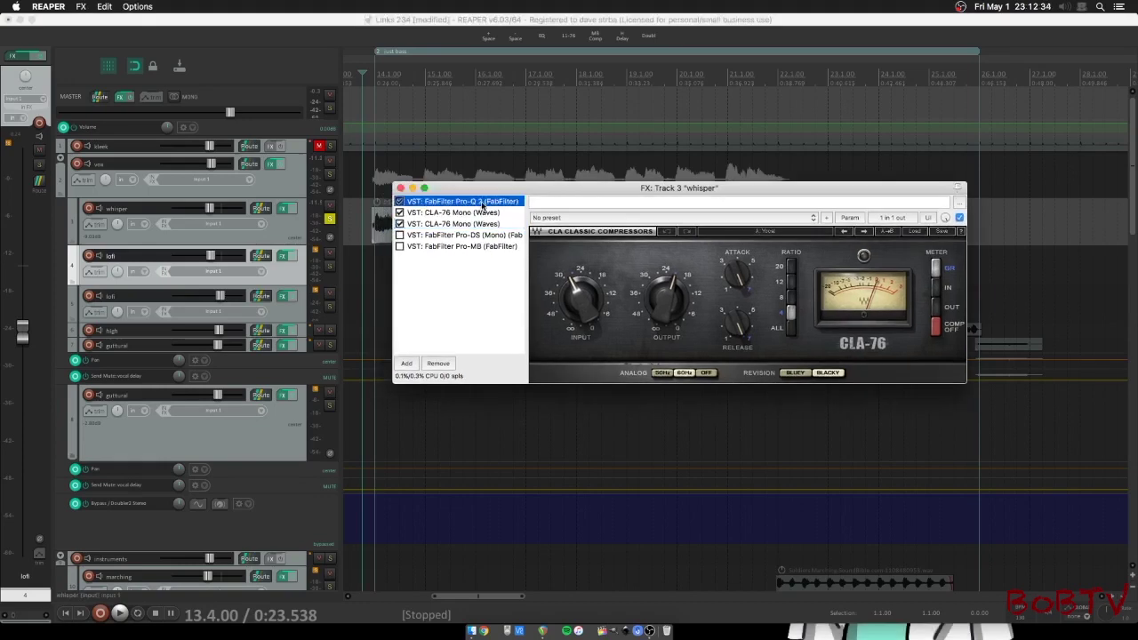
pyautogui.click(469, 214)
pyautogui.click(465, 224)
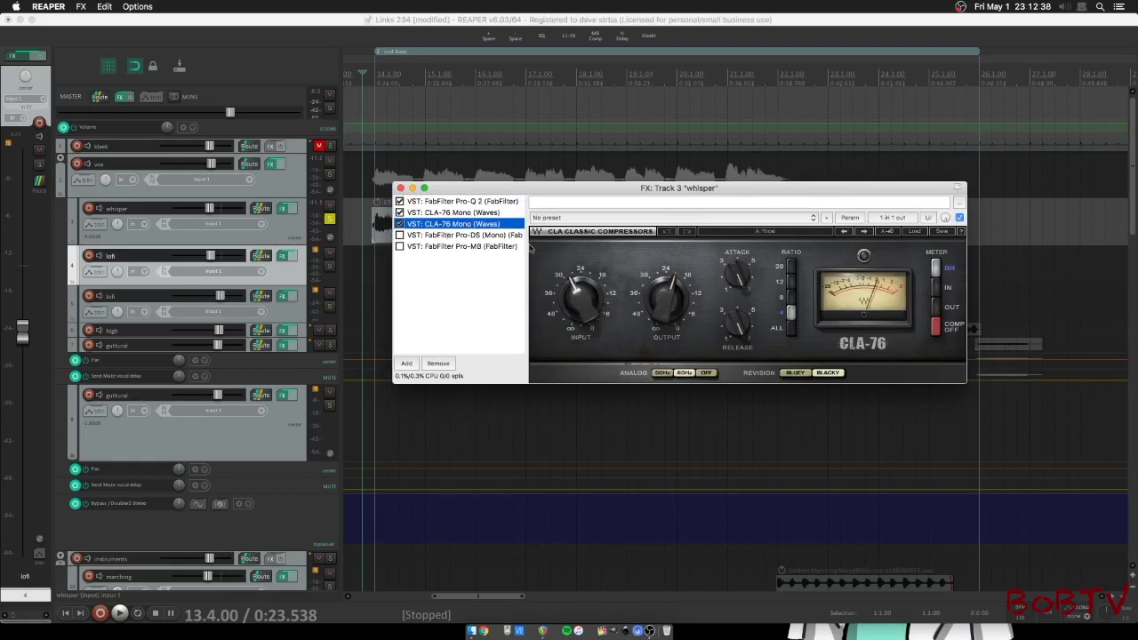
pyautogui.click(476, 235)
pyautogui.moveTo(516, 188); pyautogui.dragTo(480, 182)
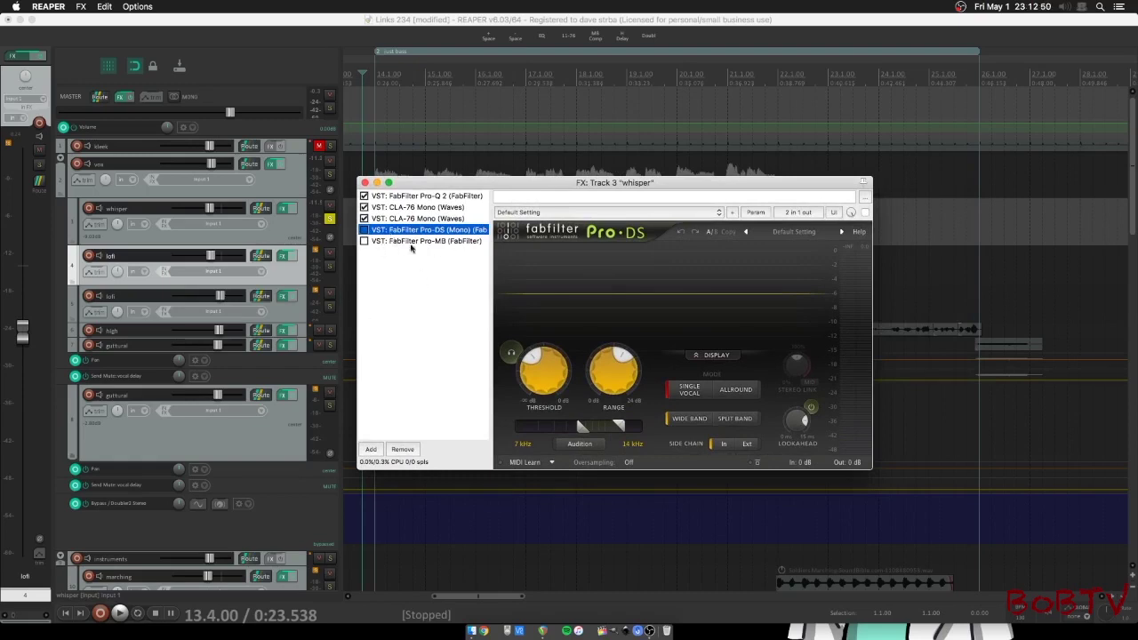
pyautogui.click(414, 208)
pyautogui.click(414, 219)
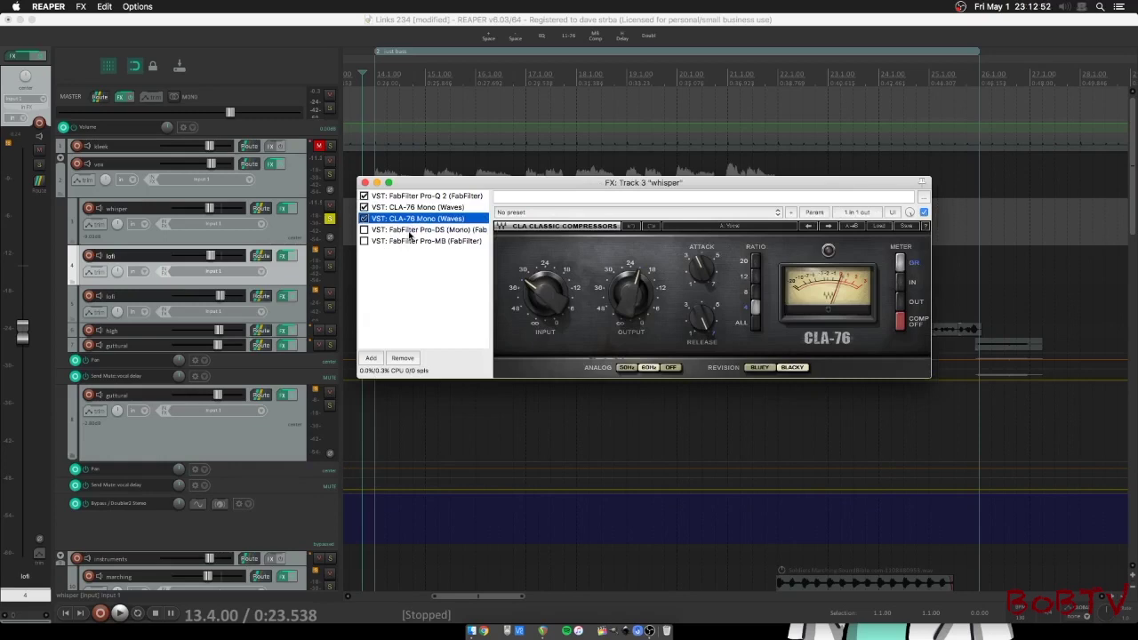
pyautogui.click(411, 231)
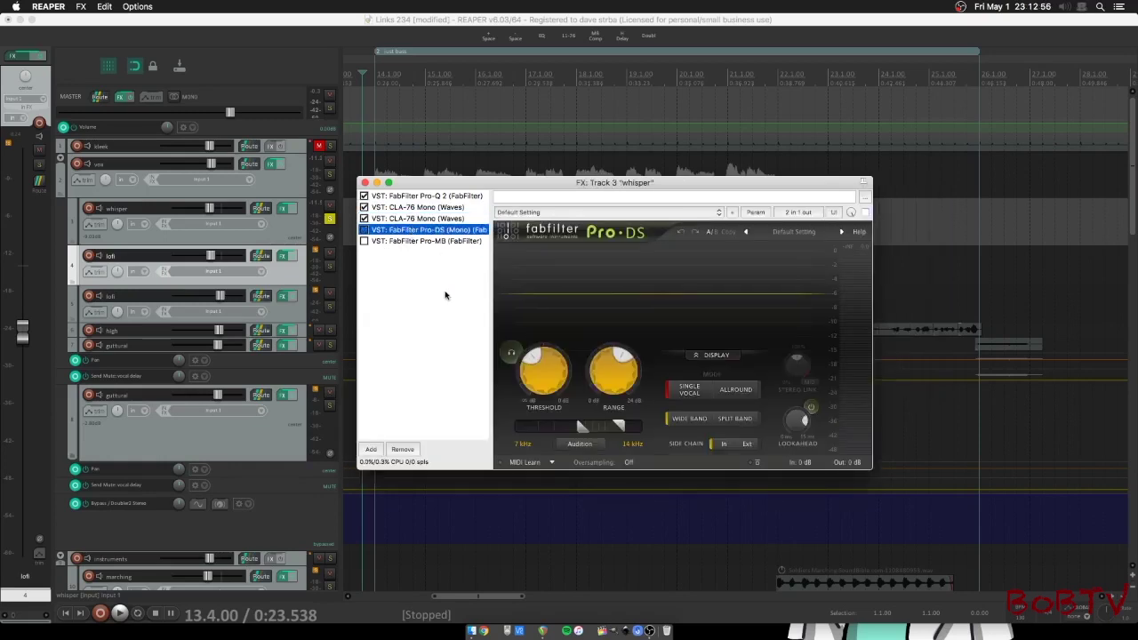
# Re-enable the FabFilter Pro-DS de-esser on the whisper track and play the vocal through it
pyautogui.moveTo(445, 187); pyautogui.dragTo(494, 183)
pyautogui.click(413, 227)
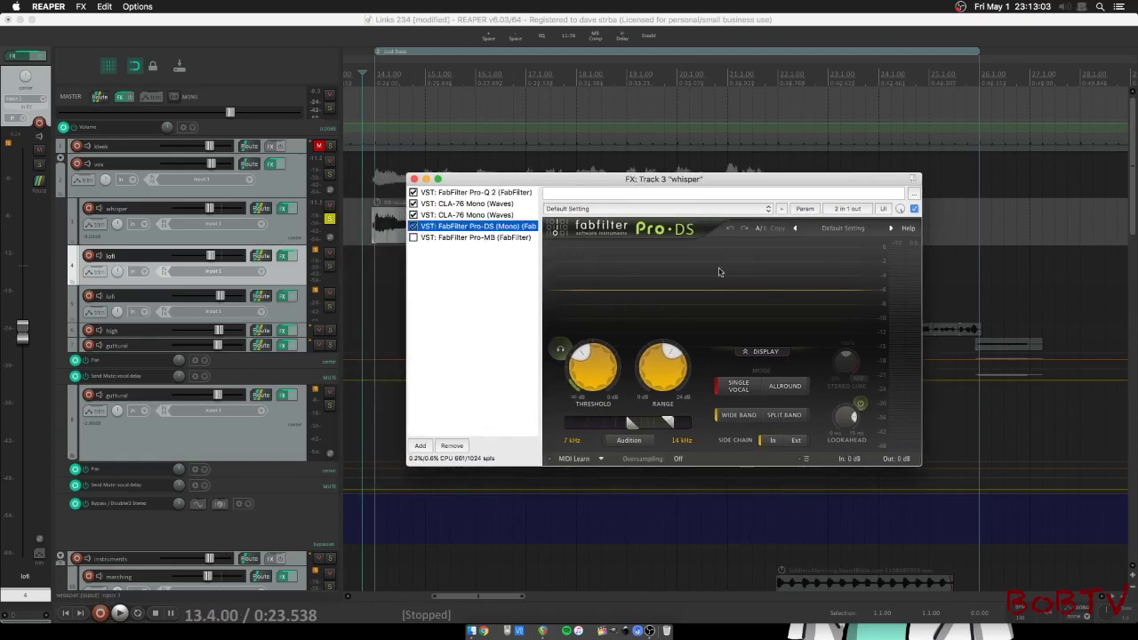
pyautogui.click(120, 613)
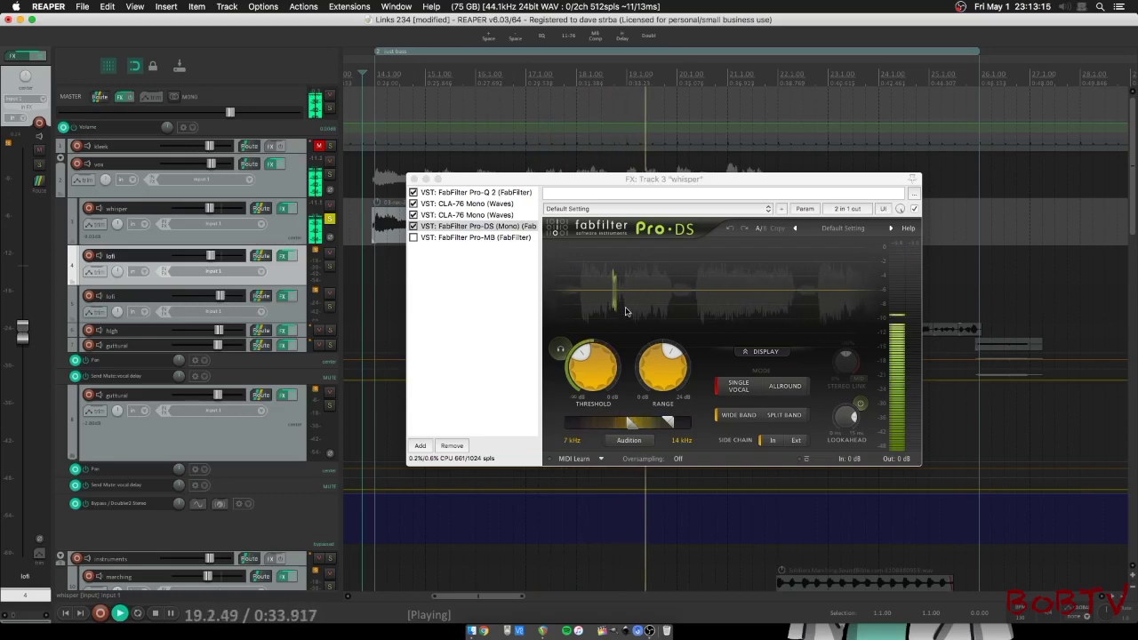
pyautogui.click(154, 614)
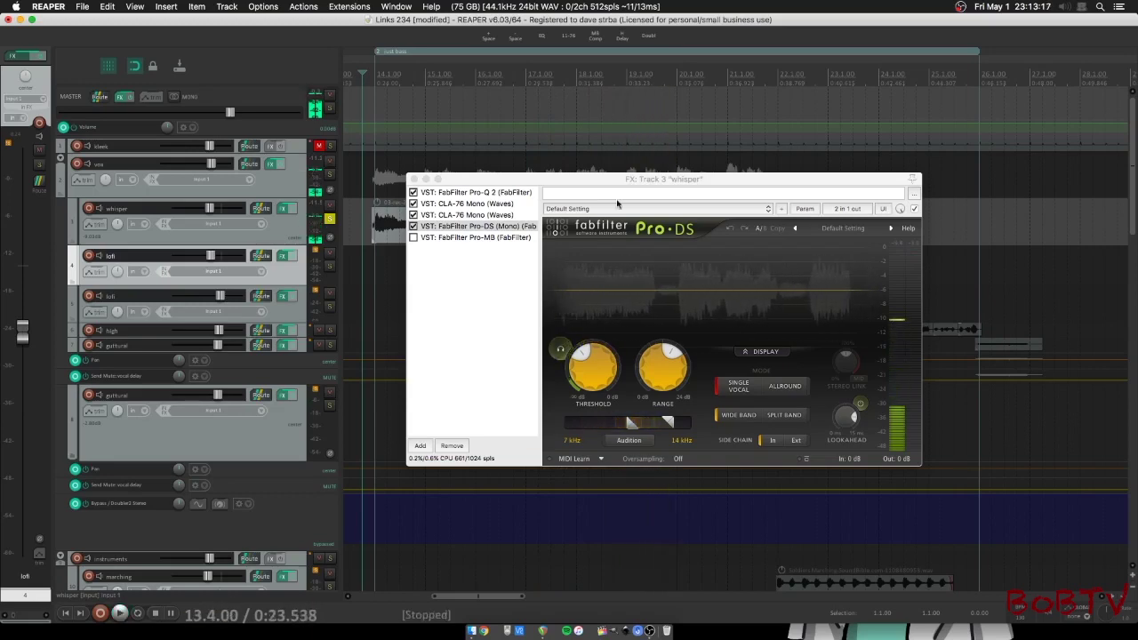
# Display the whisper track's FabFilter Pro-MB, re-enable it and play the vocal through the complete chain
pyautogui.moveTo(614, 180); pyautogui.dragTo(616, 225)
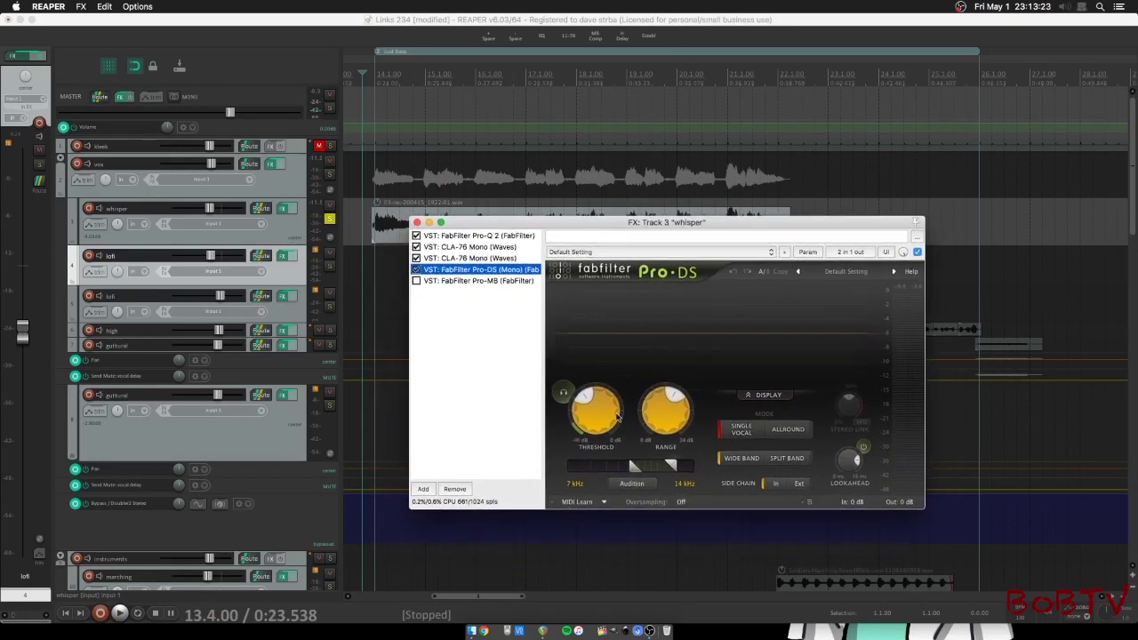
pyautogui.click(434, 282)
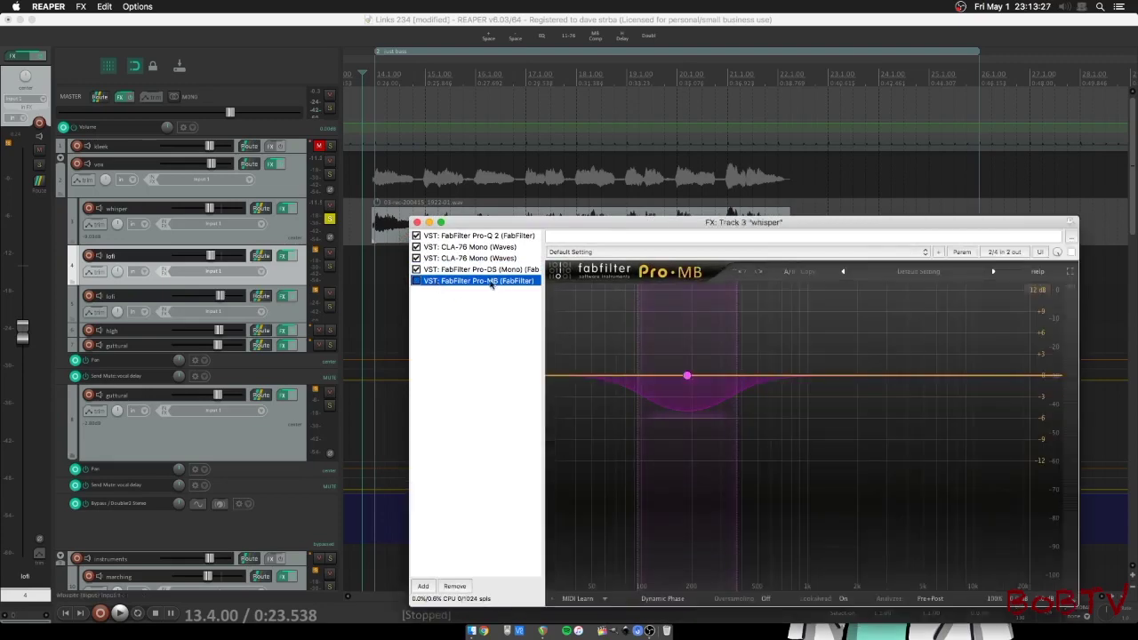
pyautogui.moveTo(485, 228); pyautogui.dragTo(471, 172)
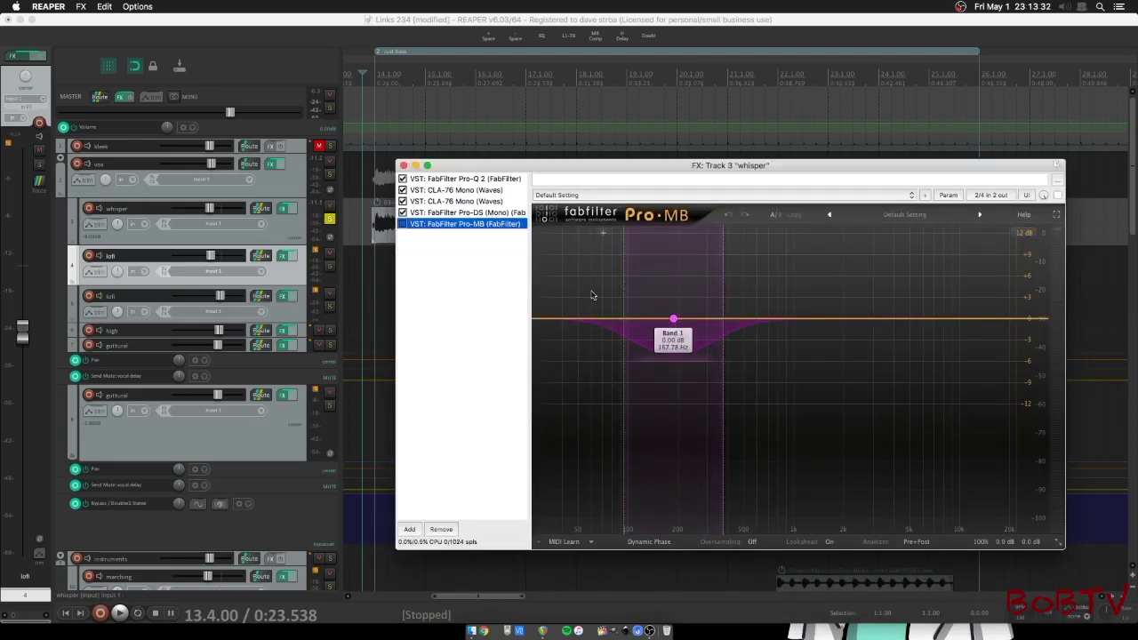
pyautogui.moveTo(454, 167); pyautogui.dragTo(486, 165)
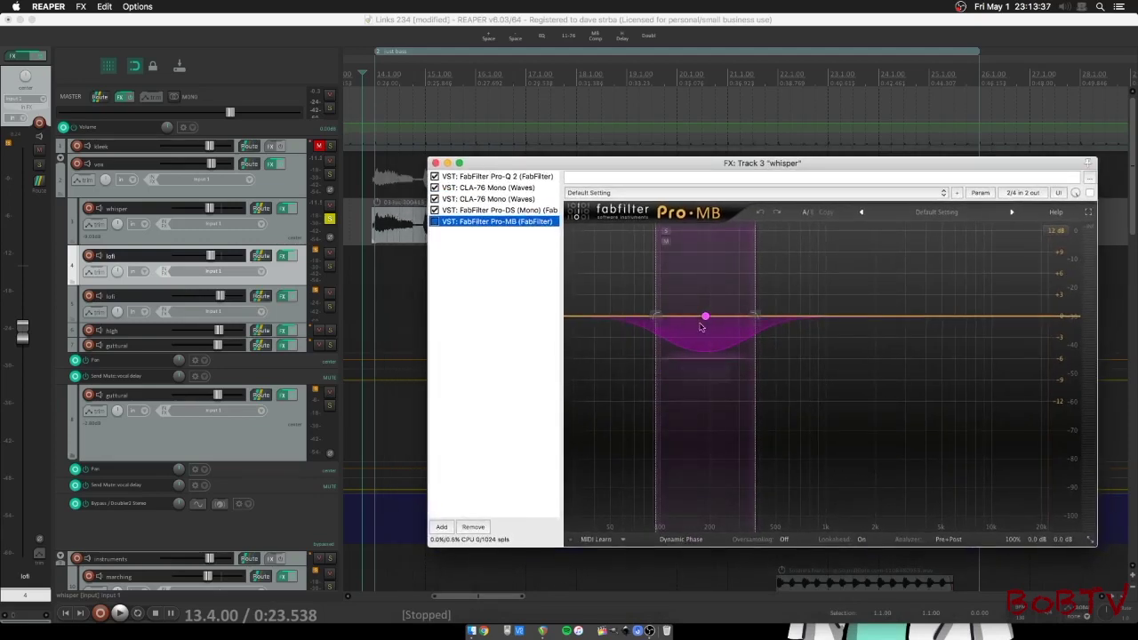
pyautogui.moveTo(706, 336)
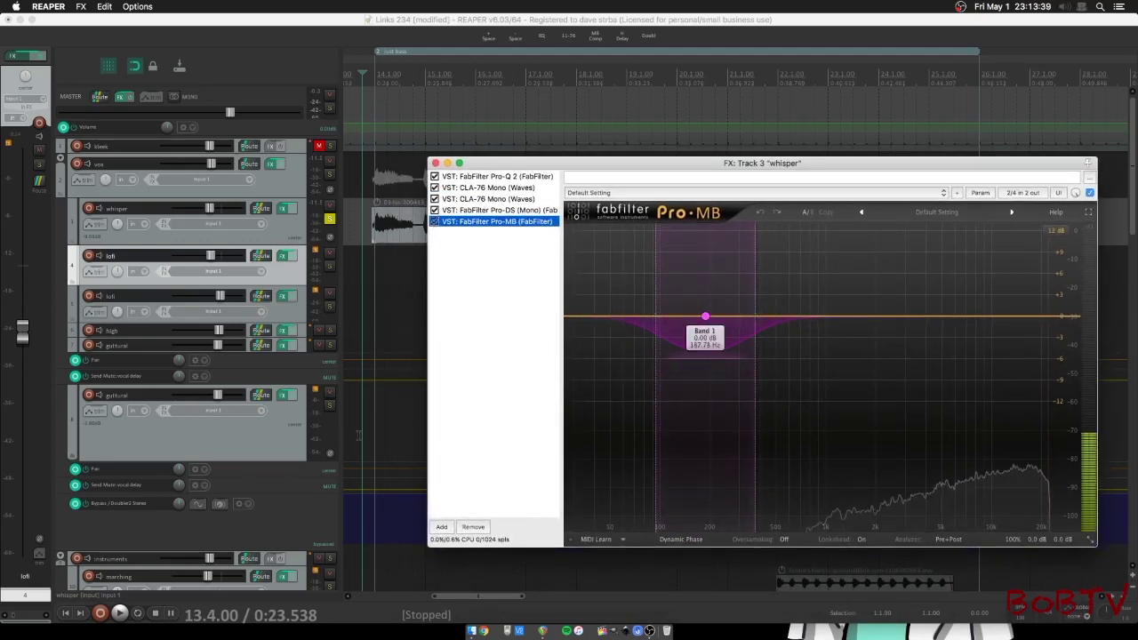
pyautogui.press('space')
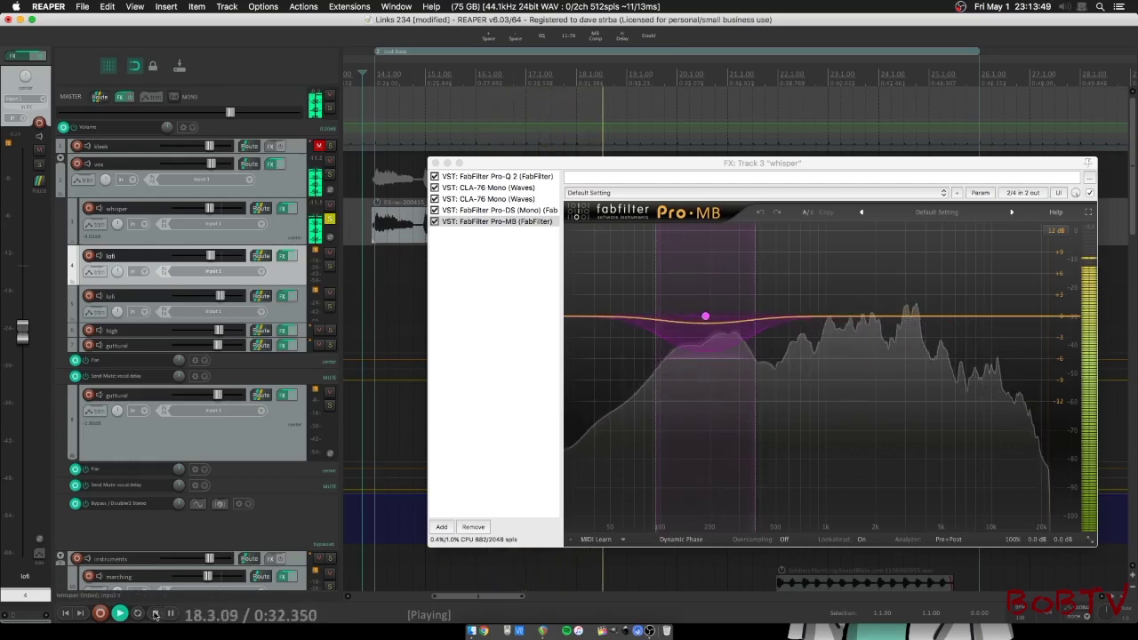
pyautogui.press('space')
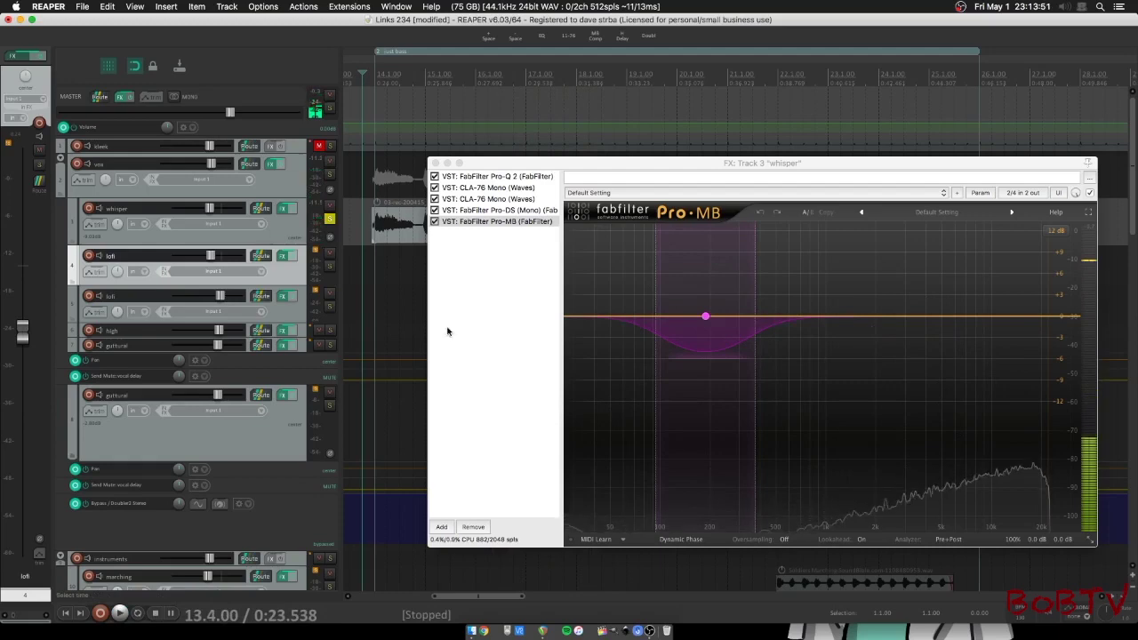
# Close the whisper track's effects chain and examine its routing, including the send to the verb track
pyautogui.moveTo(585, 166); pyautogui.dragTo(536, 159)
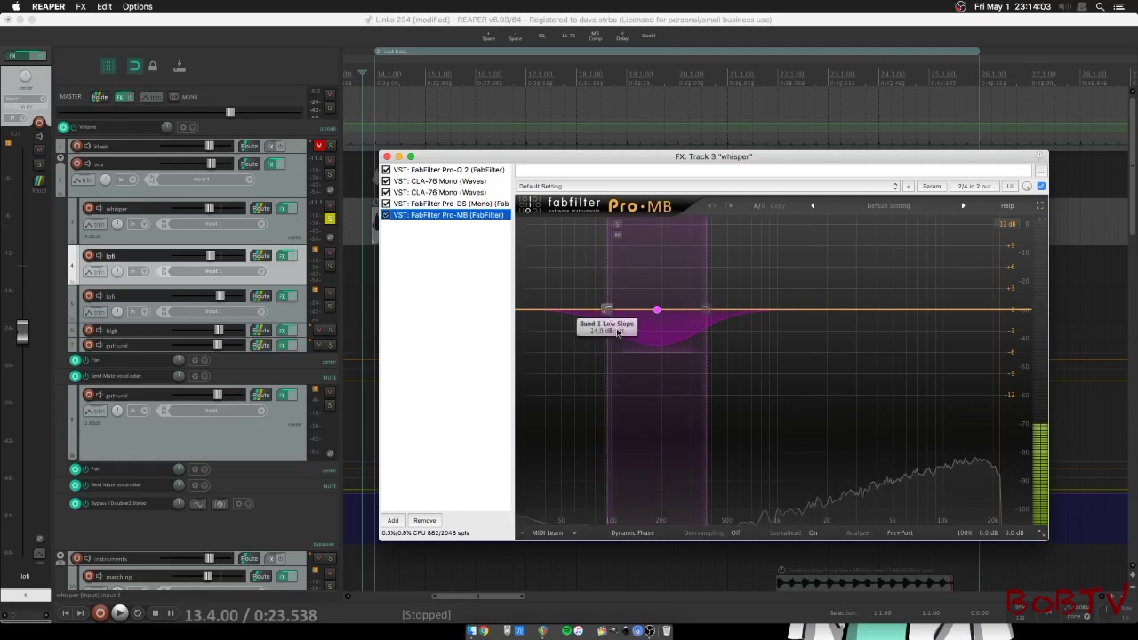
pyautogui.click(387, 157)
pyautogui.click(258, 210)
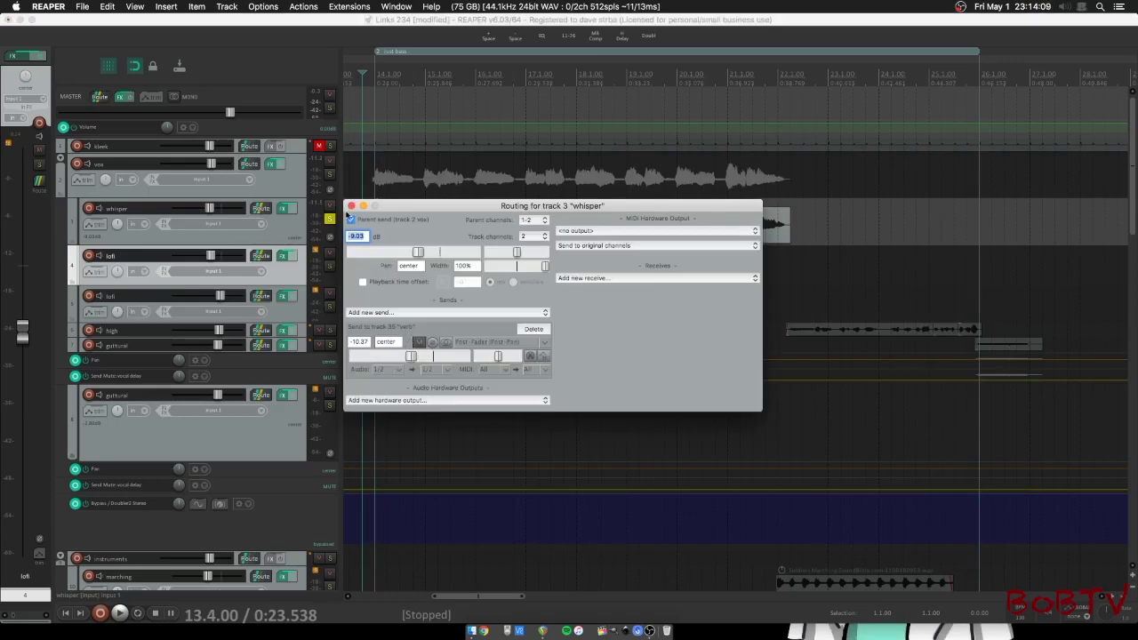
pyautogui.click(351, 205)
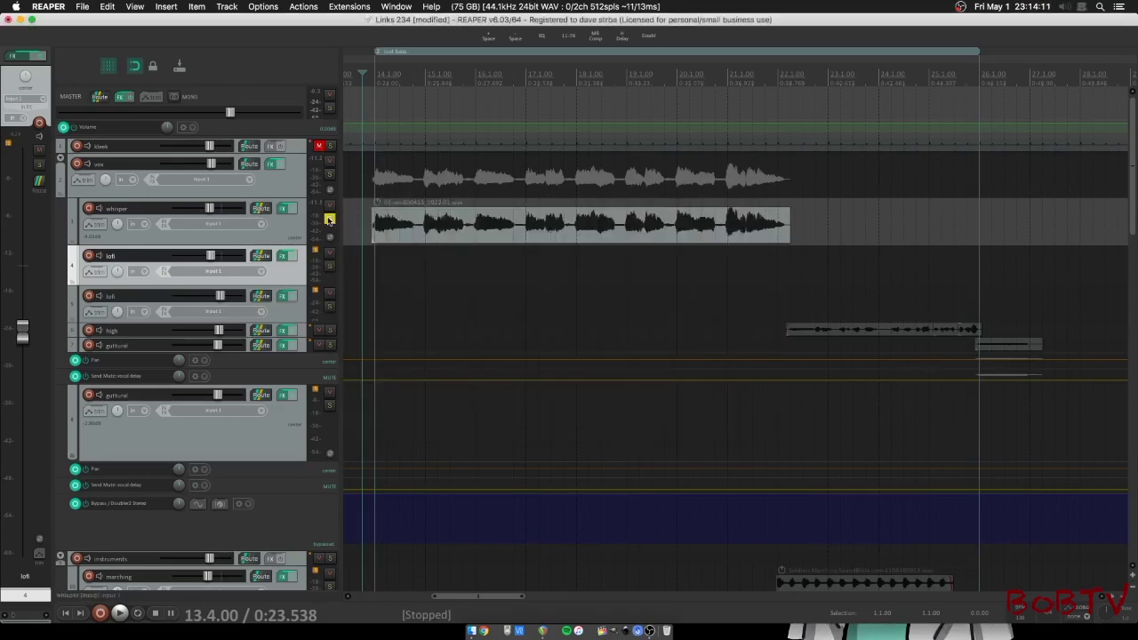
# Play the soloed whisper track with all its processing, and take it out of solo
pyautogui.press('space')
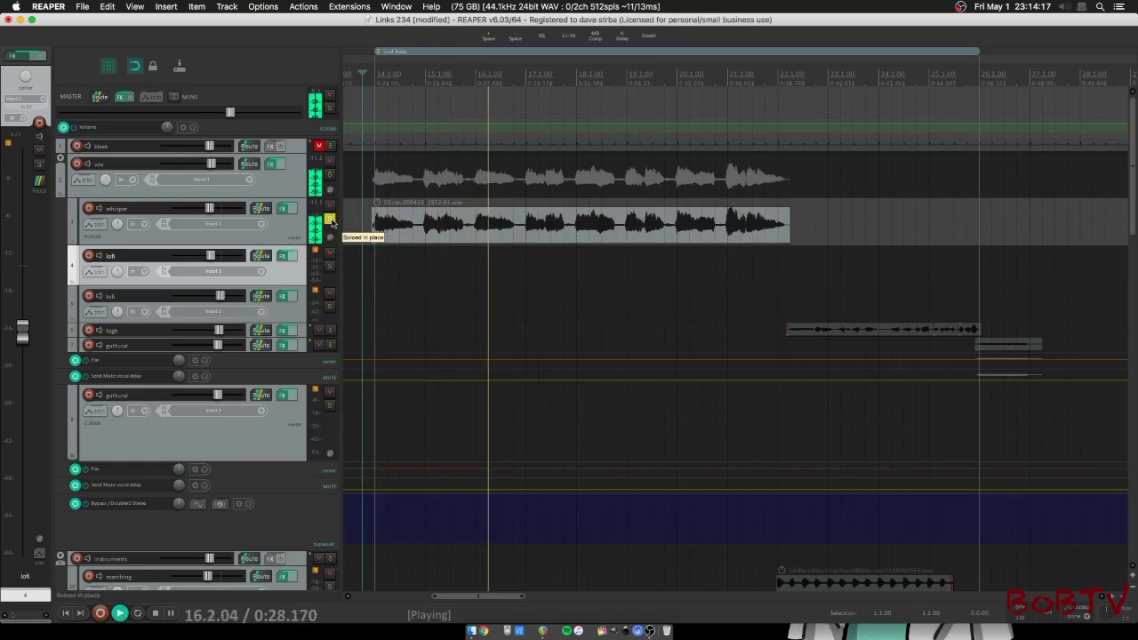
pyautogui.press('space')
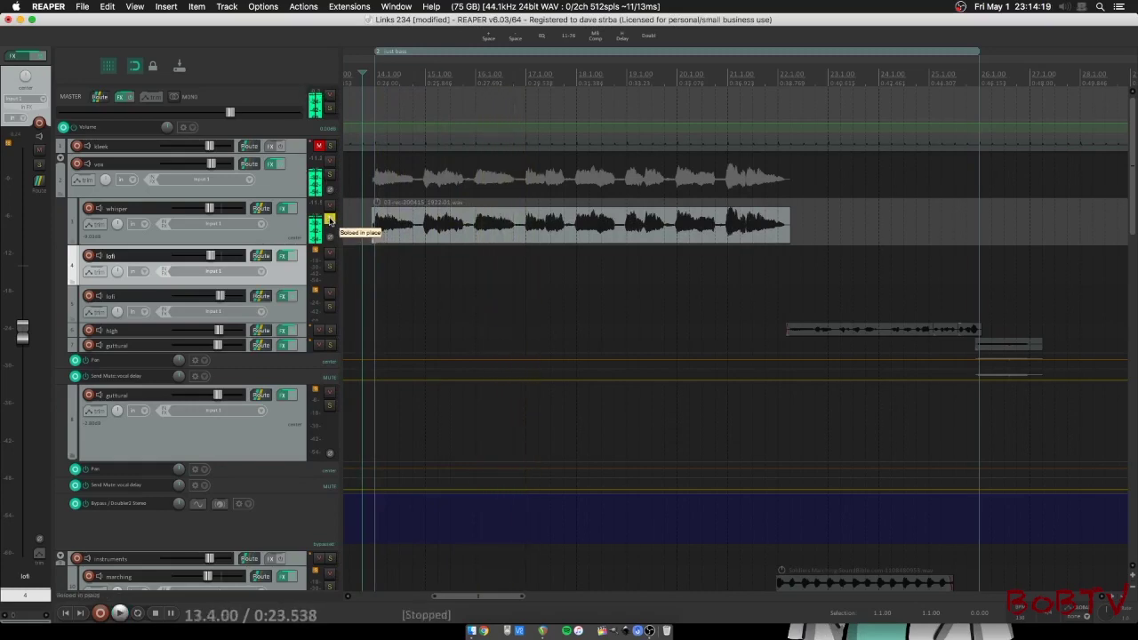
pyautogui.click(330, 221)
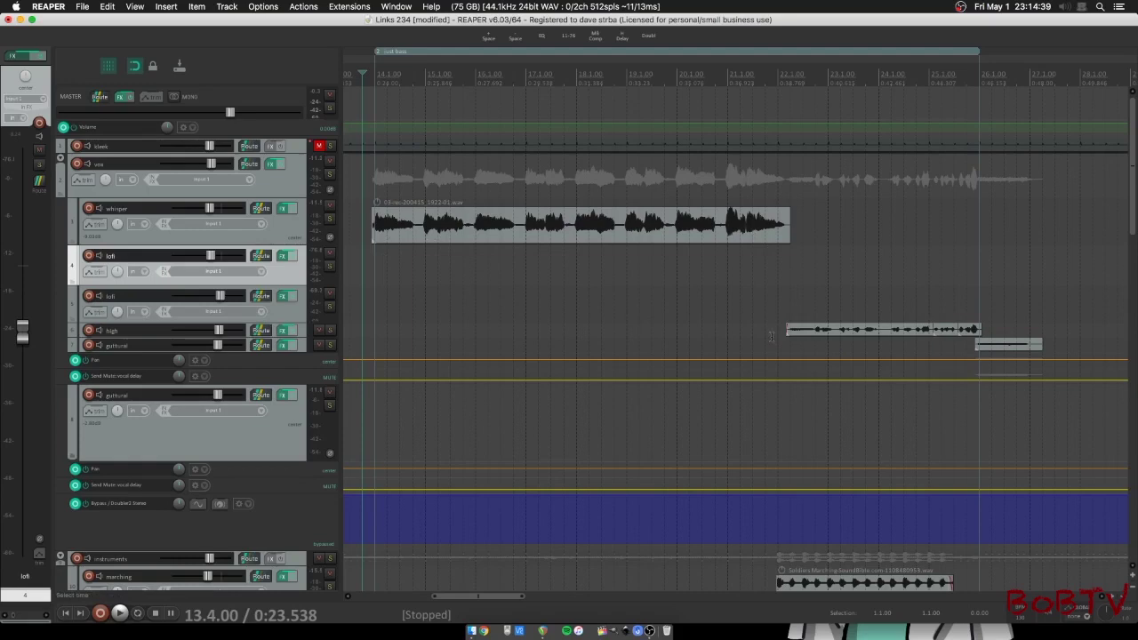
# Solo the high track, enlarge its lane and play its vocal from bar 21.4.00
pyautogui.click(330, 330)
pyautogui.click(765, 330)
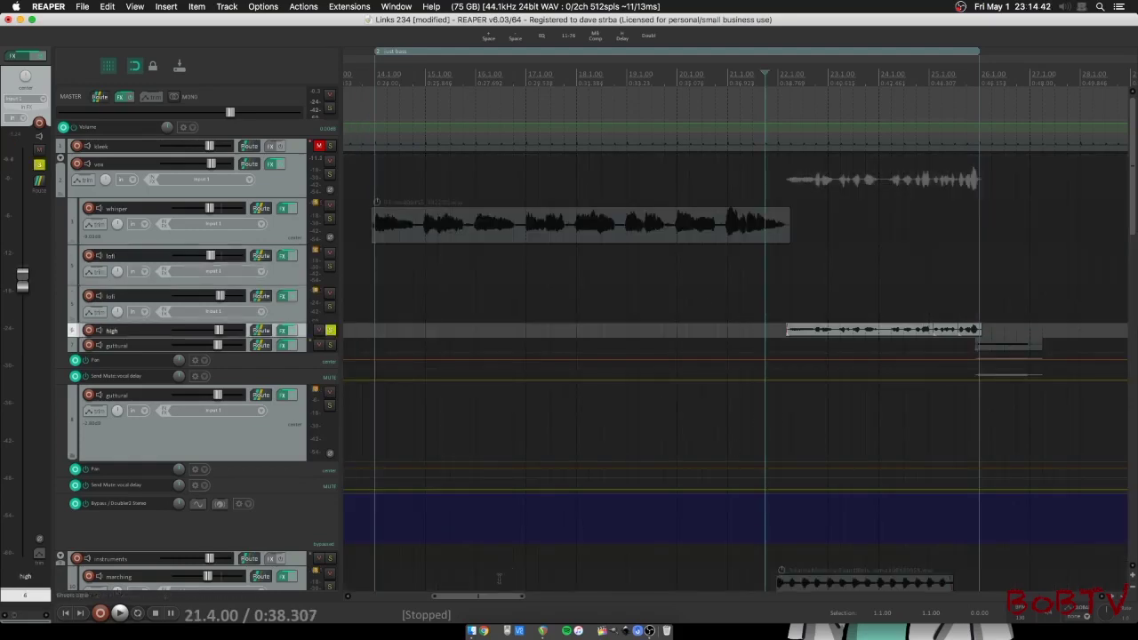
pyautogui.moveTo(494, 596); pyautogui.dragTo(524, 596)
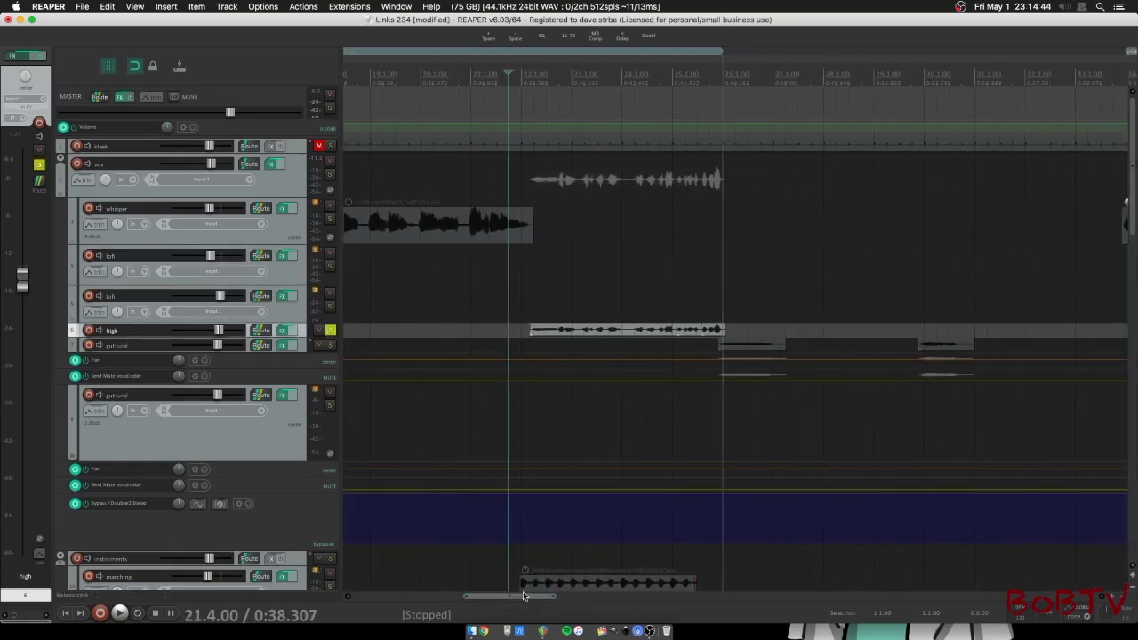
pyautogui.press('space')
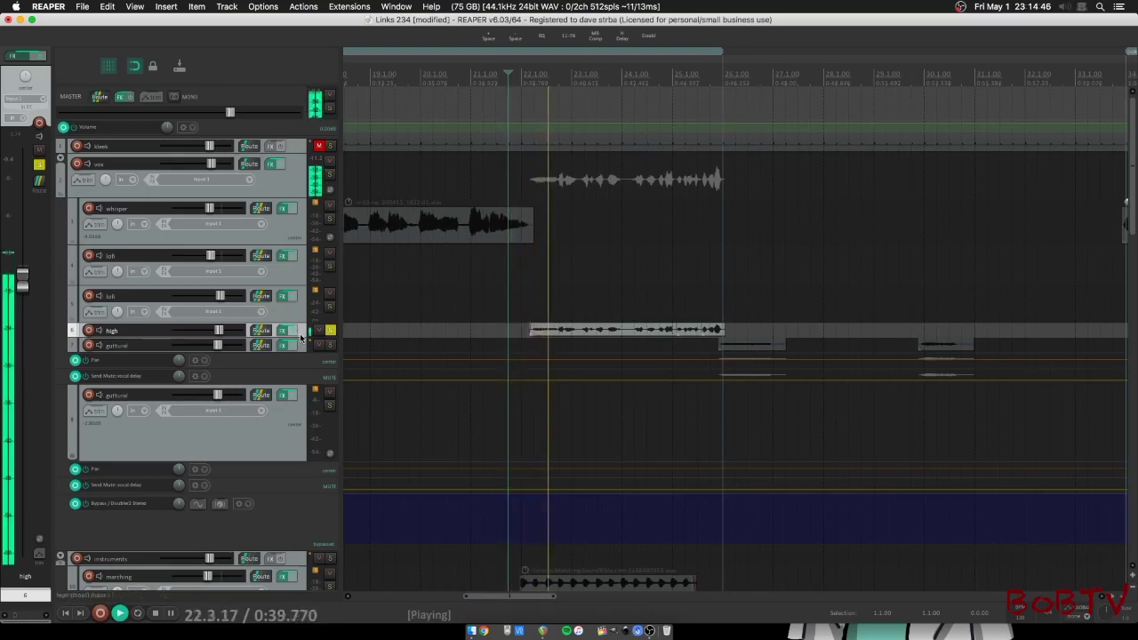
pyautogui.moveTo(301, 338); pyautogui.dragTo(292, 368)
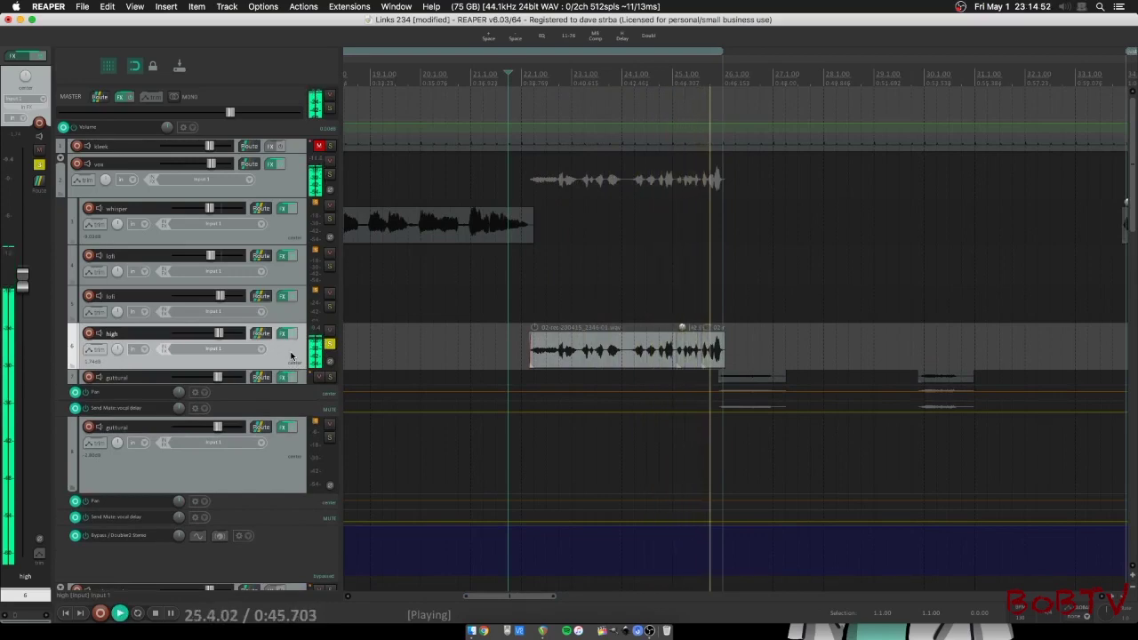
pyautogui.press('space')
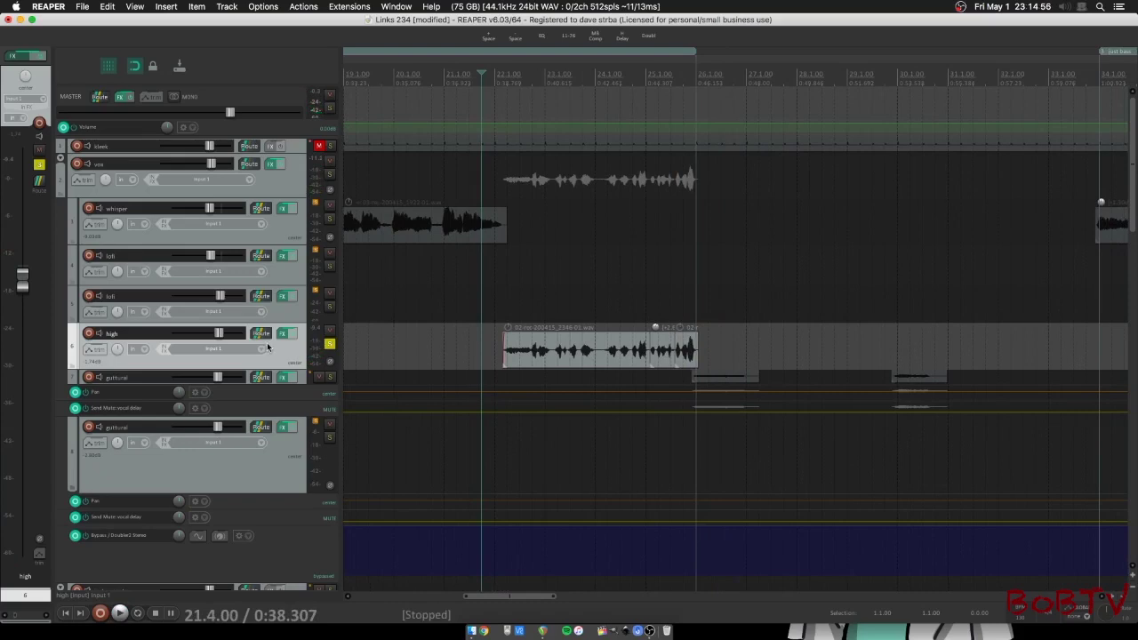
# Examine the high track's routing, and open its effects chain at the FabFilter Pro-Q 2 equalizer
pyautogui.click(261, 334)
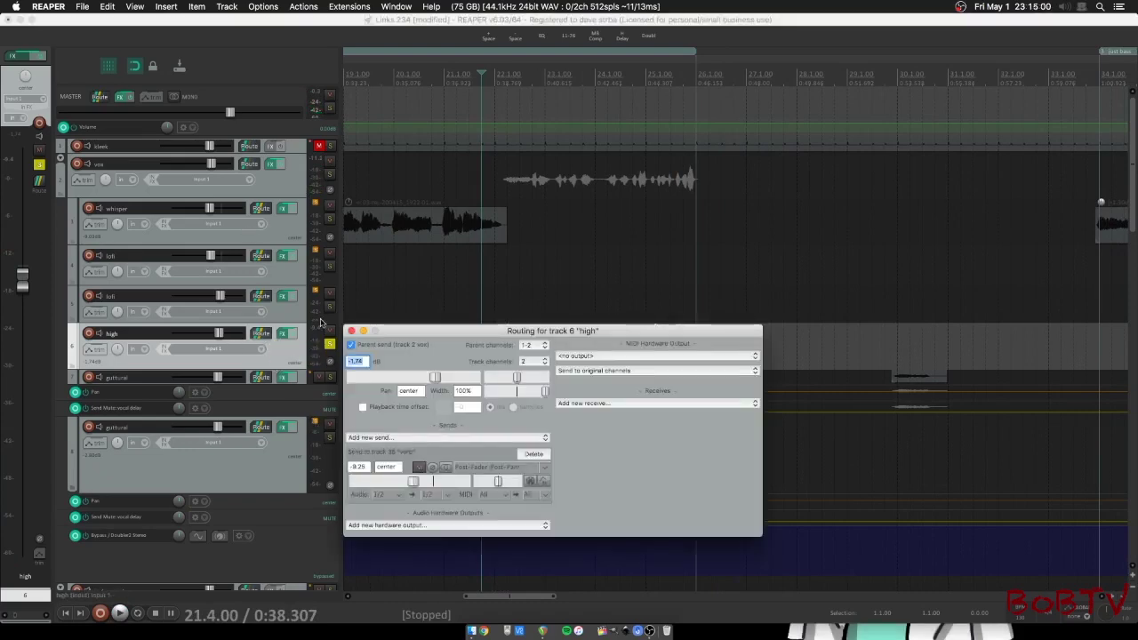
pyautogui.click(352, 331)
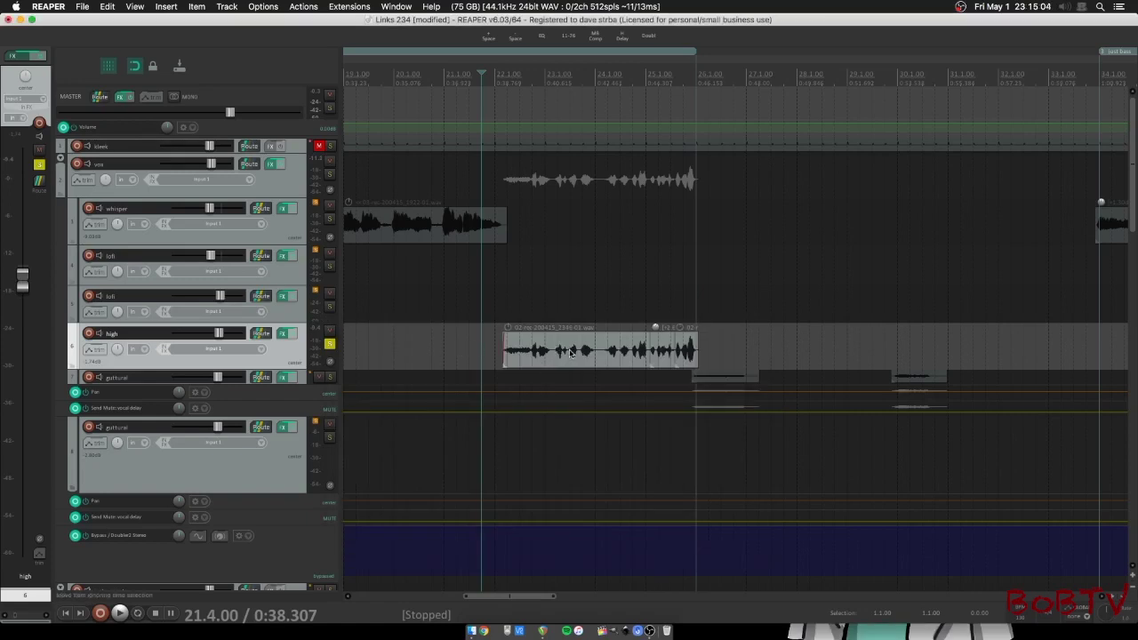
pyautogui.click(285, 336)
pyautogui.moveTo(281, 94); pyautogui.dragTo(559, 148)
pyautogui.click(546, 144)
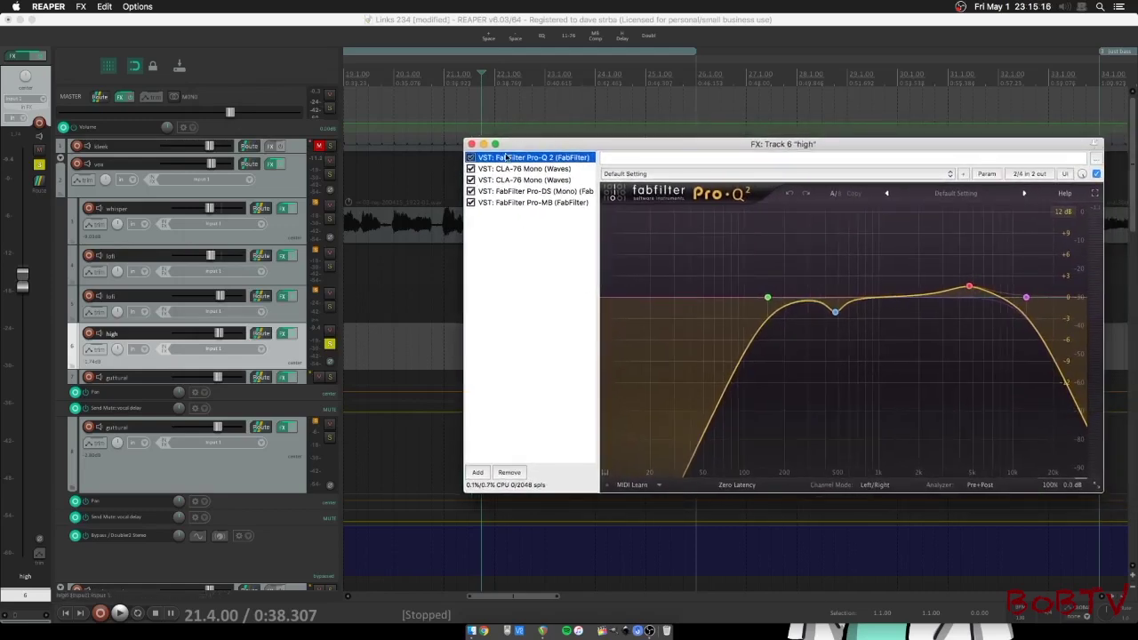
pyautogui.moveTo(659, 144); pyautogui.dragTo(571, 144)
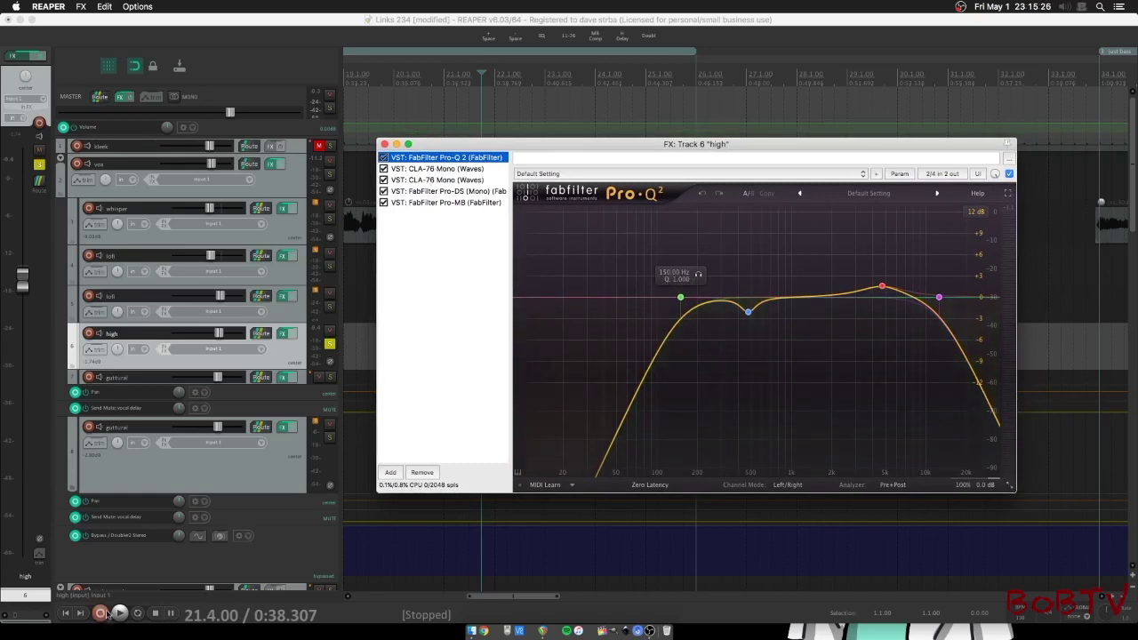
# Play the high track and listen in isolation to the Pro-Q 2 low-cut band at 150 Hz and the dip at 476 Hz
pyautogui.press('space')
pyautogui.click(699, 276)
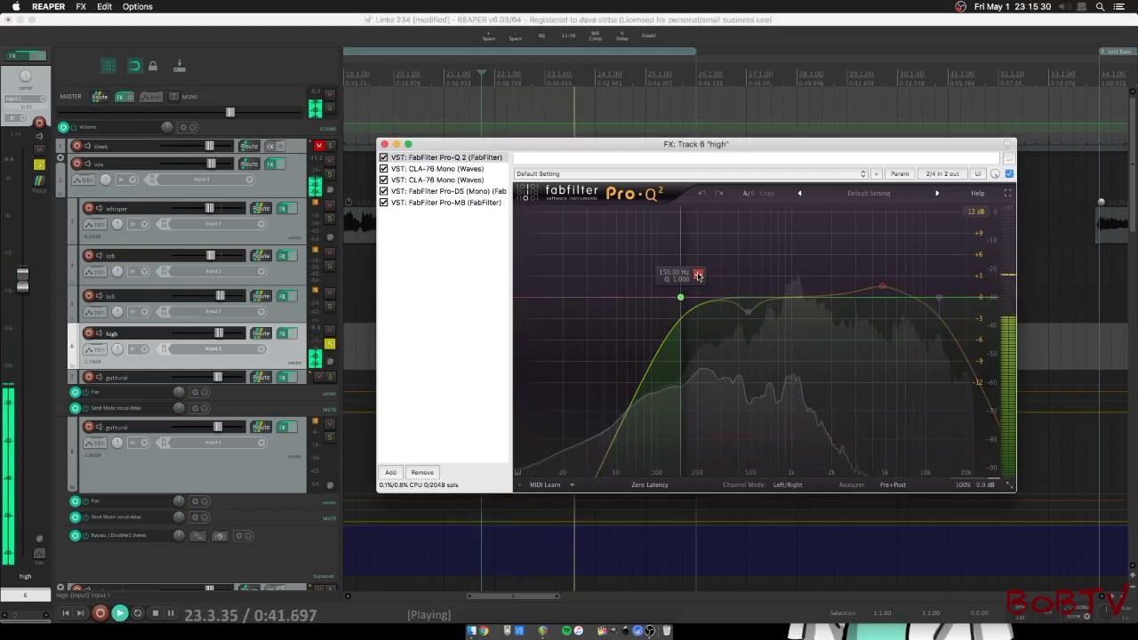
pyautogui.click(699, 276)
pyautogui.click(766, 333)
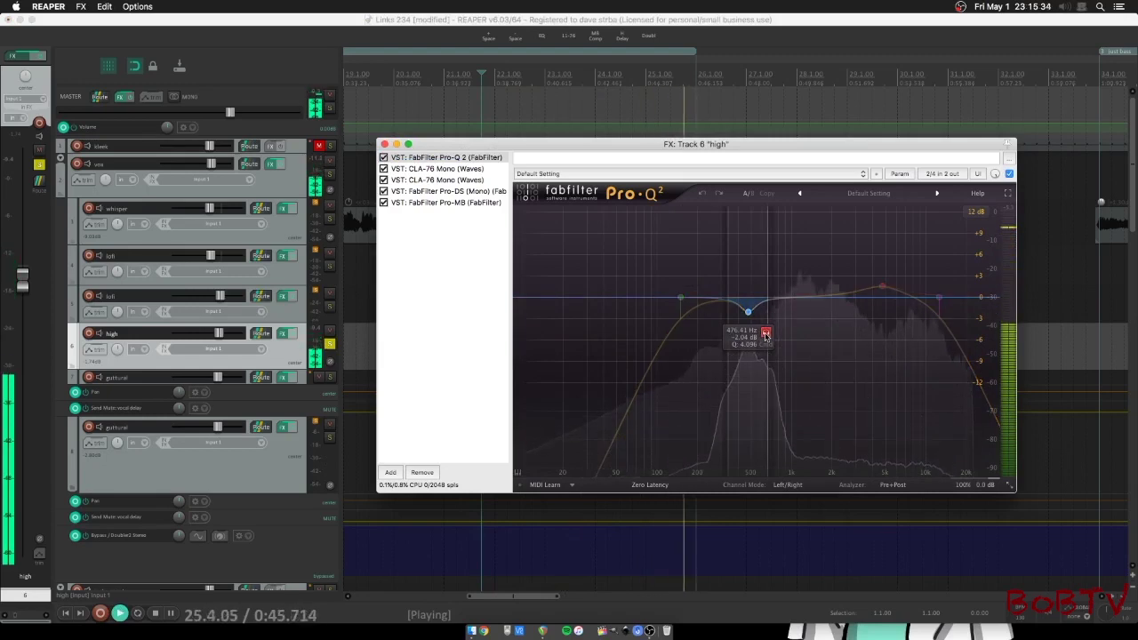
pyautogui.click(766, 333)
pyautogui.click(156, 615)
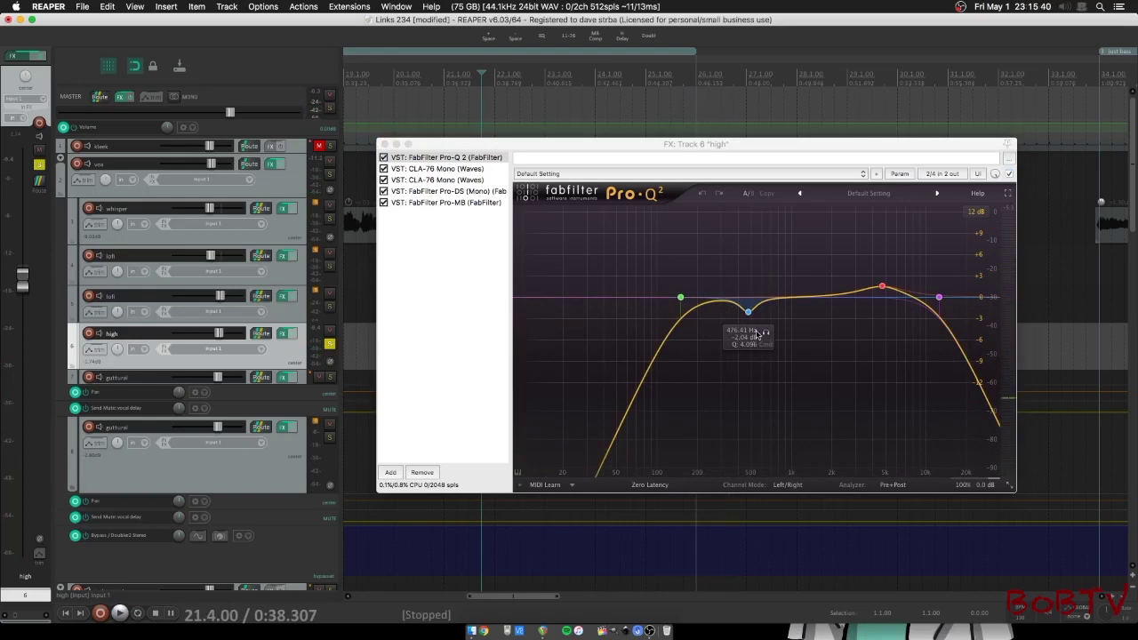
# Replay the high vocal and listen in isolation to the Pro-Q 2 boost band near 4.7 kHz and the high-cut band near 12.5 kHz
pyautogui.moveTo(702, 143); pyautogui.dragTo(669, 137)
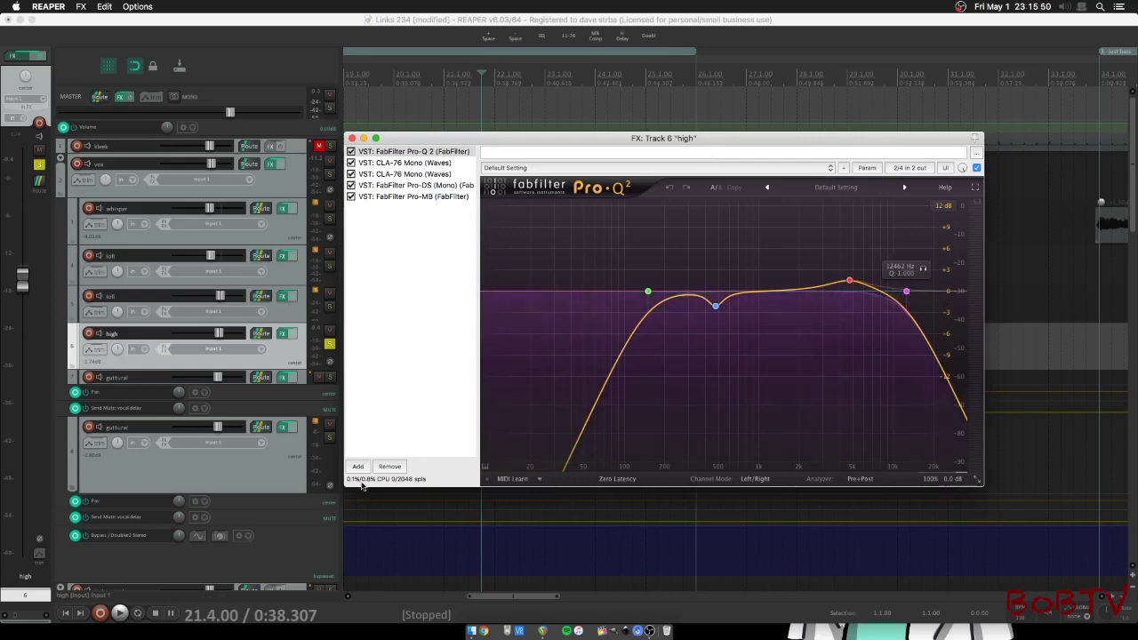
pyautogui.click(123, 611)
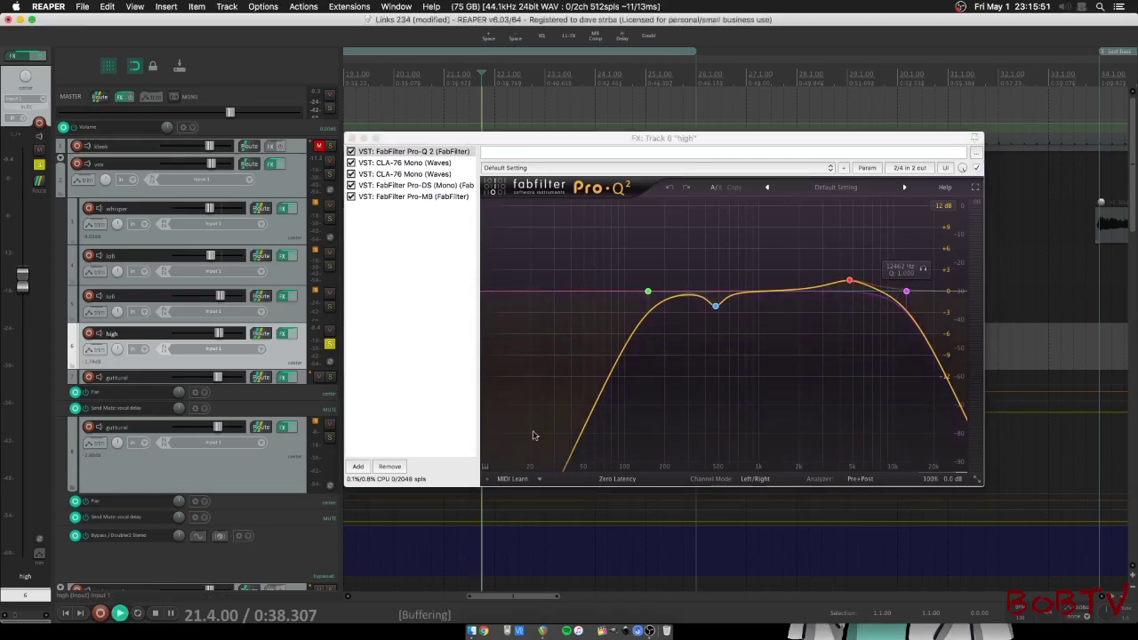
pyautogui.click(866, 253)
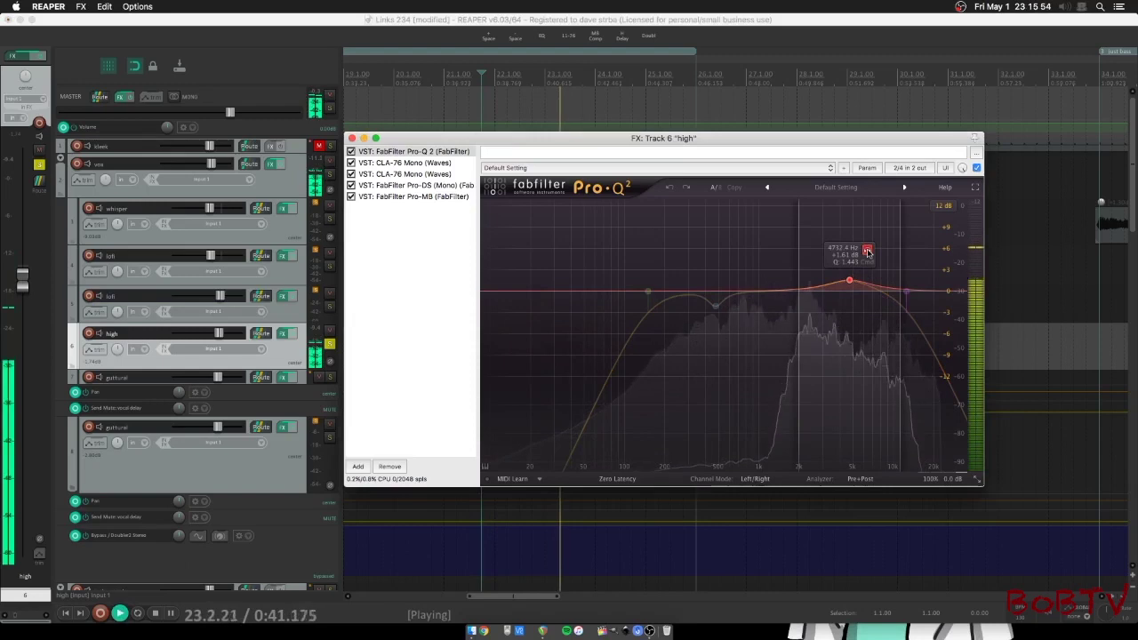
pyautogui.click(867, 252)
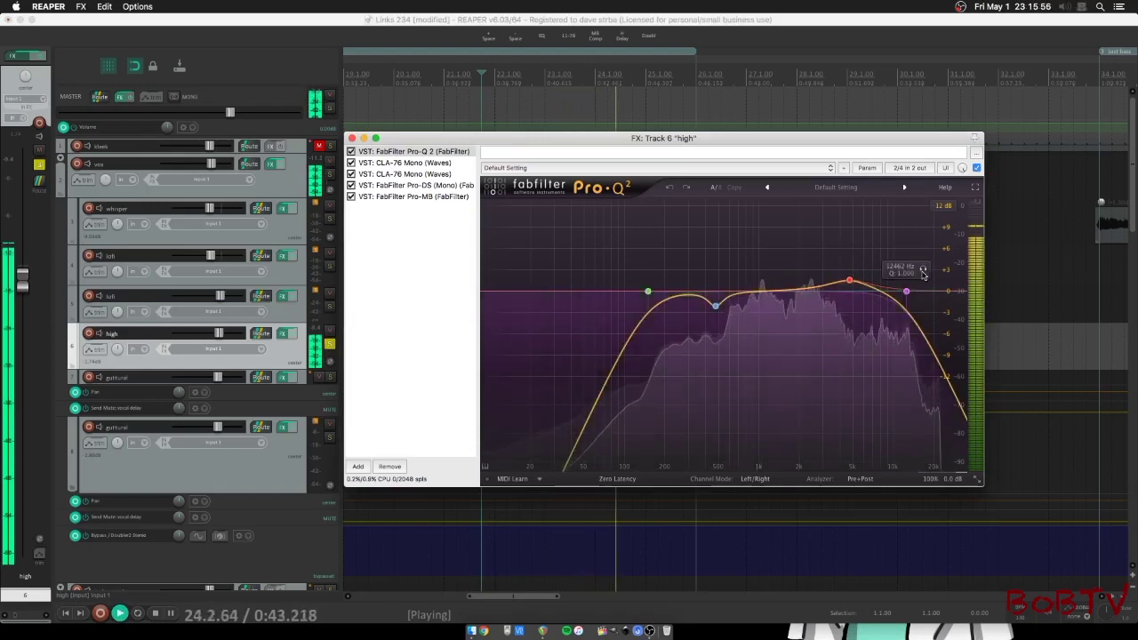
pyautogui.click(923, 269)
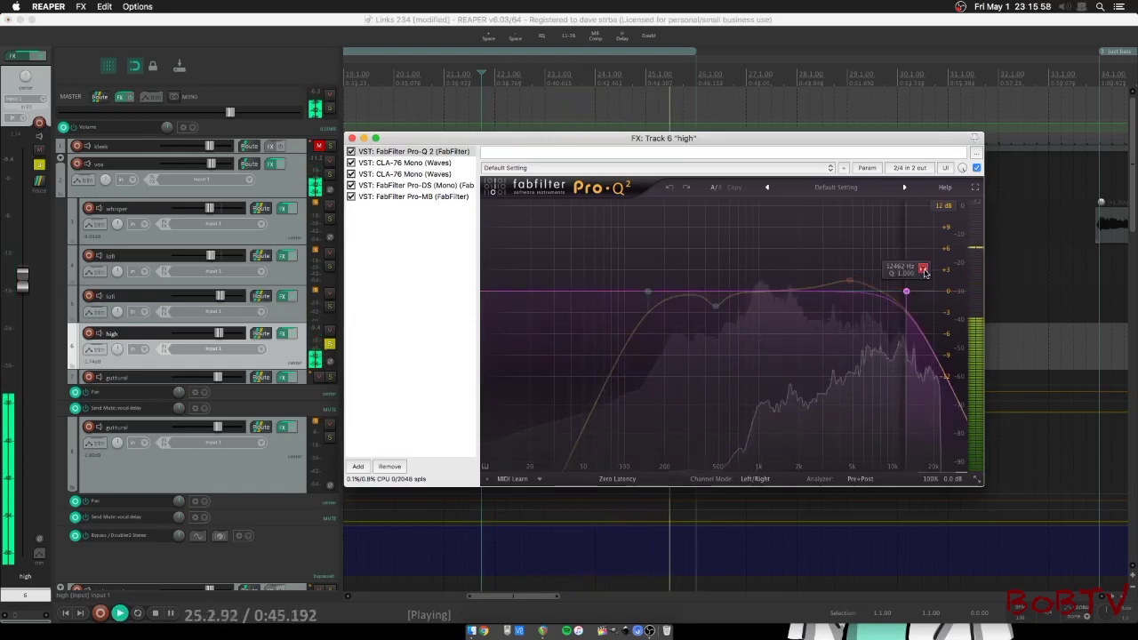
pyautogui.click(924, 271)
pyautogui.press('space')
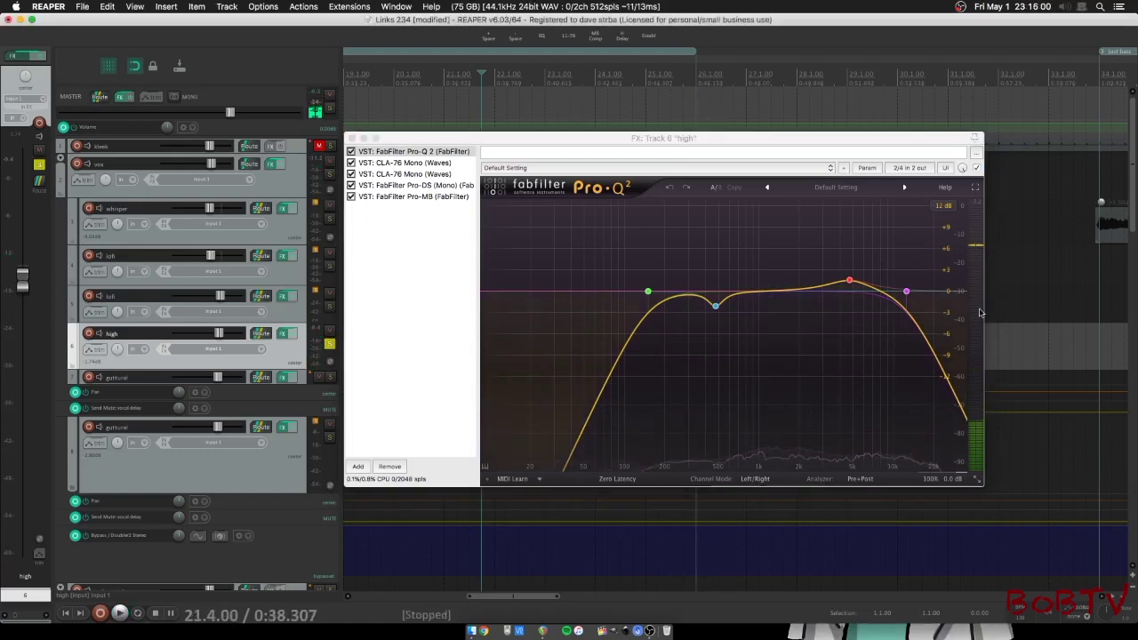
# Listen once more to the isolated 4.7 kHz boost on the high vocal, then close its effects chain and take the track out of solo
pyautogui.moveTo(831, 296)
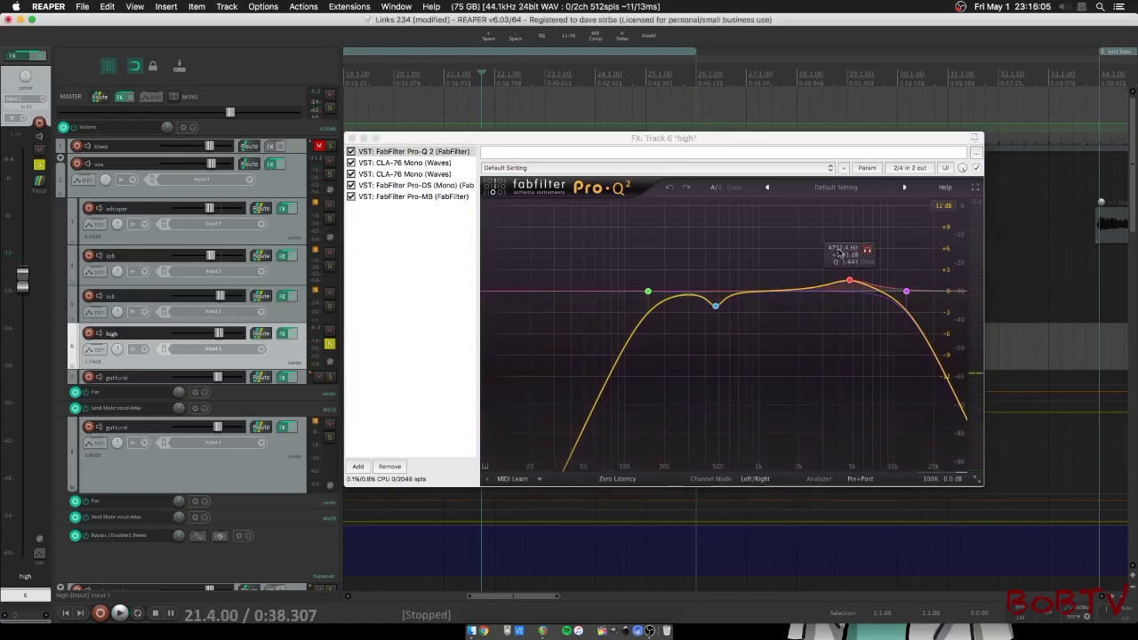
pyautogui.moveTo(775, 134)
pyautogui.mouseDown()
pyautogui.moveTo(787, 135)
pyautogui.moveTo(781, 142)
pyautogui.mouseUp()
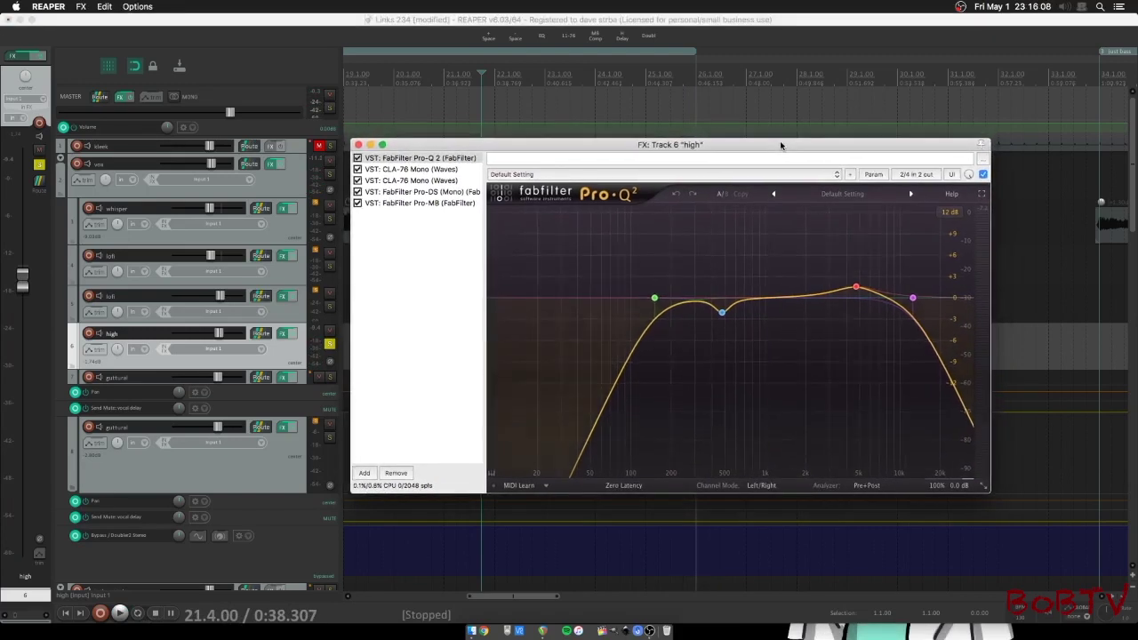
pyautogui.click(121, 612)
pyautogui.moveTo(869, 278)
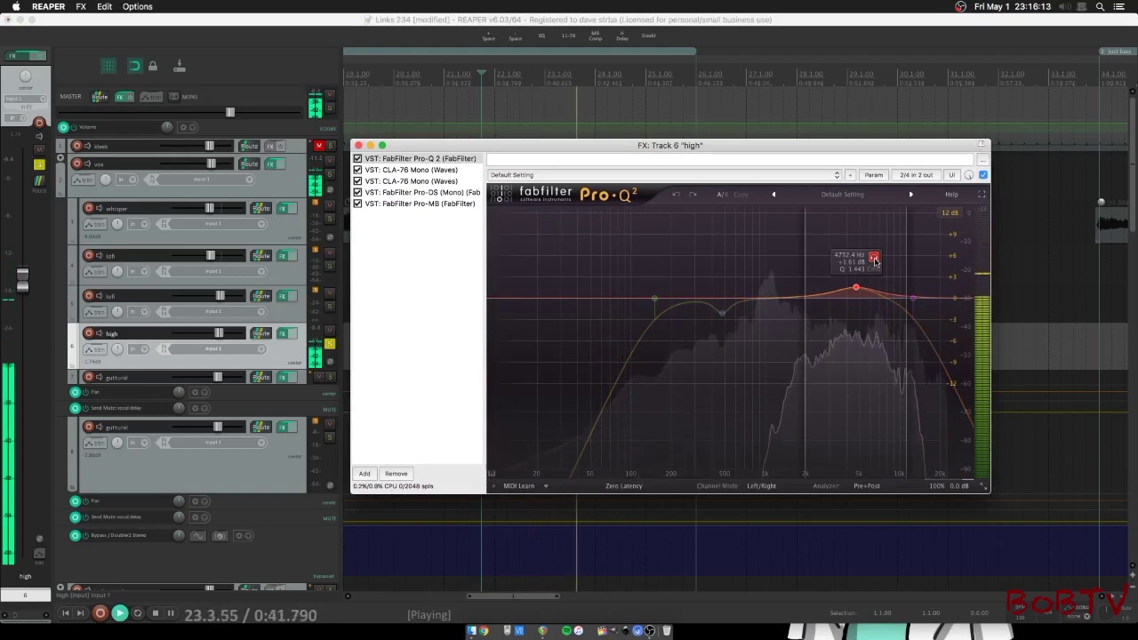
pyautogui.click(157, 614)
pyautogui.click(156, 614)
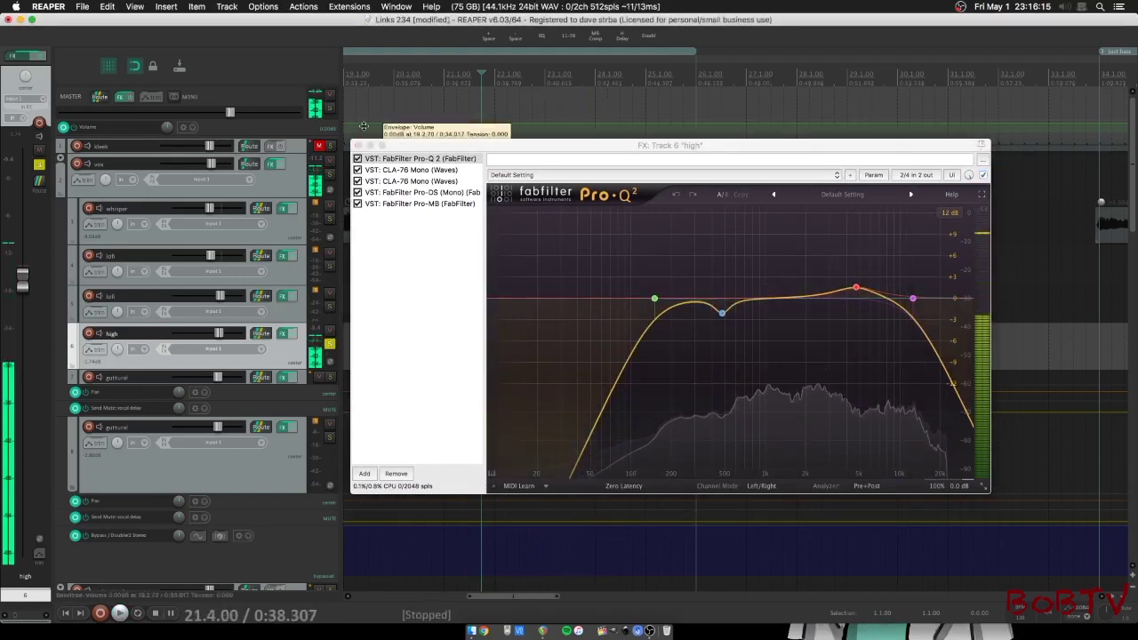
pyautogui.press('Escape')
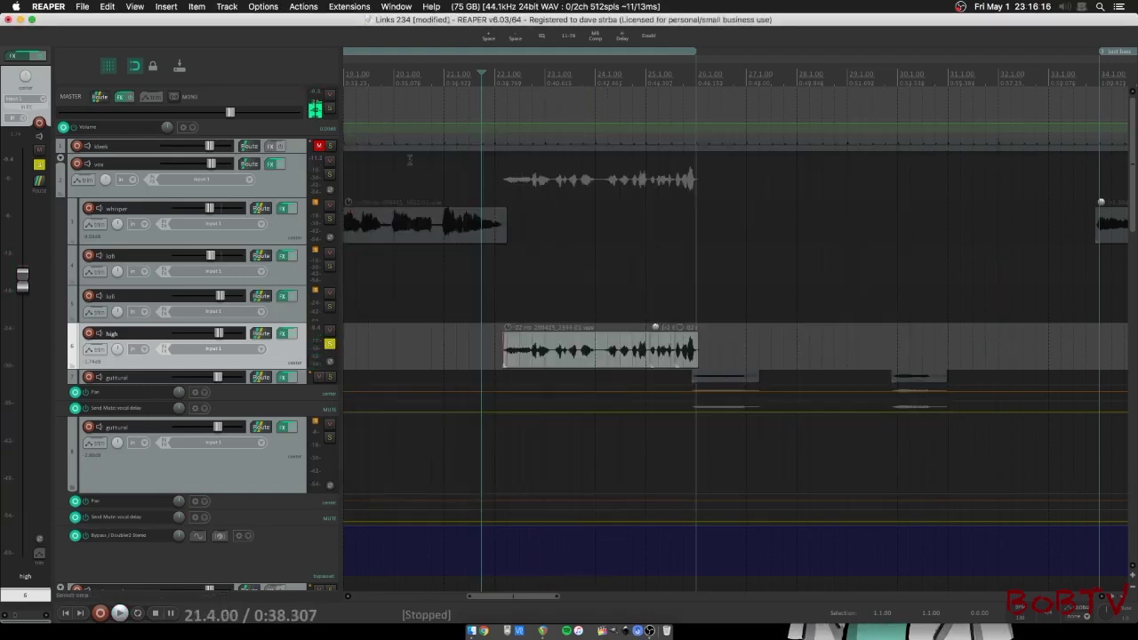
pyautogui.click(329, 344)
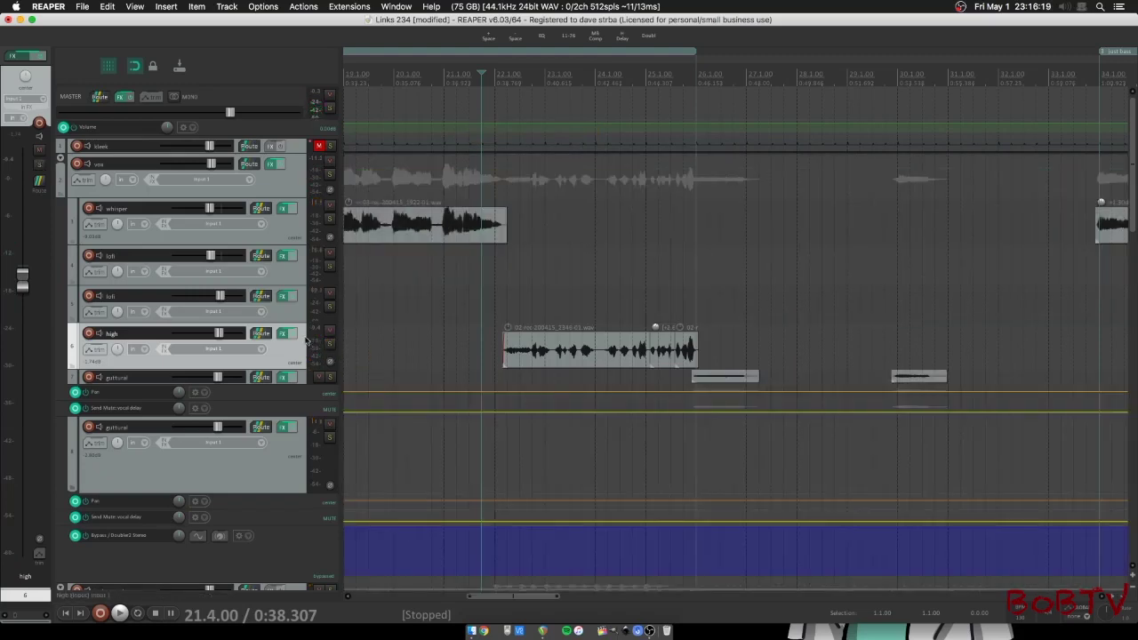
# Examine the item volume of the short clip near bar 25 on the high track
pyautogui.scroll(5, 616, 351)
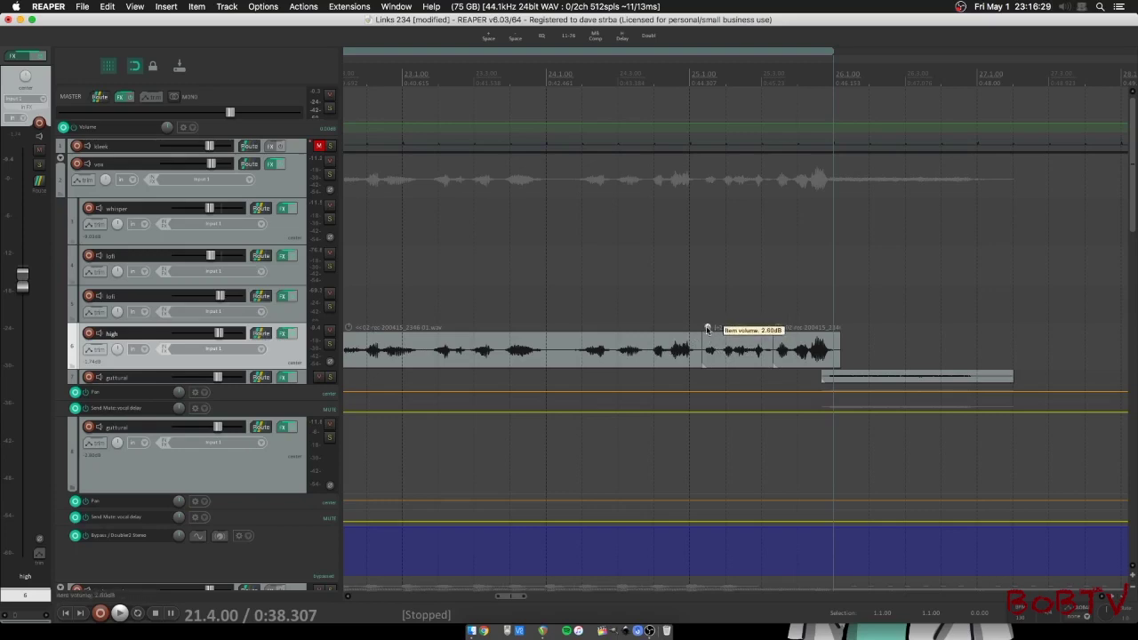
pyautogui.moveTo(708, 326)
pyautogui.mouseDown()
pyautogui.moveTo(706, 286)
pyautogui.moveTo(706, 305)
pyautogui.mouseUp()
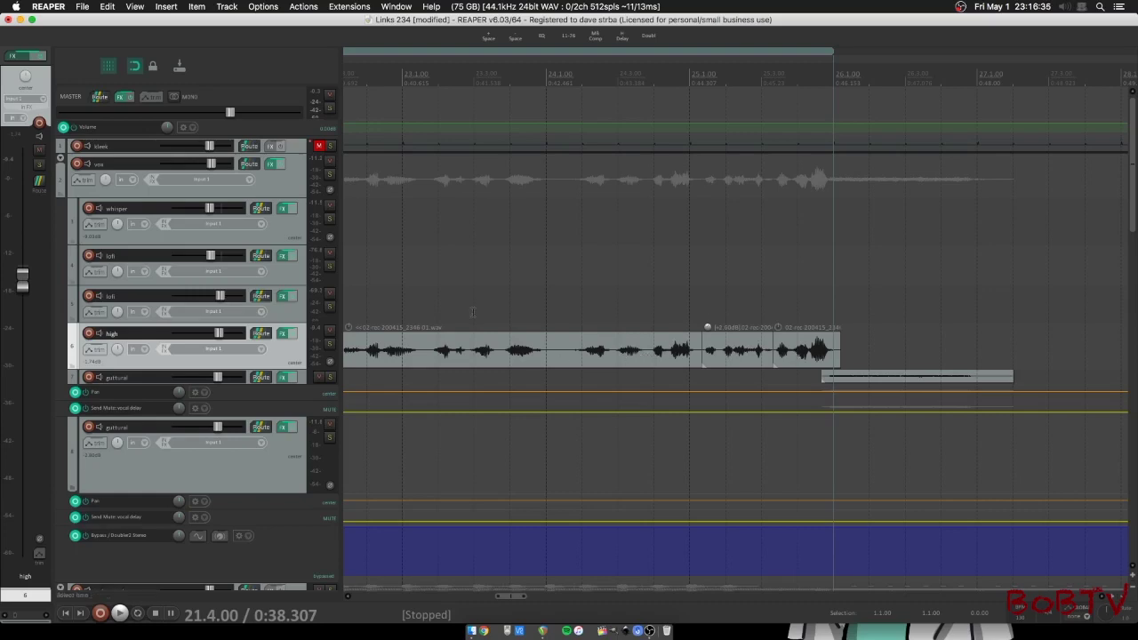
pyautogui.moveTo(535, 598)
pyautogui.mouseDown()
pyautogui.moveTo(552, 606)
pyautogui.moveTo(532, 605)
pyautogui.mouseUp()
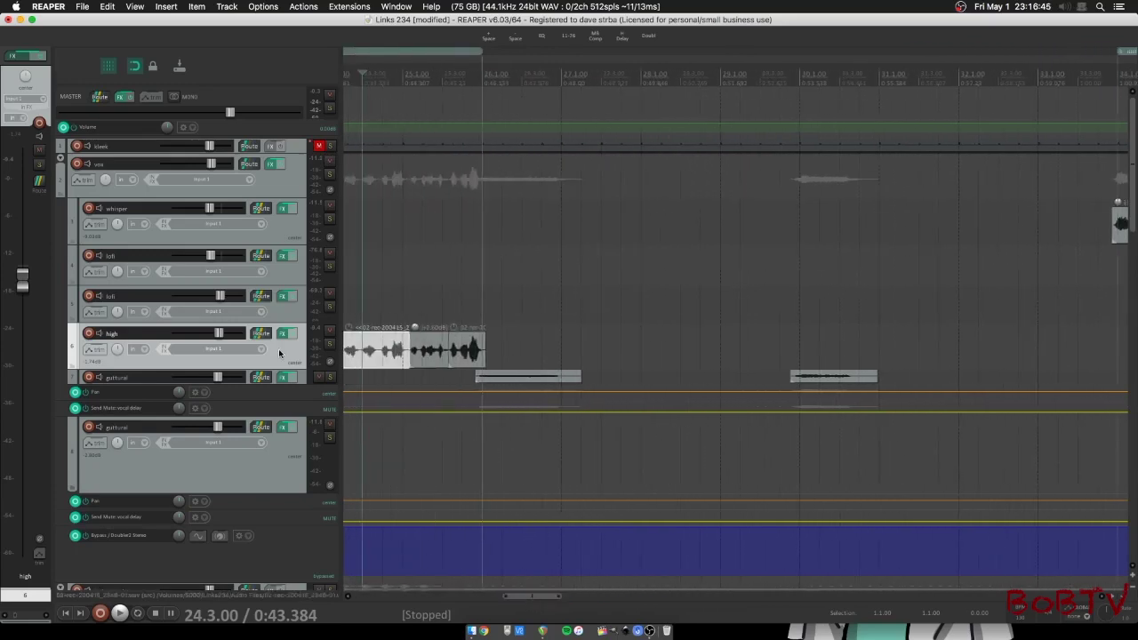
# Solo the first guttural track, enlarge its lane and play its vocal from bar 25.4.00
pyautogui.click(330, 377)
pyautogui.moveTo(301, 381); pyautogui.dragTo(302, 435)
pyautogui.click(459, 406)
pyautogui.press('space')
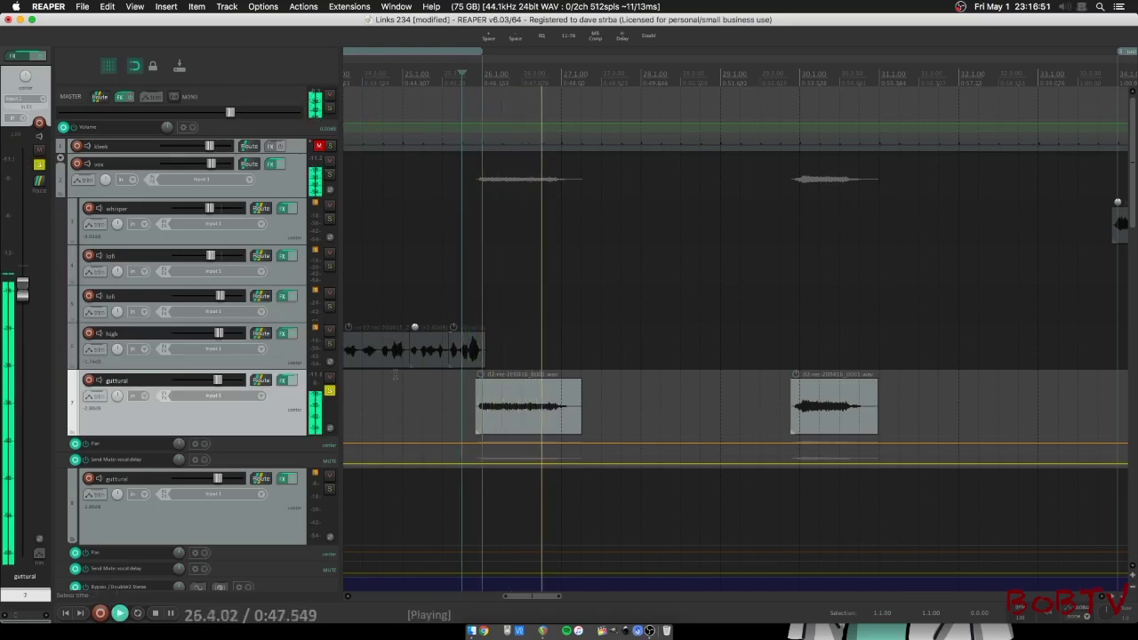
pyautogui.press('space')
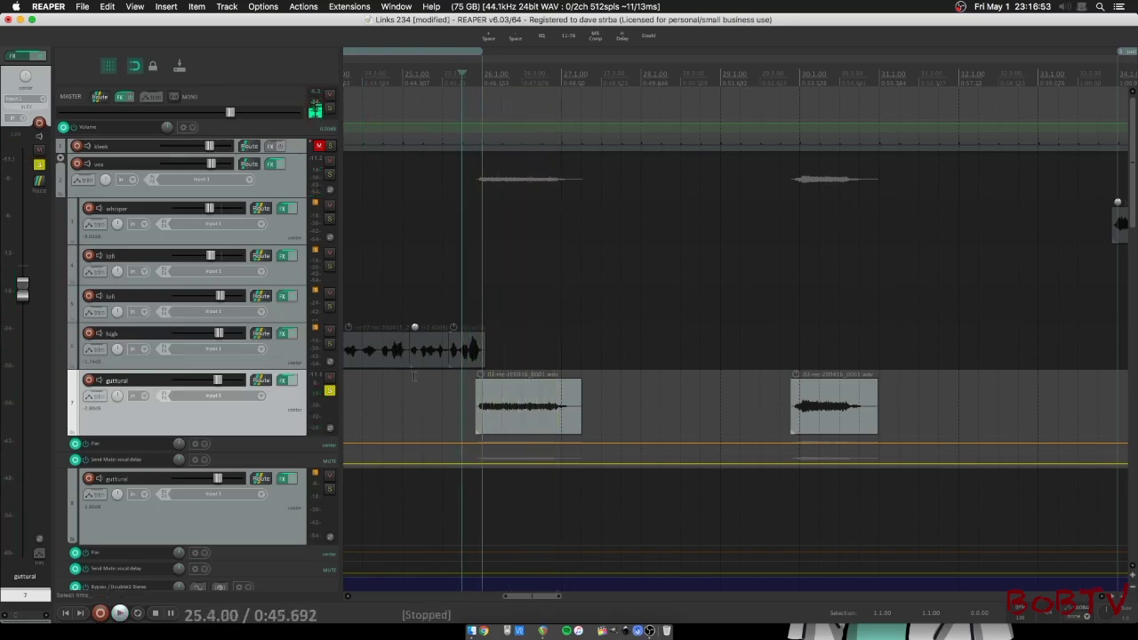
# Open the guttural track's effects chain and examine the bands of its FabFilter Pro-Q 2 equalizer
pyautogui.moveTo(540, 598); pyautogui.dragTo(534, 600)
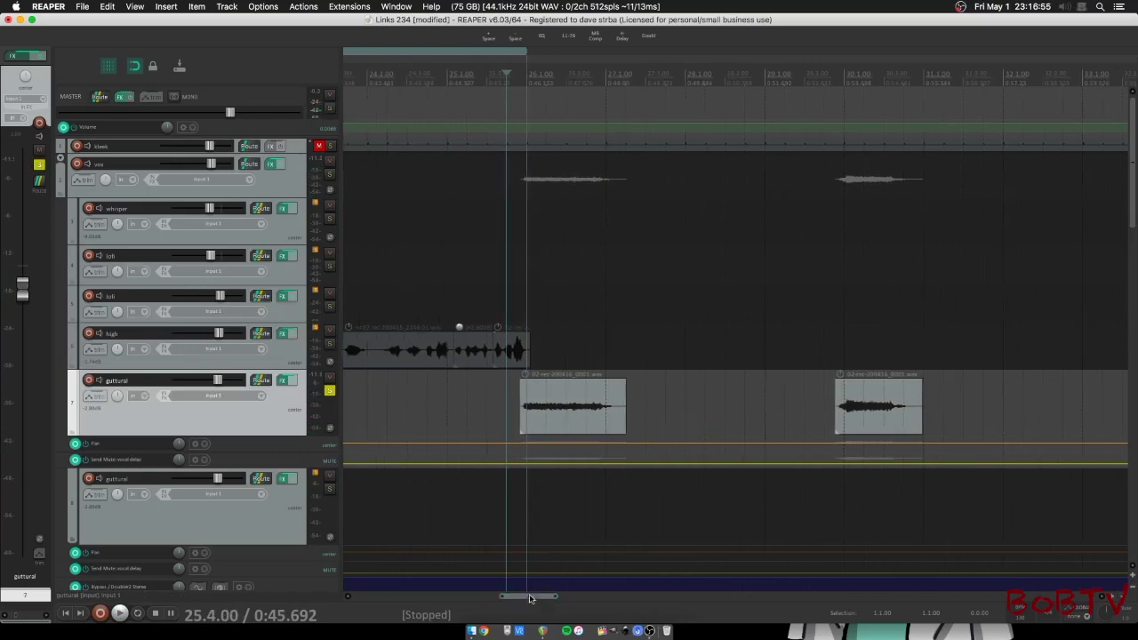
pyautogui.click(284, 380)
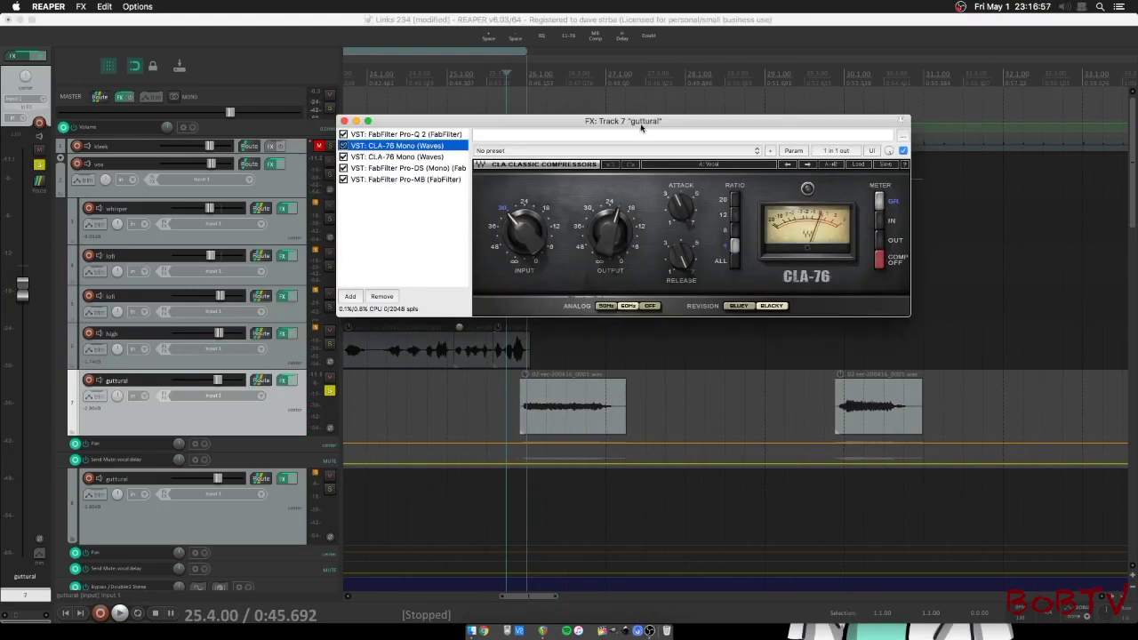
pyautogui.moveTo(641, 127); pyautogui.dragTo(876, 118)
pyautogui.click(673, 129)
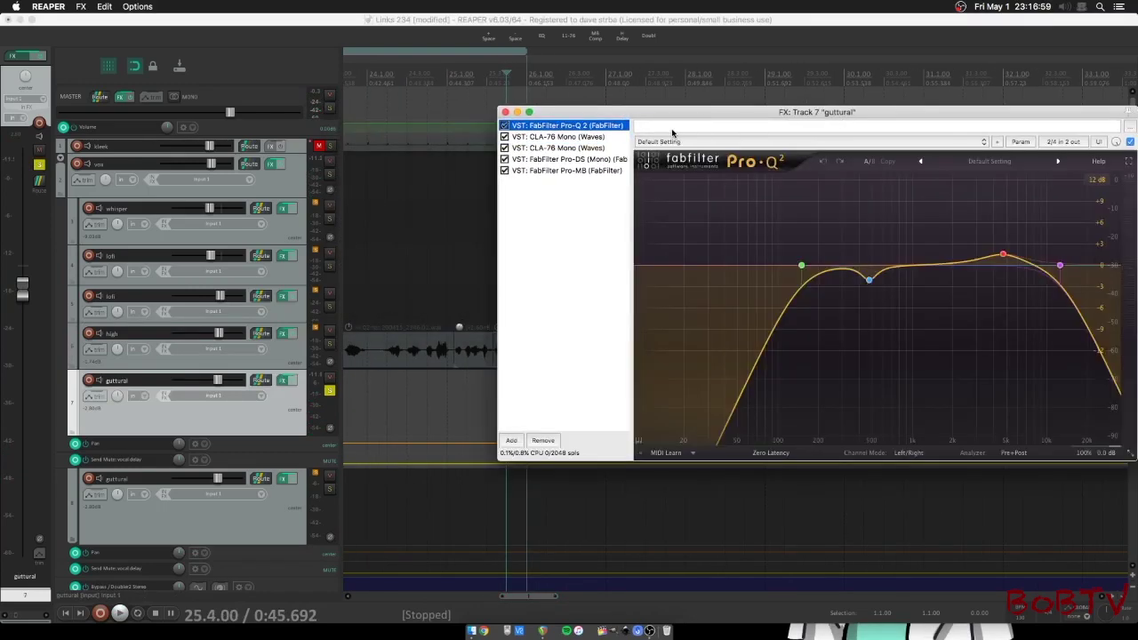
pyautogui.moveTo(800, 261)
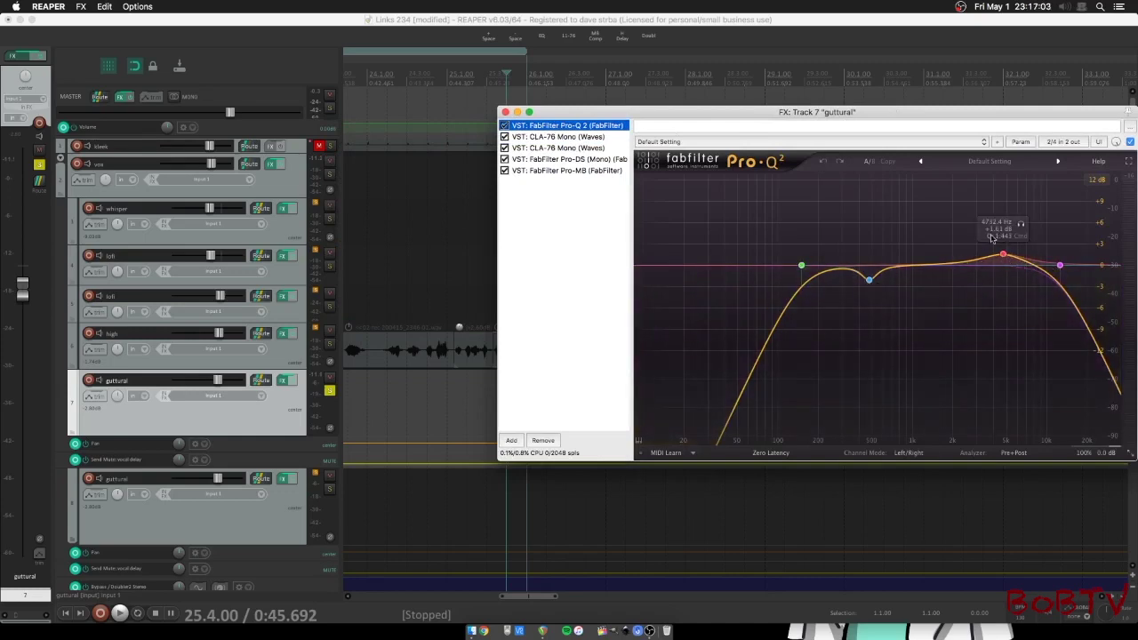
# Examine the guttural track's two CLA-76 compressors, Pro-DS de-esser and Pro-MB multiband compressor, and close its effects chain
pyautogui.click(560, 138)
pyautogui.click(563, 147)
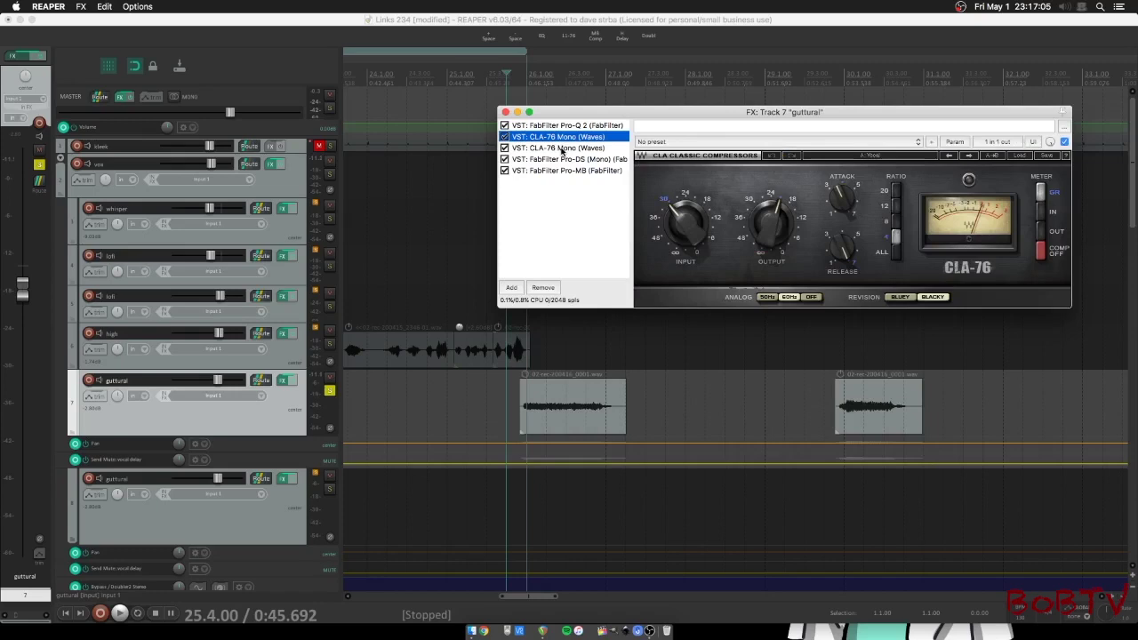
pyautogui.click(541, 160)
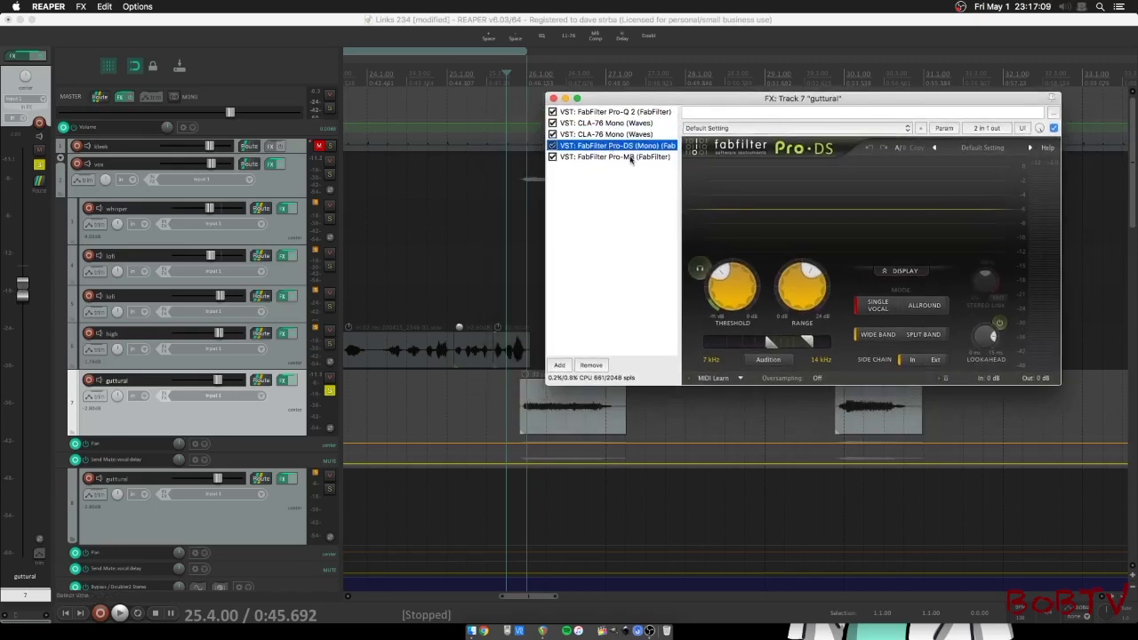
pyautogui.click(582, 157)
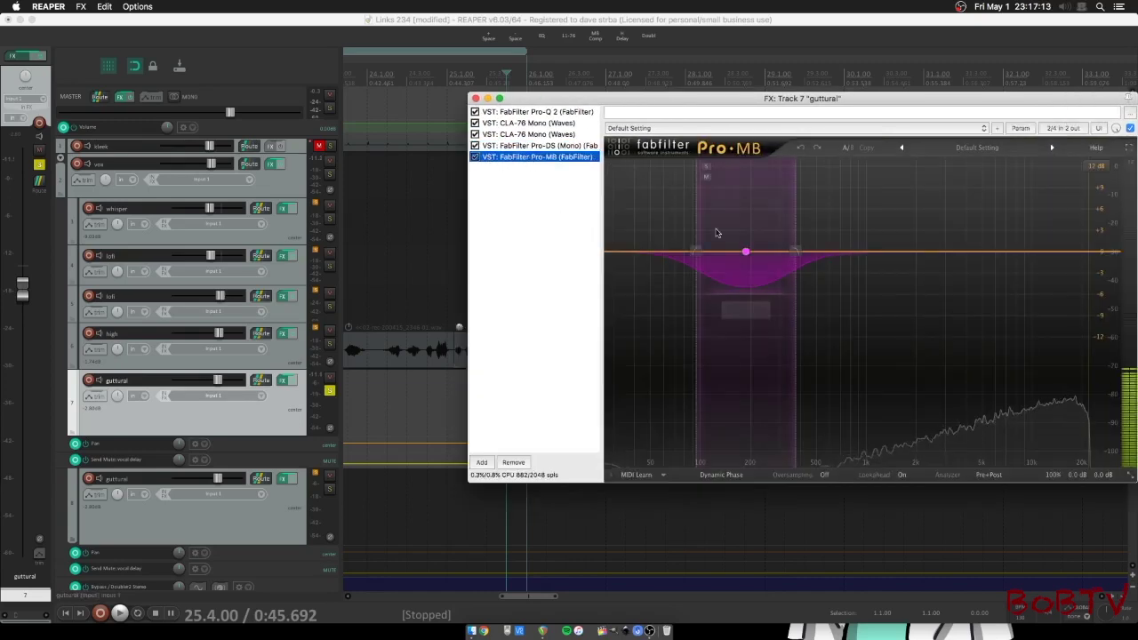
pyautogui.click(476, 99)
# Switch the solo from the guttural track to the high track and place the edit cursor at 22.1.00
pyautogui.moveTo(529, 593); pyautogui.dragTo(500, 563)
pyautogui.click(330, 390)
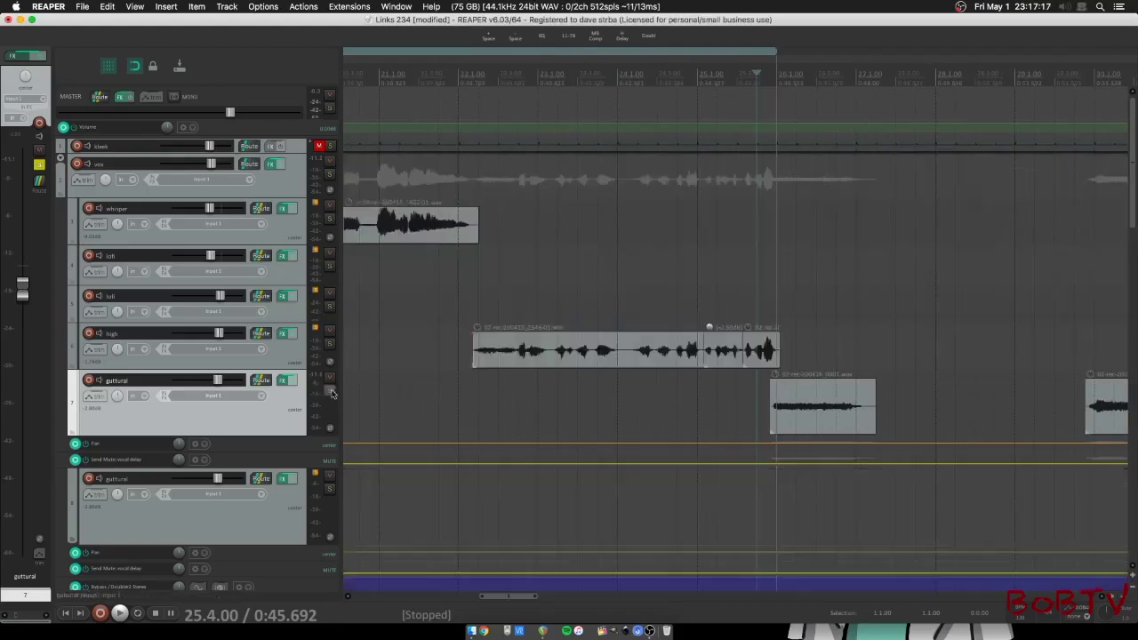
pyautogui.click(329, 346)
pyautogui.click(450, 382)
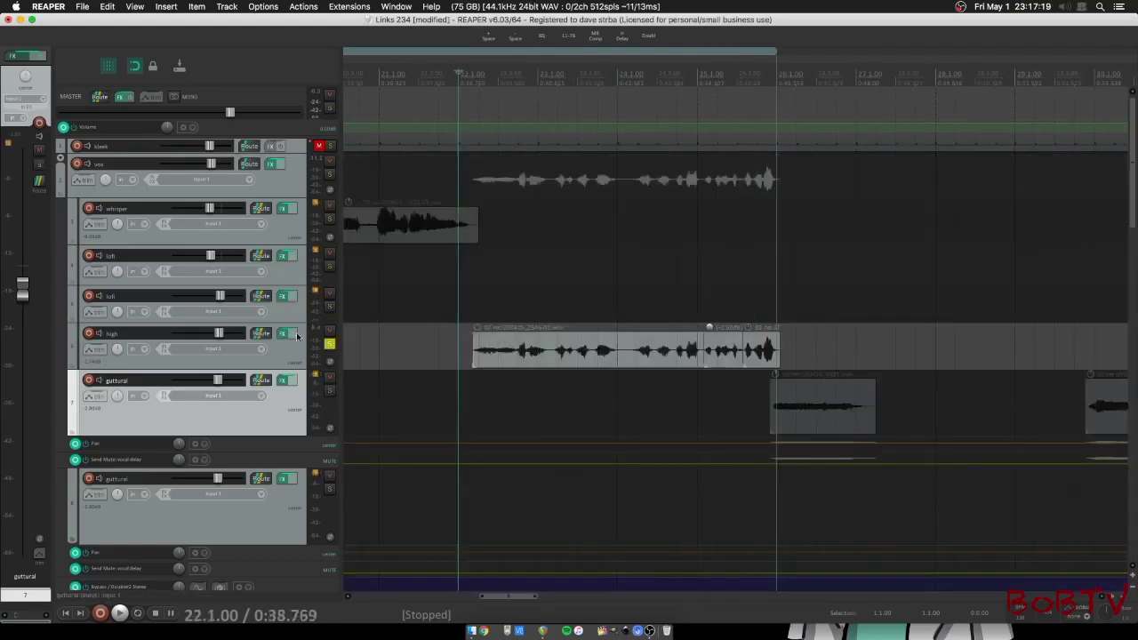
# Open the FabFilter Pro-DS de-esser in the high track's effects chain and watch it while playing the vocal
pyautogui.click(282, 334)
pyautogui.click(422, 193)
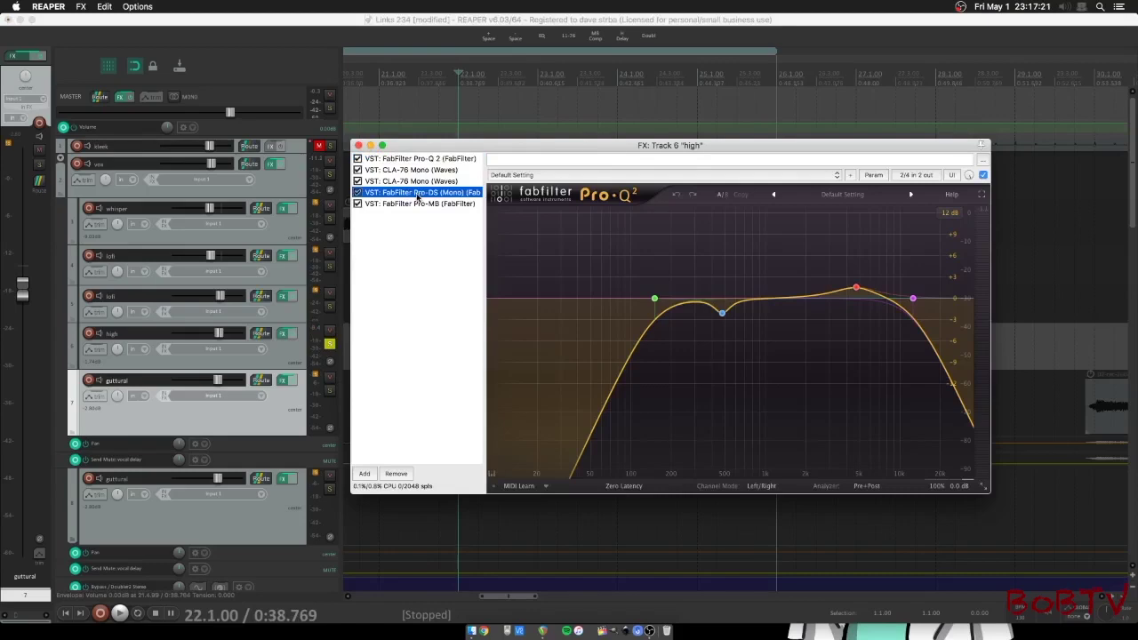
pyautogui.click(120, 614)
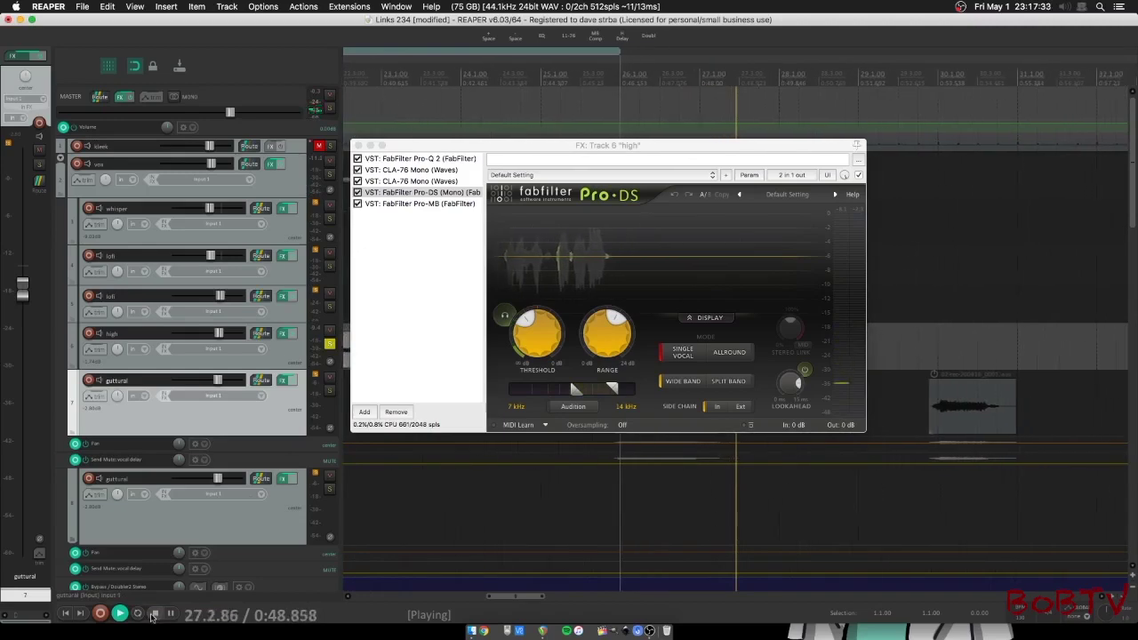
pyautogui.press('space')
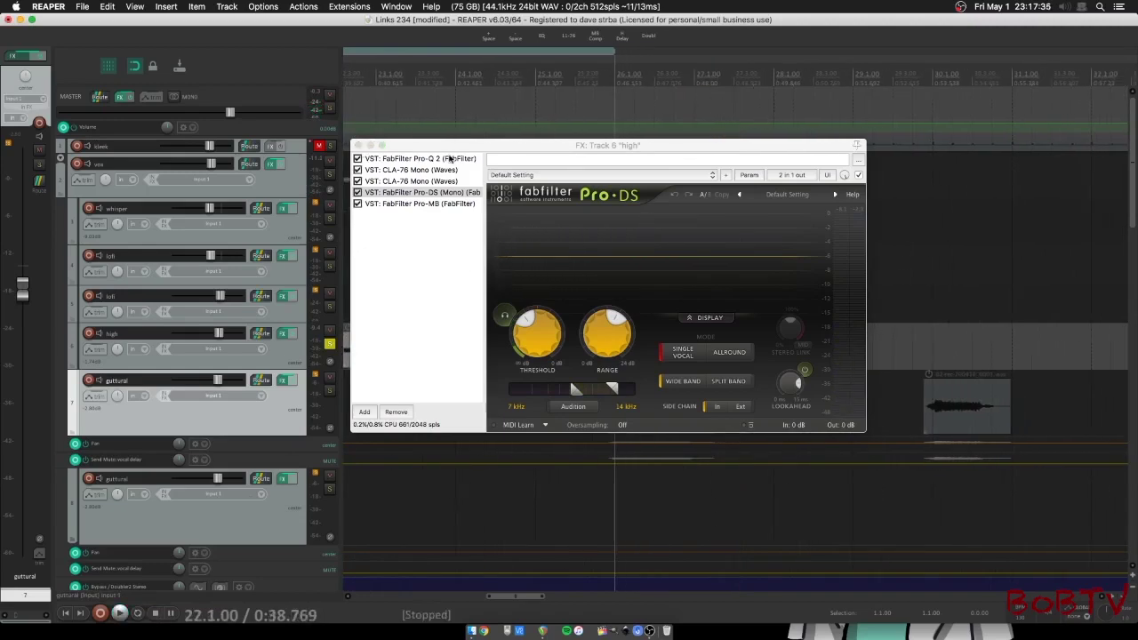
# Close the high track's effects chain and take the track out of solo
pyautogui.moveTo(466, 147); pyautogui.dragTo(565, 162)
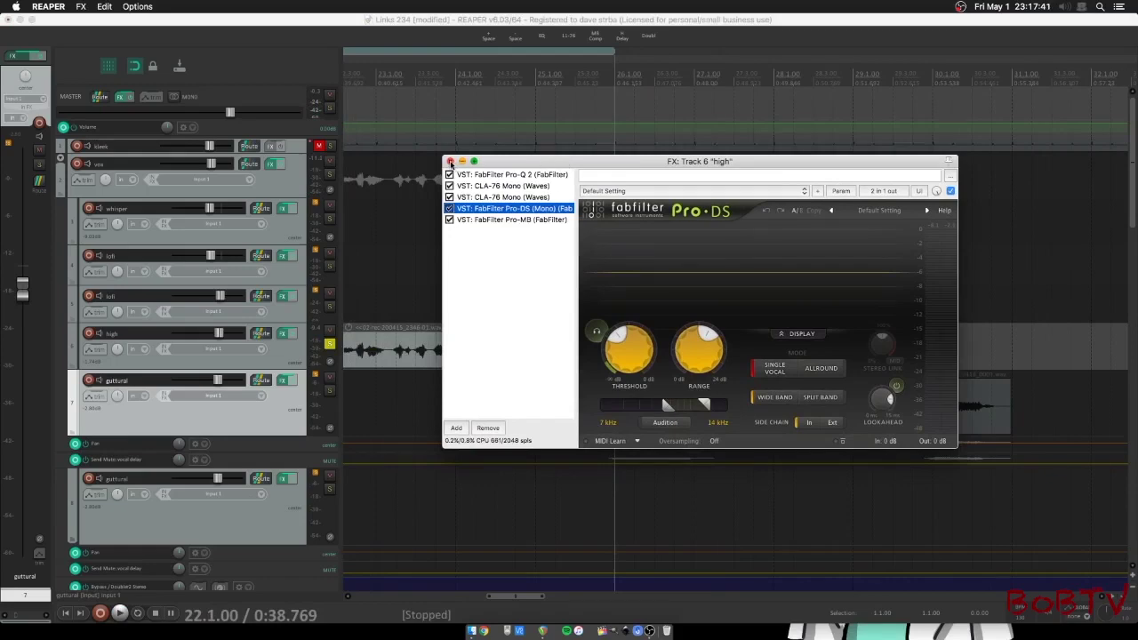
pyautogui.moveTo(452, 164); pyautogui.dragTo(435, 147)
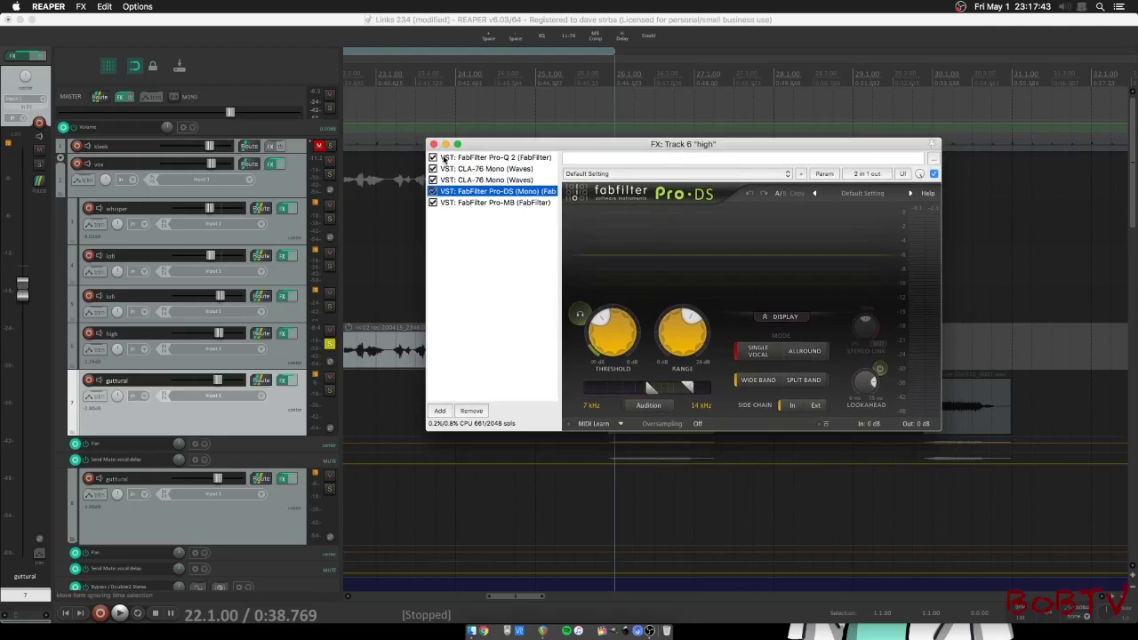
pyautogui.click(433, 144)
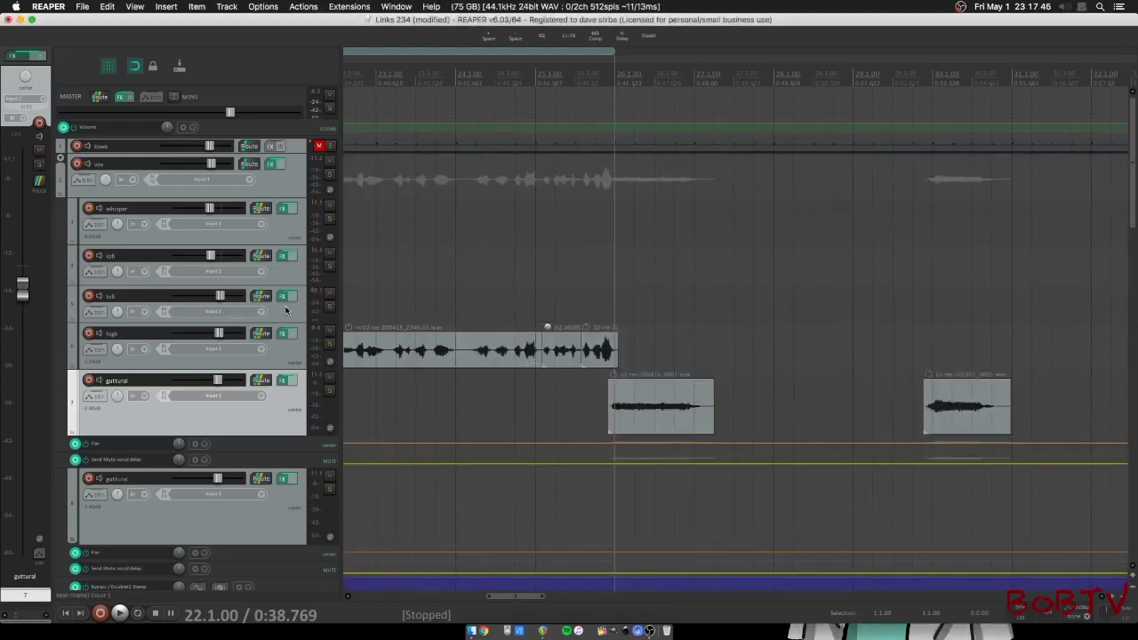
# Solo the first lofi track and play its vocal from 63.4.00
pyautogui.click(287, 310)
pyautogui.moveTo(520, 596); pyautogui.dragTo(785, 596)
pyautogui.click(329, 268)
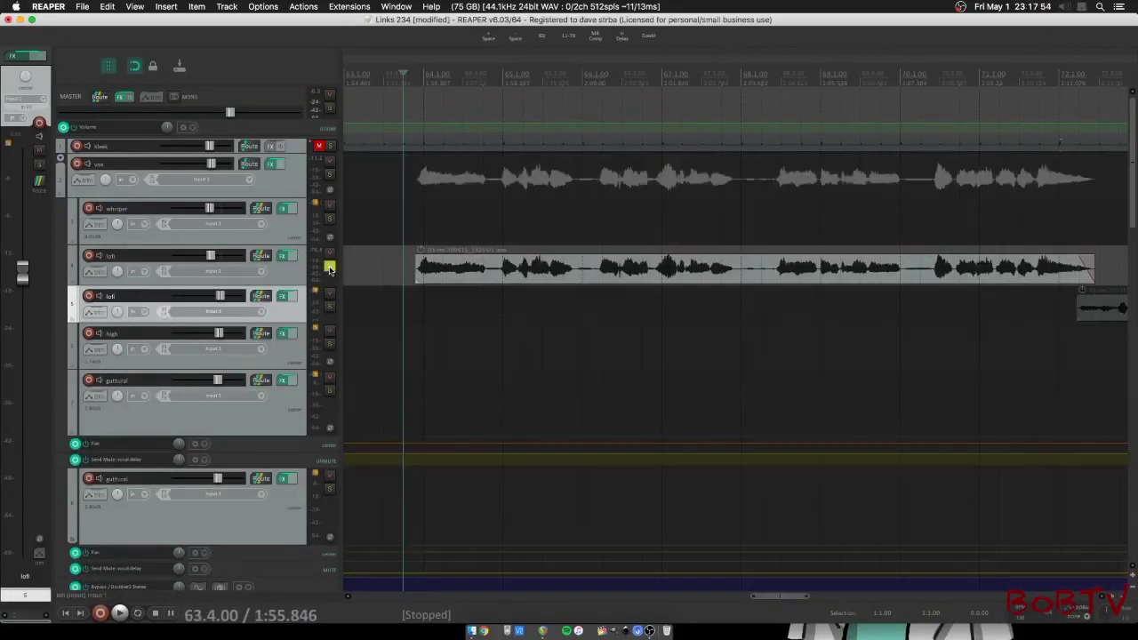
pyautogui.scroll(-5, 436, 304)
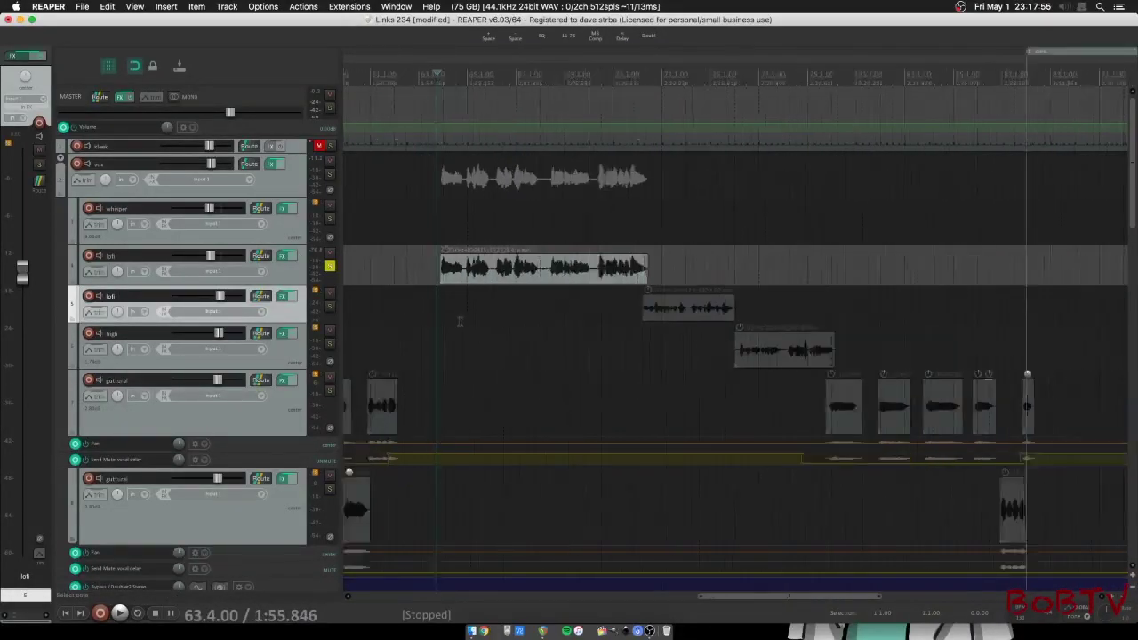
pyautogui.press('space')
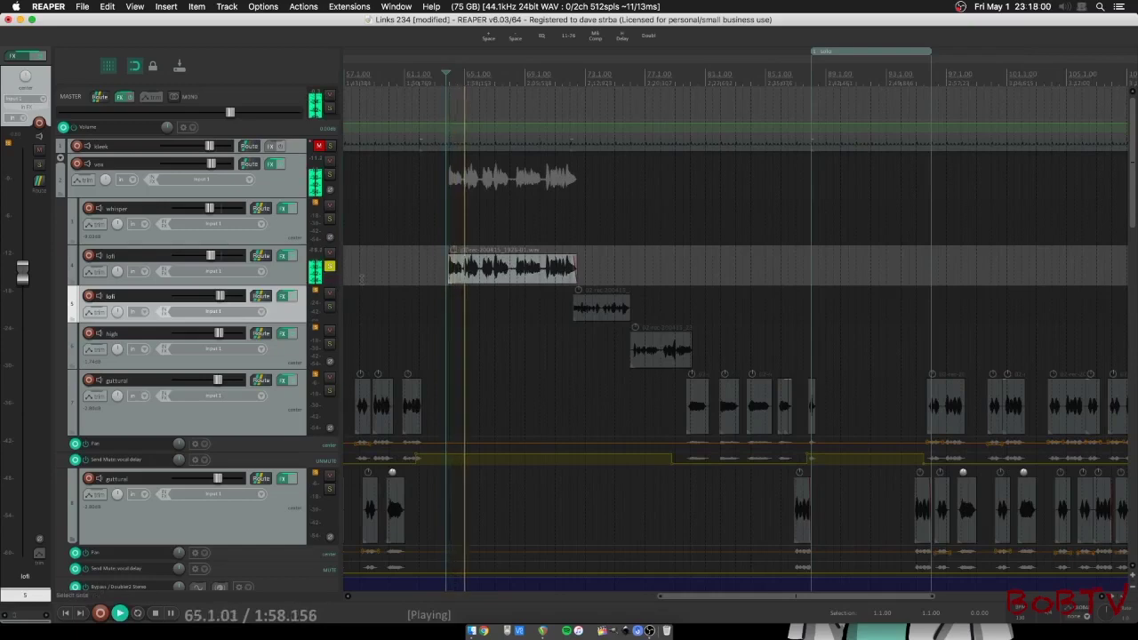
pyautogui.scroll(4, 472, 289)
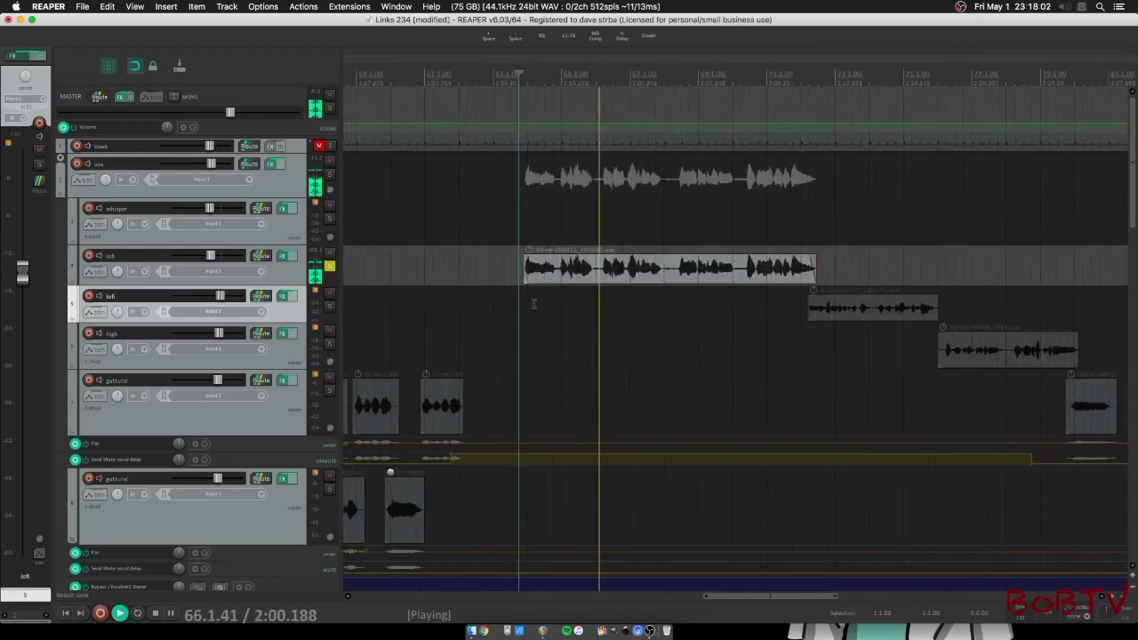
pyautogui.press('space')
# Take the first lofi track out of solo and play the unsoloed mix from 62.1.00
pyautogui.click(330, 267)
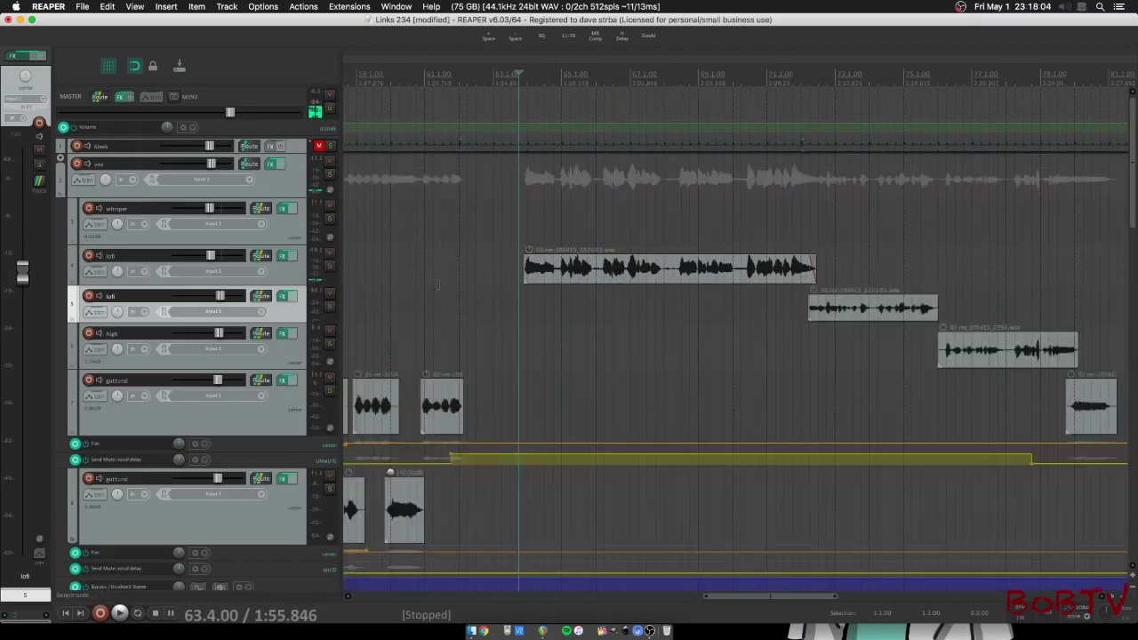
pyautogui.click(459, 289)
pyautogui.press('space')
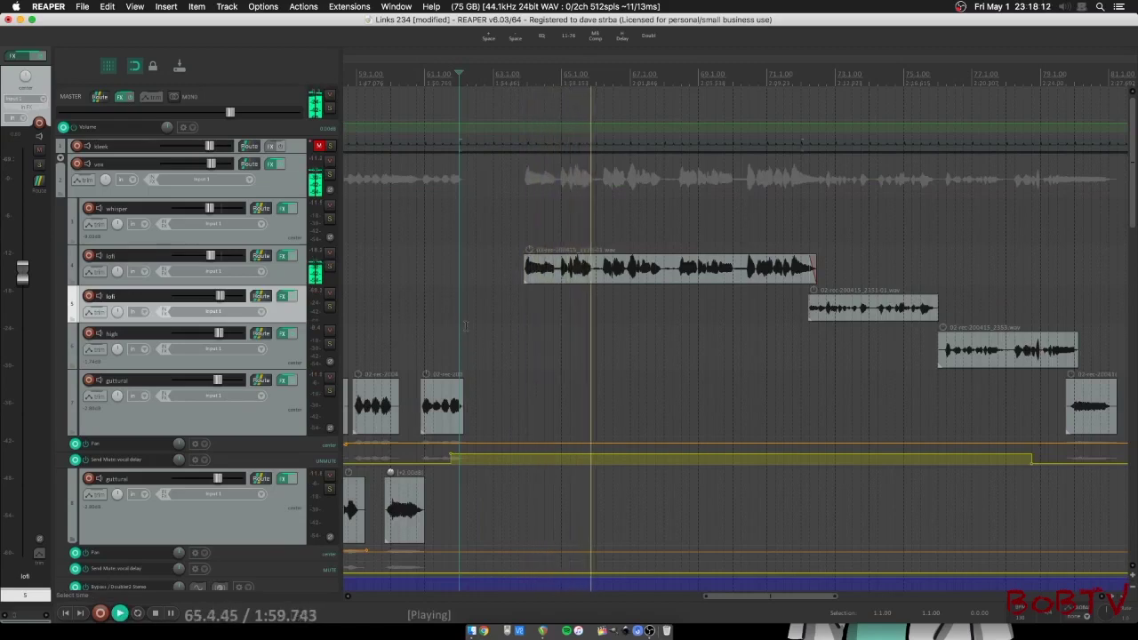
pyautogui.press('space')
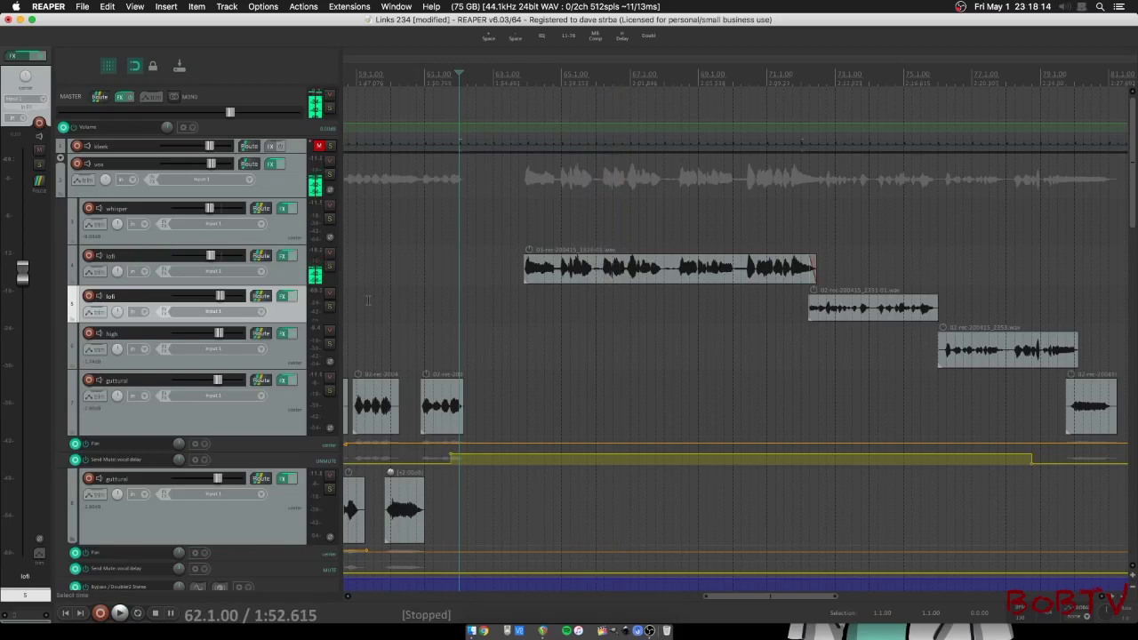
# Solo the first lofi track again and replay its vocal from 63.4.00
pyautogui.click(331, 267)
pyautogui.click(518, 310)
pyautogui.press('space')
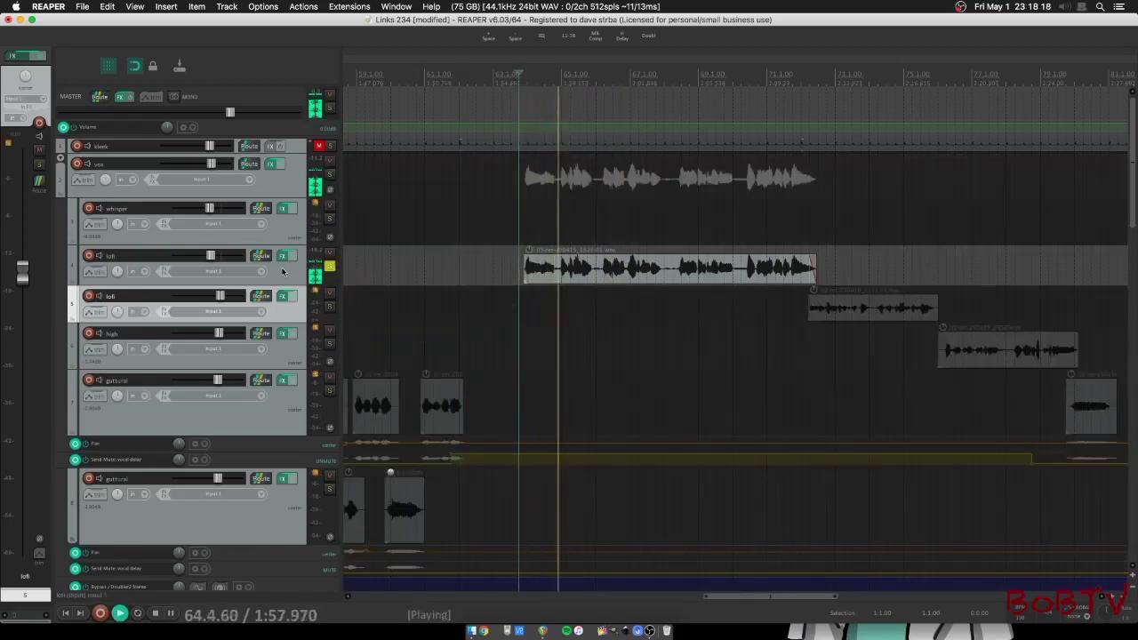
pyautogui.press('space')
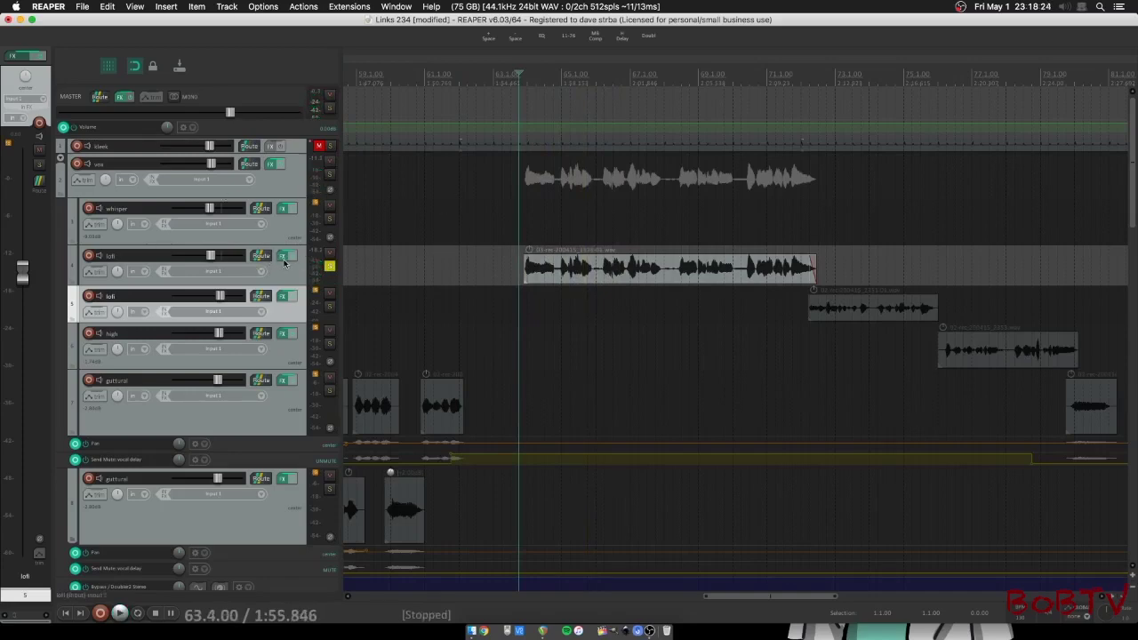
# Open the first lofi track's Pro-Q 2 with the other plugins bypassed, and undo the trial boosts of its three middle bands
pyautogui.click(284, 258)
pyautogui.moveTo(541, 157); pyautogui.dragTo(557, 161)
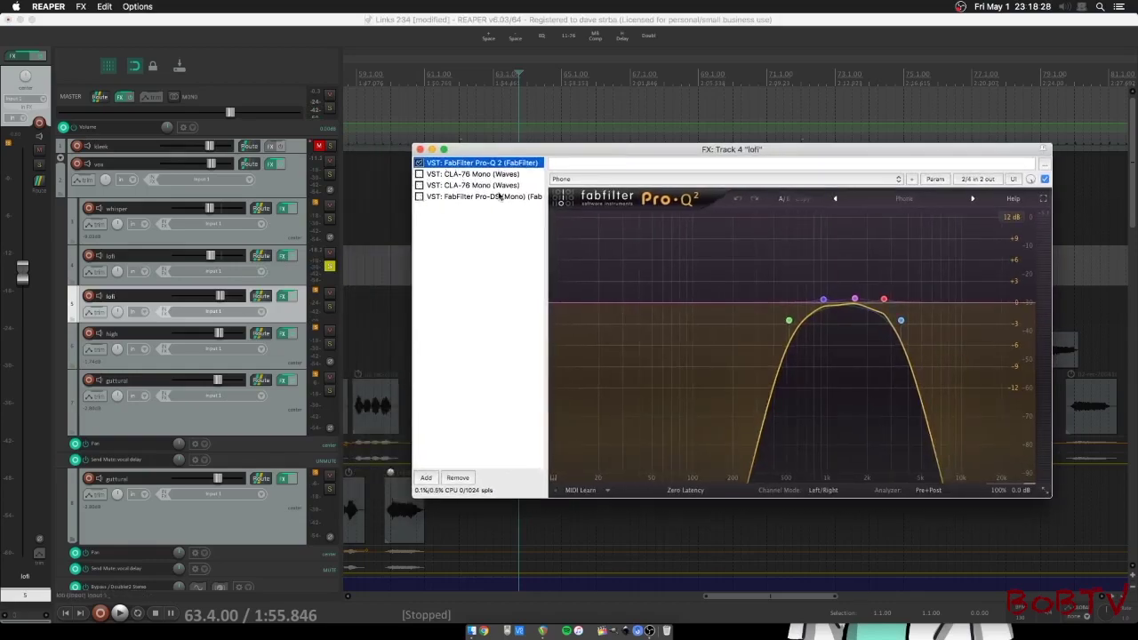
pyautogui.moveTo(476, 152); pyautogui.dragTo(454, 131)
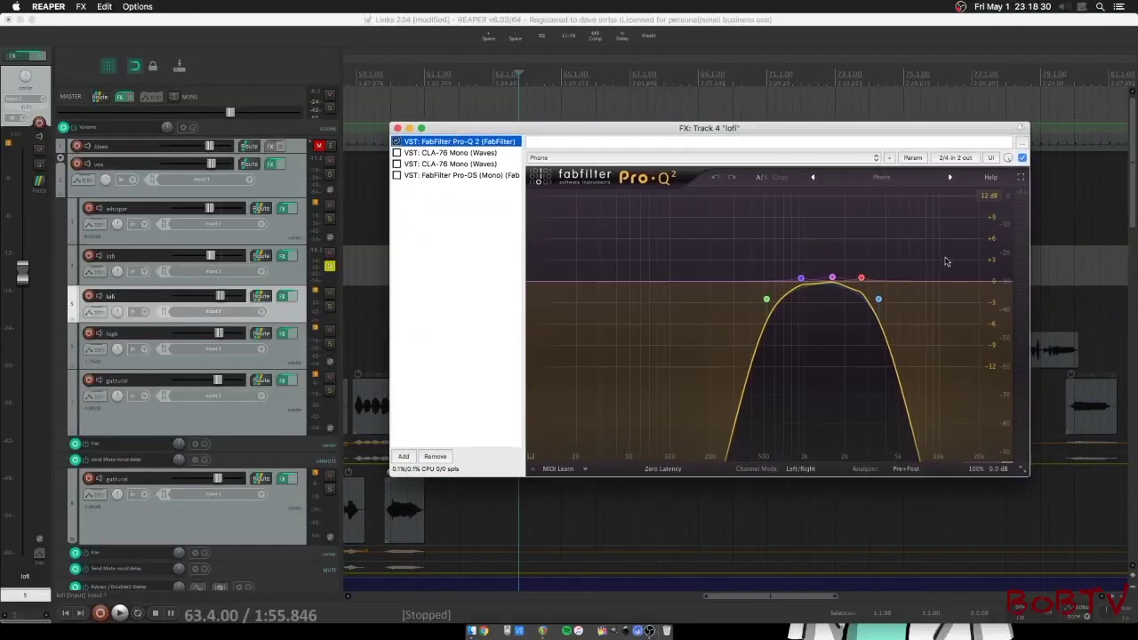
pyautogui.click(900, 178)
pyautogui.click(871, 428)
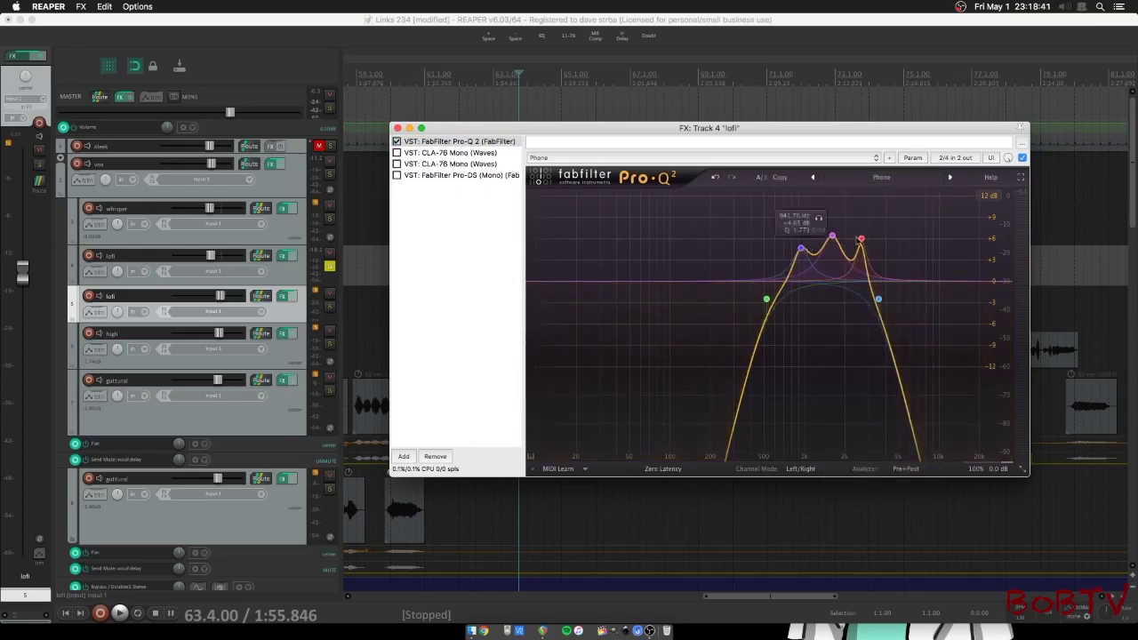
pyautogui.click(715, 178)
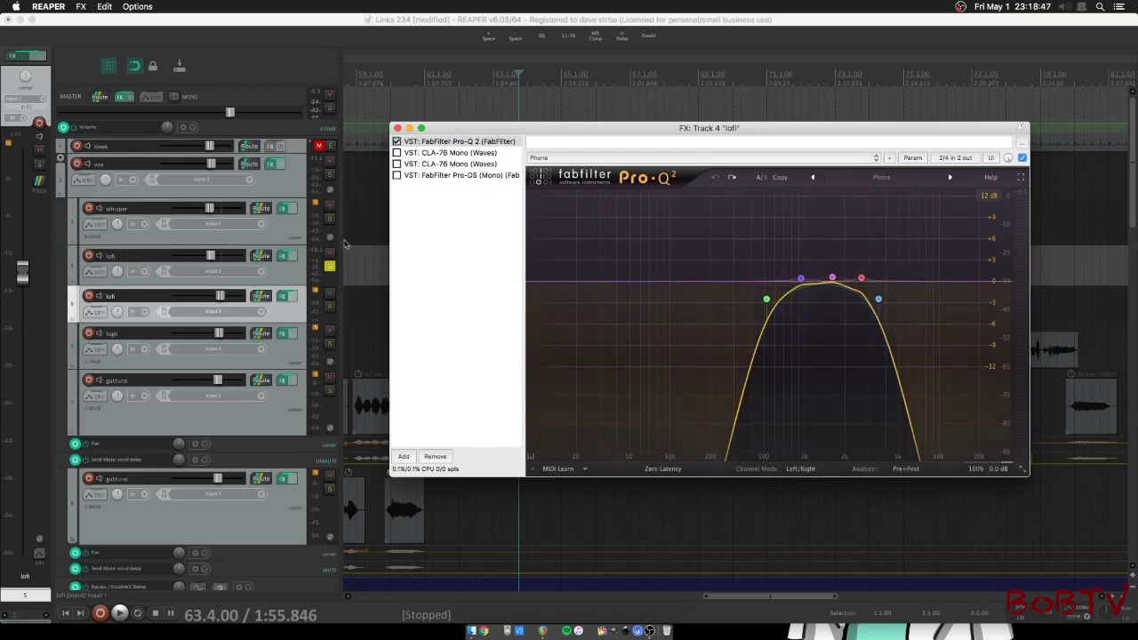
# Compare the soloed lofi vocal with Pro-Q 2 bypassed and enabled during playback
pyautogui.click(329, 268)
pyautogui.click(329, 268)
pyautogui.click(398, 142)
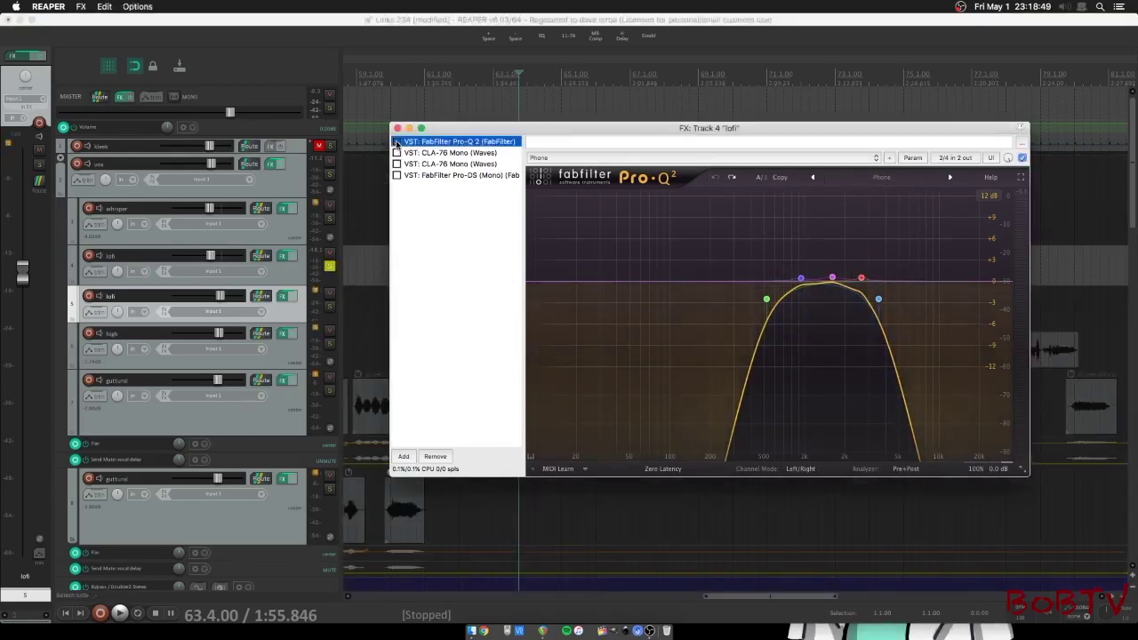
pyautogui.click(119, 614)
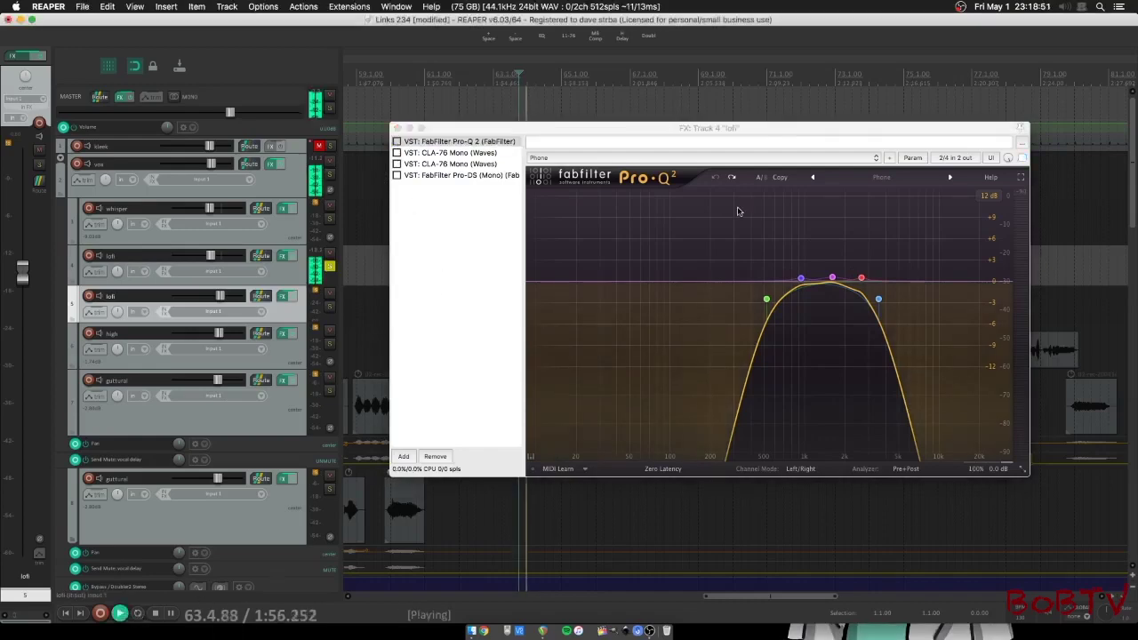
pyautogui.click(397, 142)
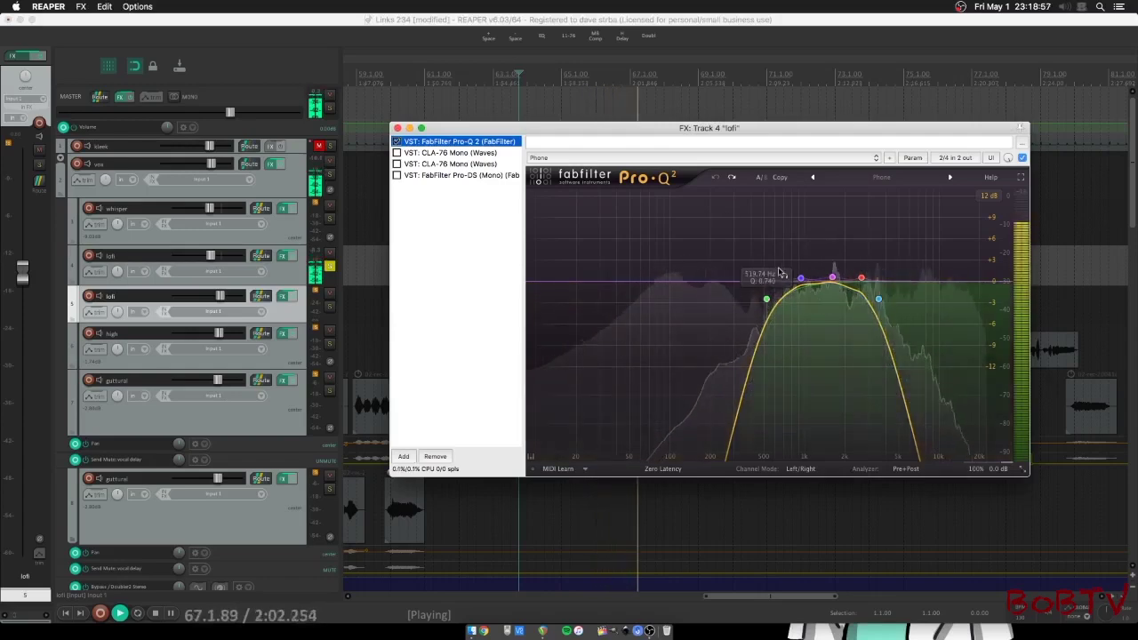
# Audition the cut bands of the lofi track's Pro-Q 2 during playback, and stop playing
pyautogui.click(897, 277)
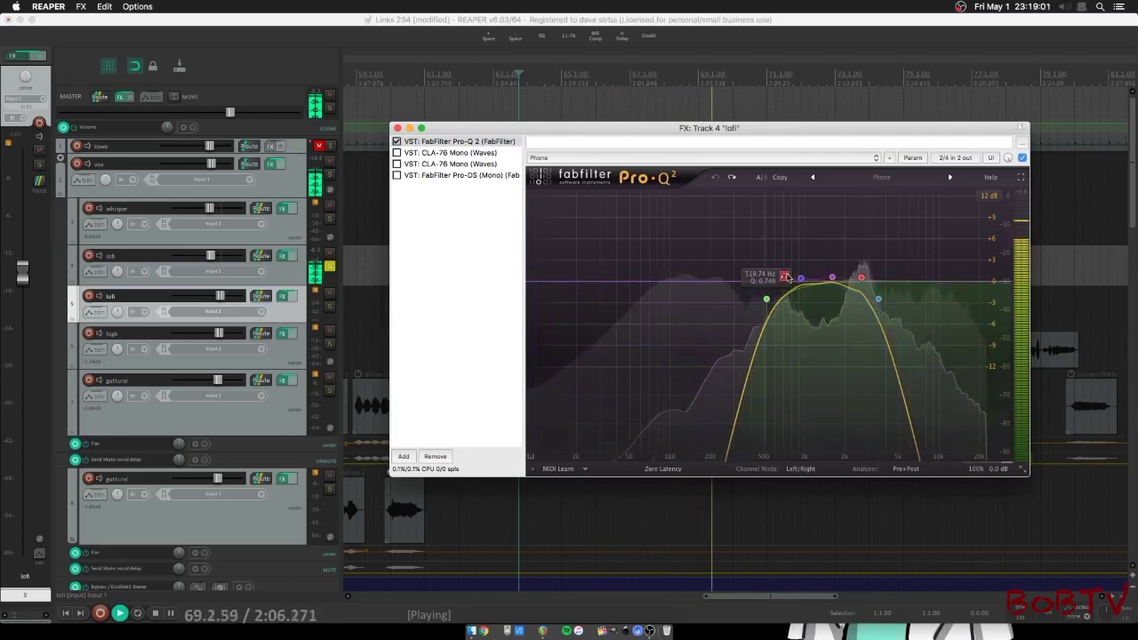
pyautogui.click(785, 277)
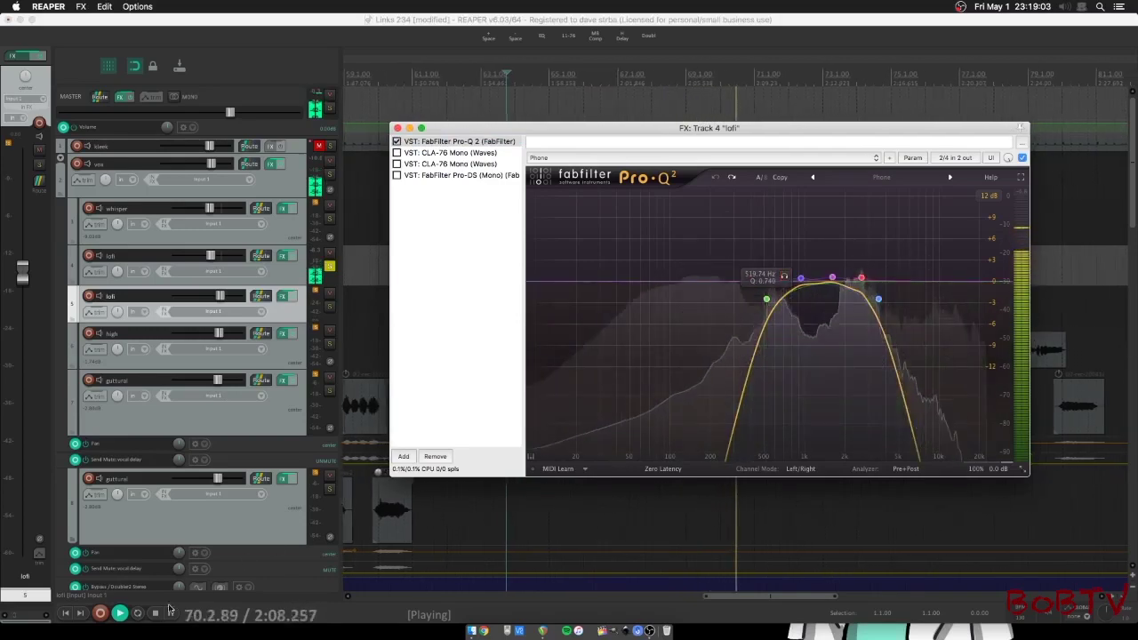
pyautogui.click(537, 55)
pyautogui.press('space')
# Enable the first lofi track's two CLA-76 compressors and examine their settings
pyautogui.moveTo(537, 135); pyautogui.dragTo(546, 113)
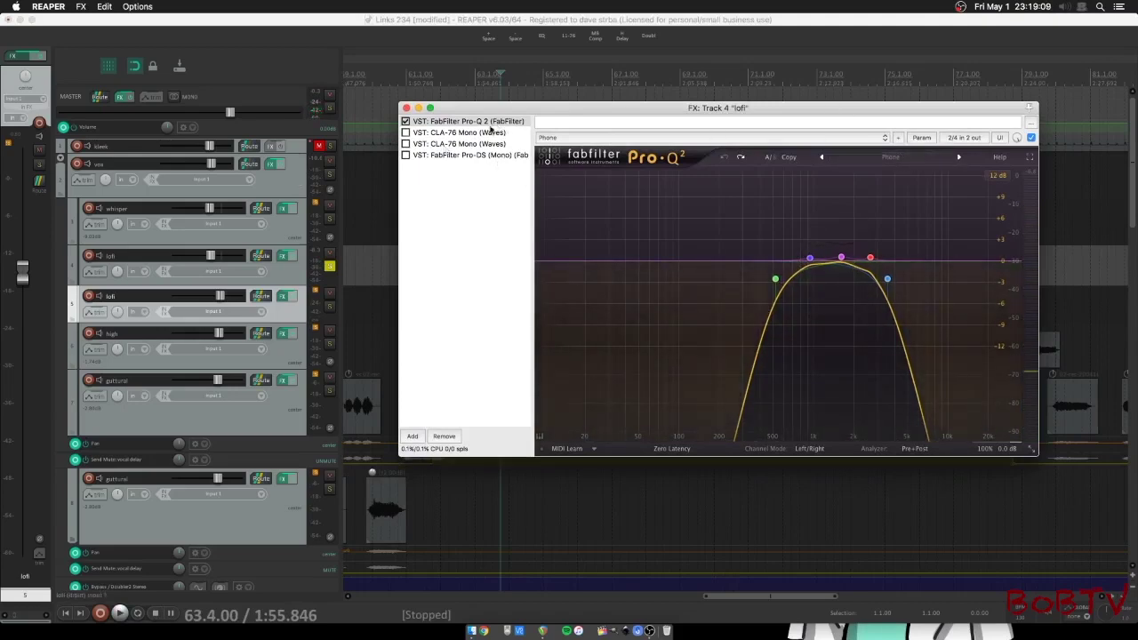
pyautogui.click(449, 133)
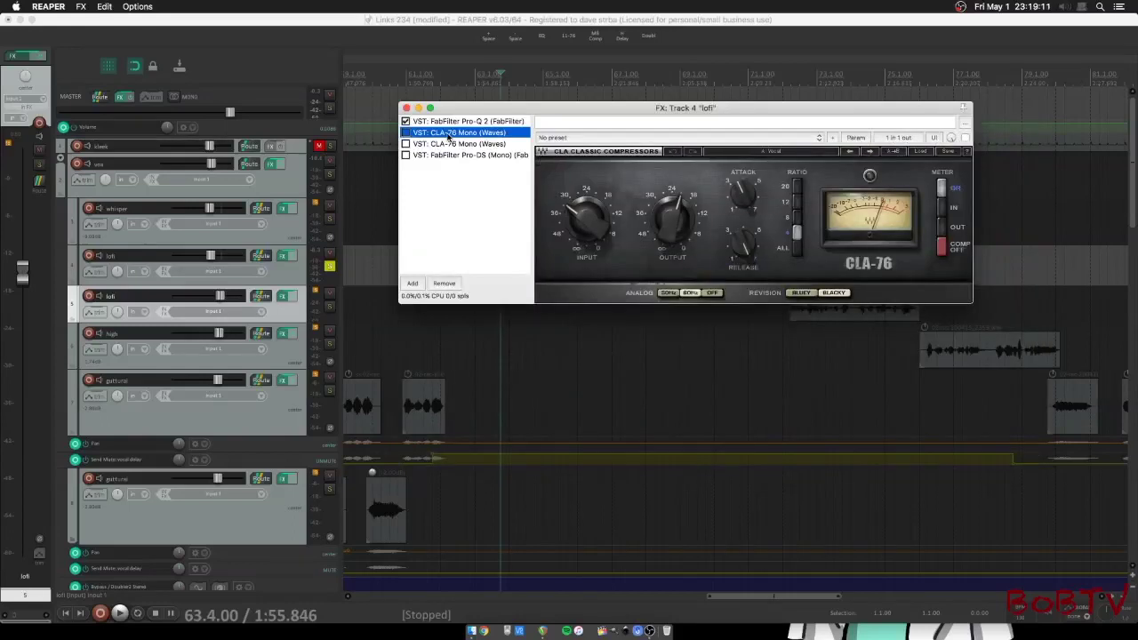
pyautogui.click(454, 144)
pyautogui.click(425, 133)
pyautogui.click(460, 144)
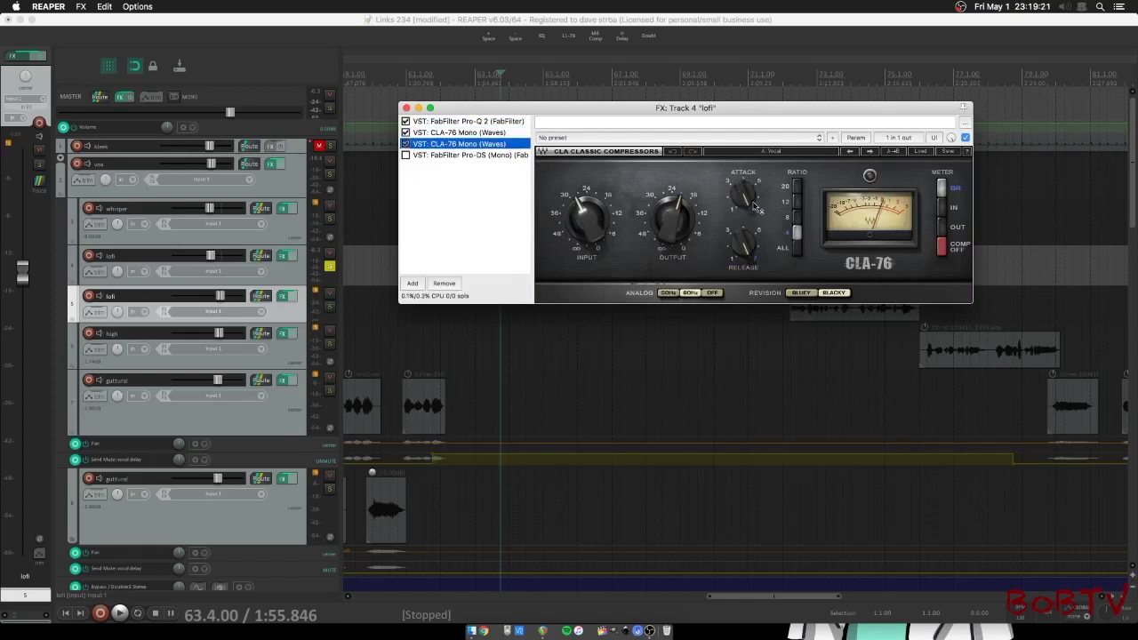
# Enable the first lofi track's FabFilter Pro-DS de-esser and watch it while playing the vocal
pyautogui.click(507, 155)
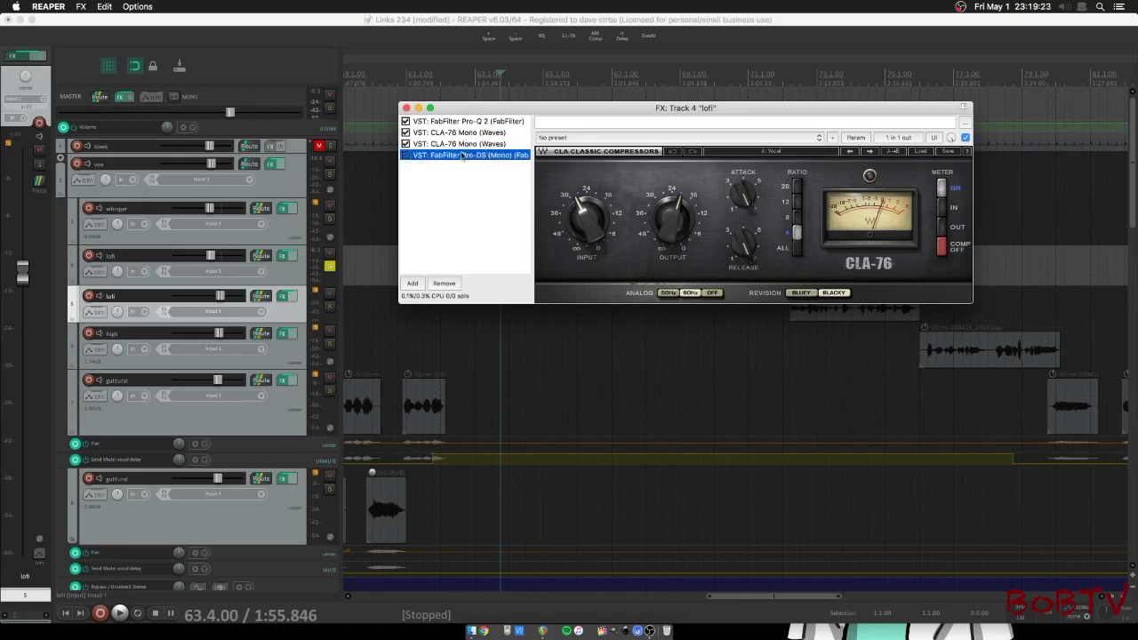
pyautogui.click(406, 155)
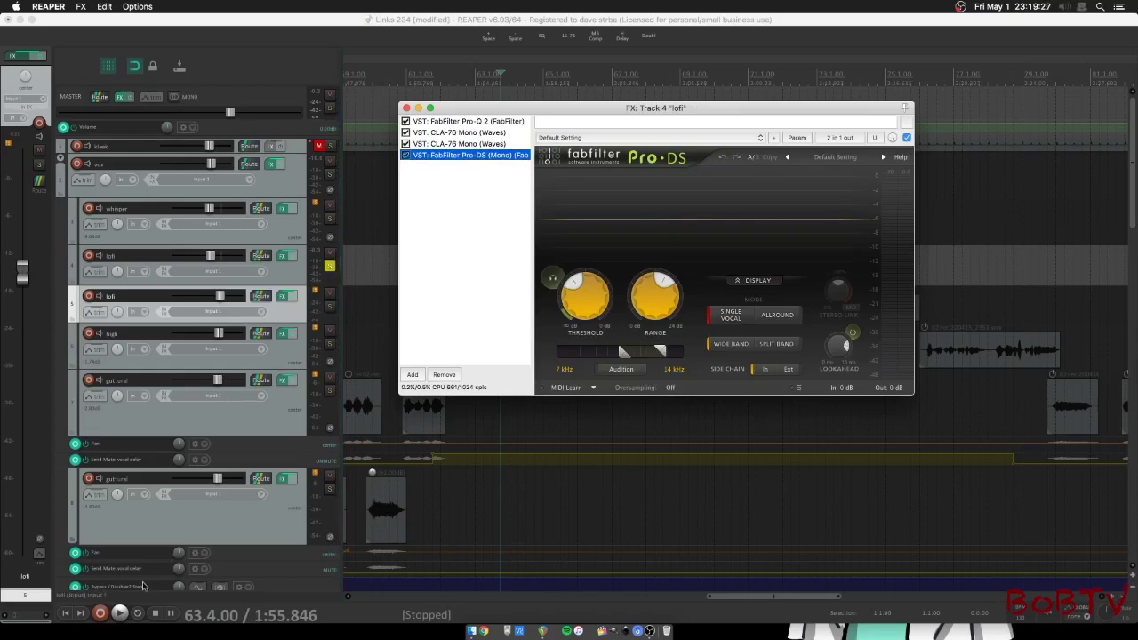
pyautogui.click(119, 614)
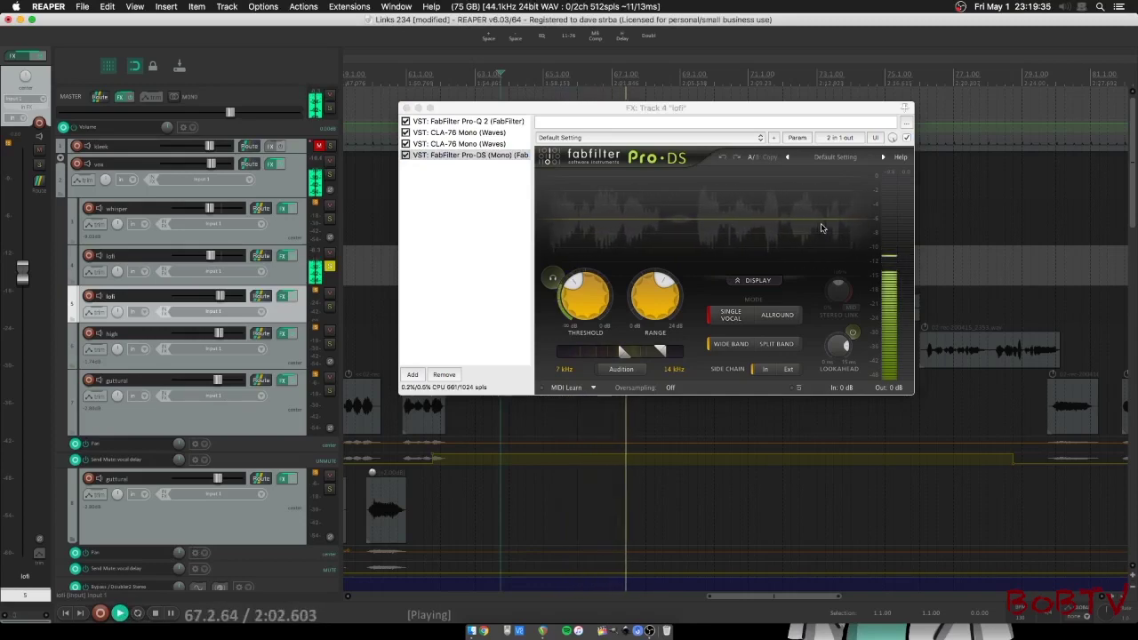
pyautogui.press('space')
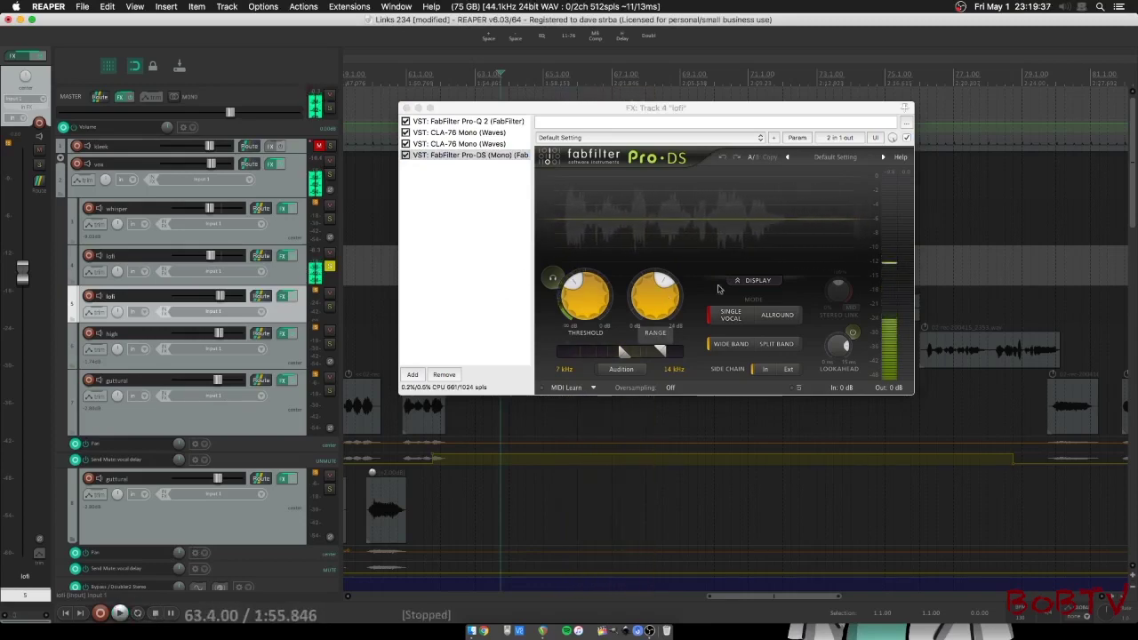
# Close the first lofi track's effects chain and check its routing, including the send to the verb track
pyautogui.press('Escape')
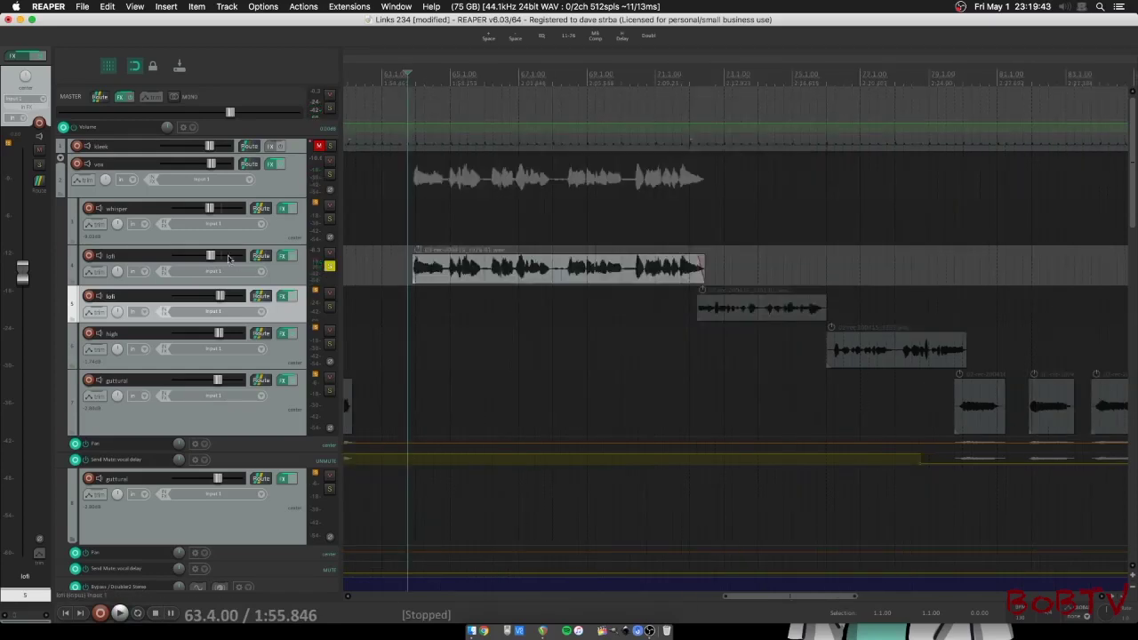
pyautogui.click(261, 256)
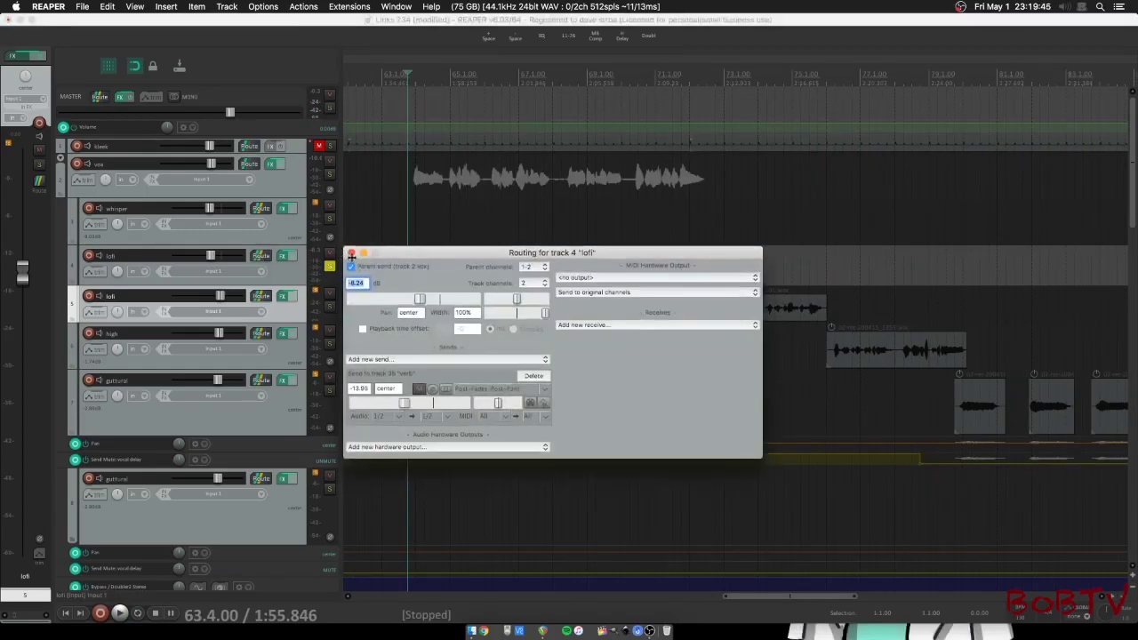
pyautogui.click(352, 253)
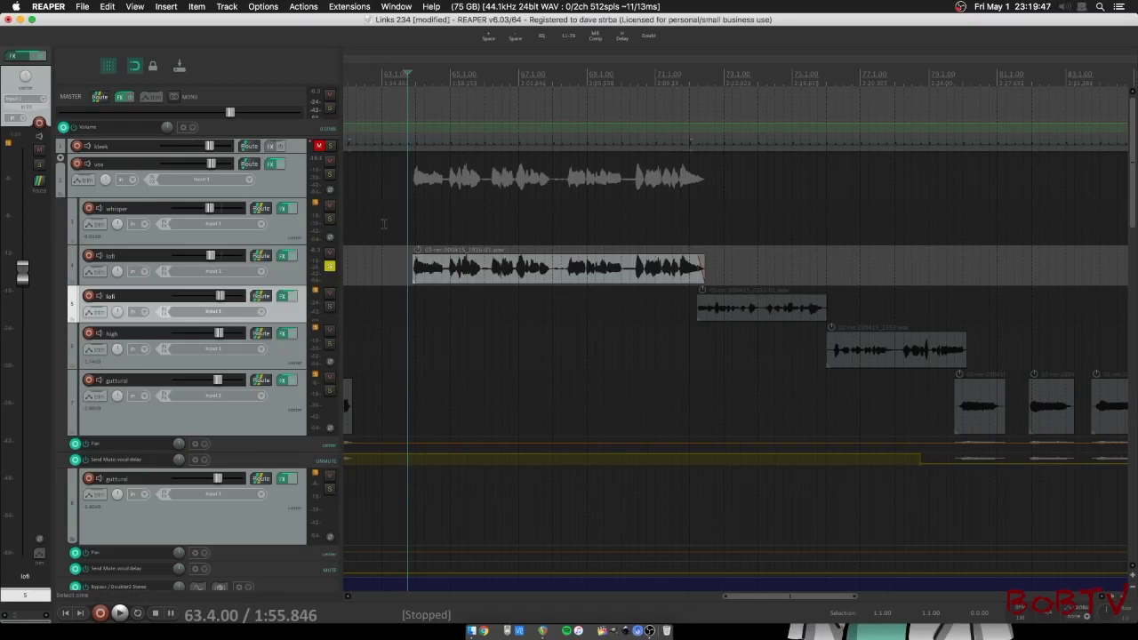
# Solo the second lofi and high tracks, play from 70.3.00, and take the first lofi track out of solo
pyautogui.click(331, 345)
pyautogui.click(635, 305)
pyautogui.press('space')
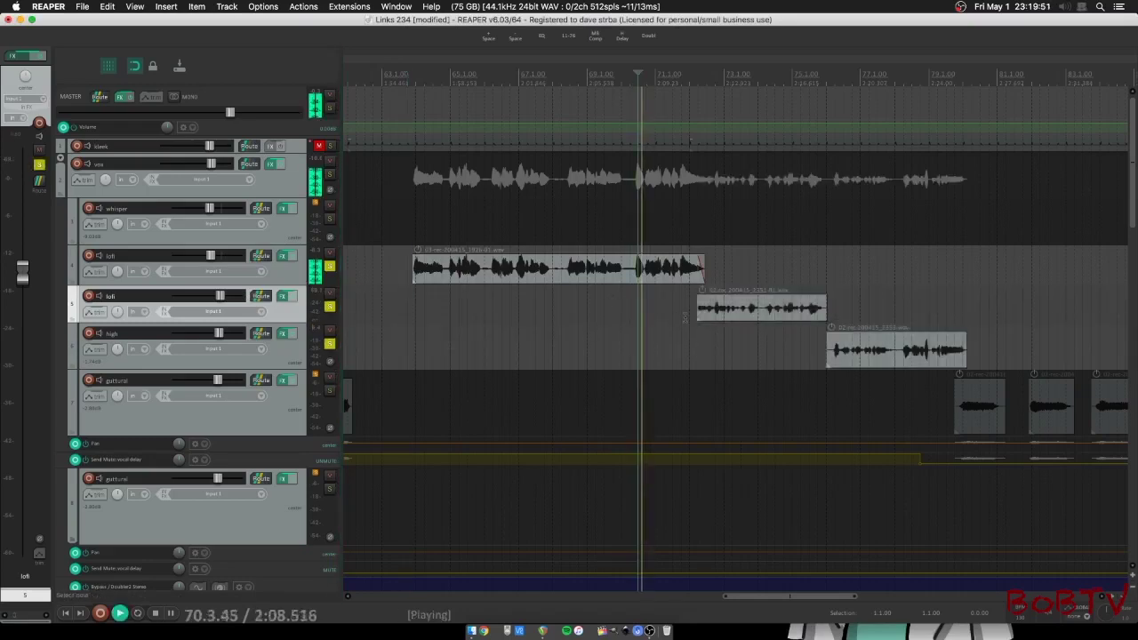
pyautogui.moveTo(797, 597); pyautogui.dragTo(817, 602)
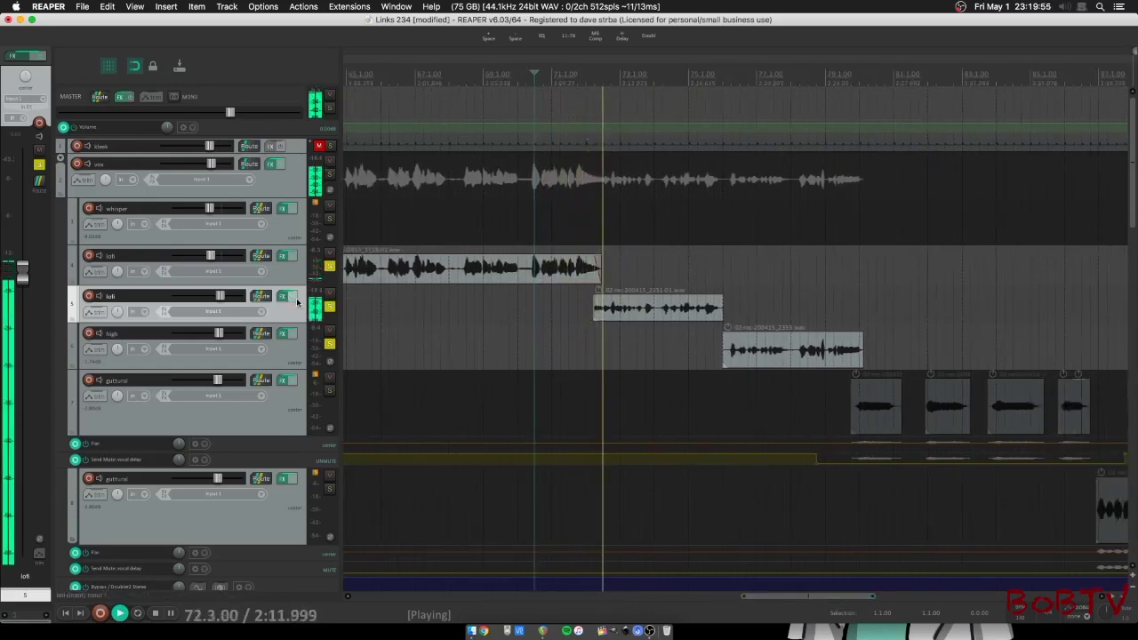
pyautogui.click(330, 267)
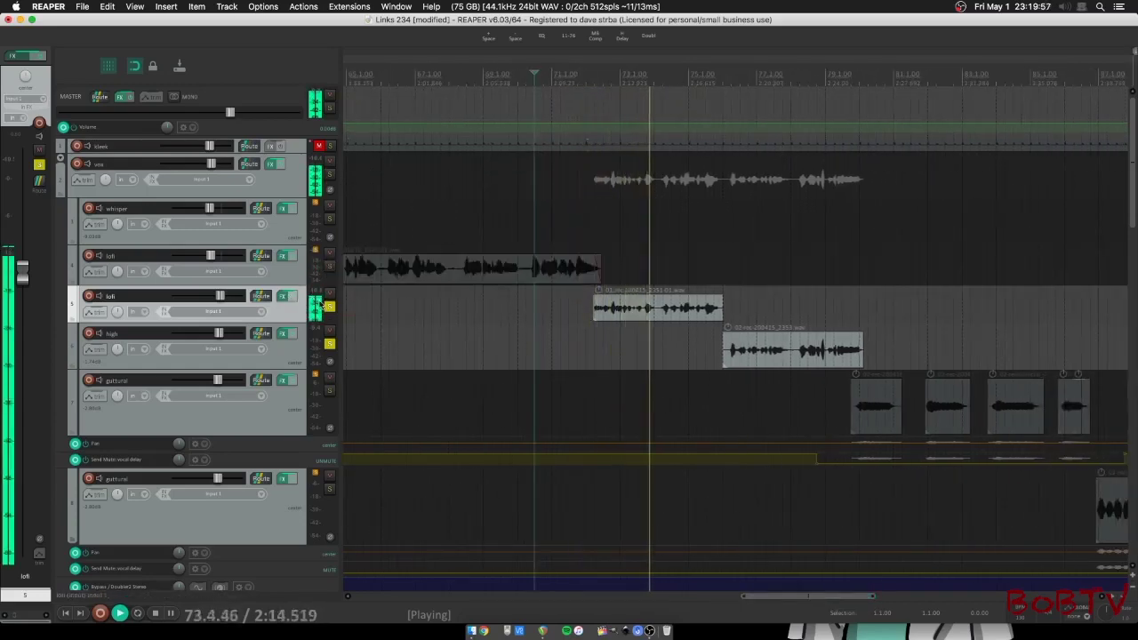
pyautogui.press('space')
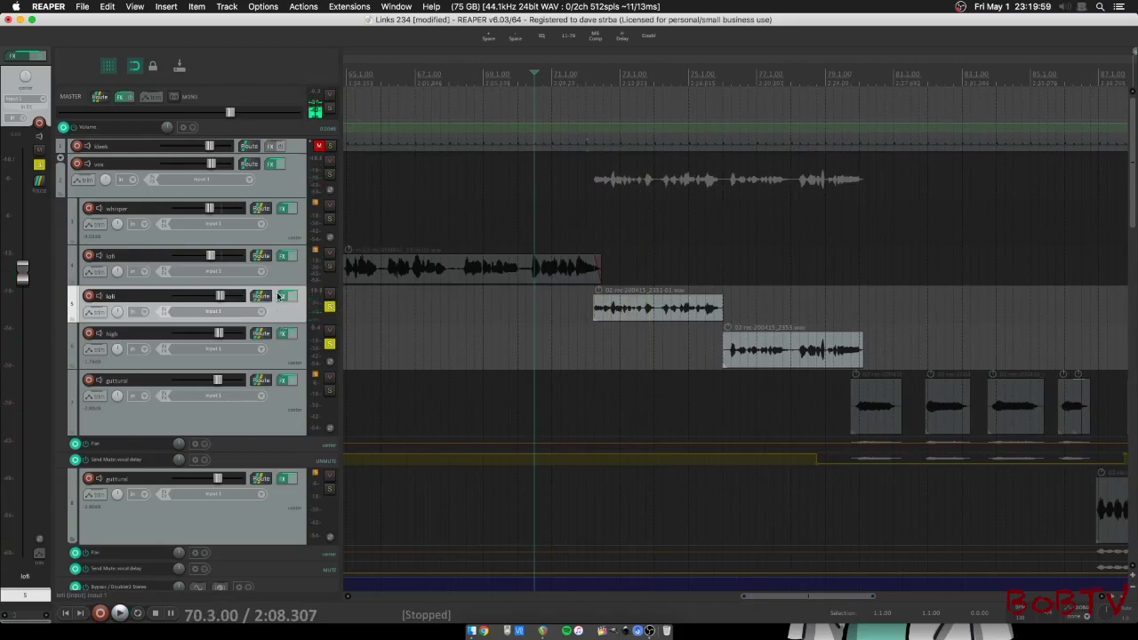
# Open the second lofi track's effects chain and examine its Pro-Q 2, two CLA-76 compressors and Pro-DS de-esser
pyautogui.click(281, 296)
pyautogui.moveTo(298, 45); pyautogui.dragTo(749, 132)
pyautogui.click(543, 145)
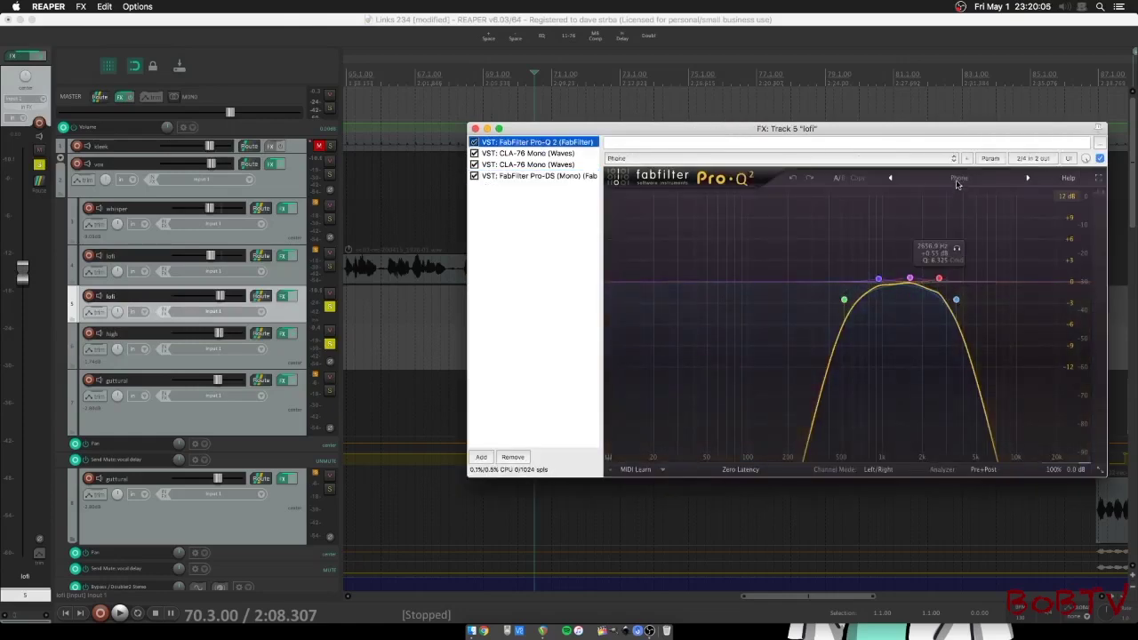
pyautogui.click(520, 154)
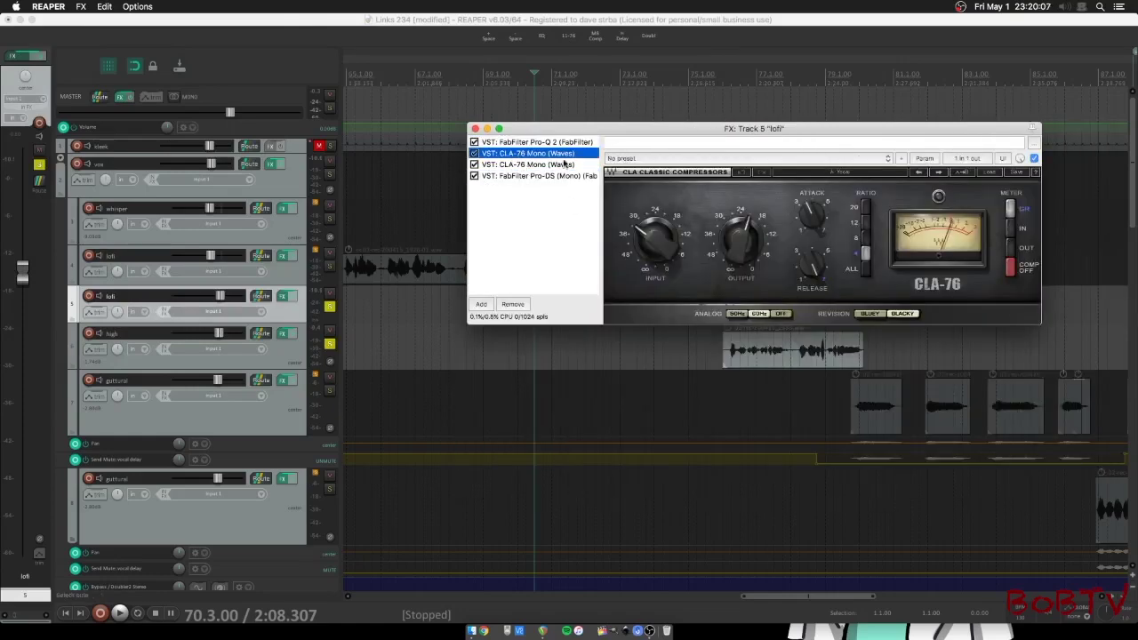
pyautogui.click(538, 167)
pyautogui.click(538, 154)
pyautogui.click(539, 168)
pyautogui.click(538, 175)
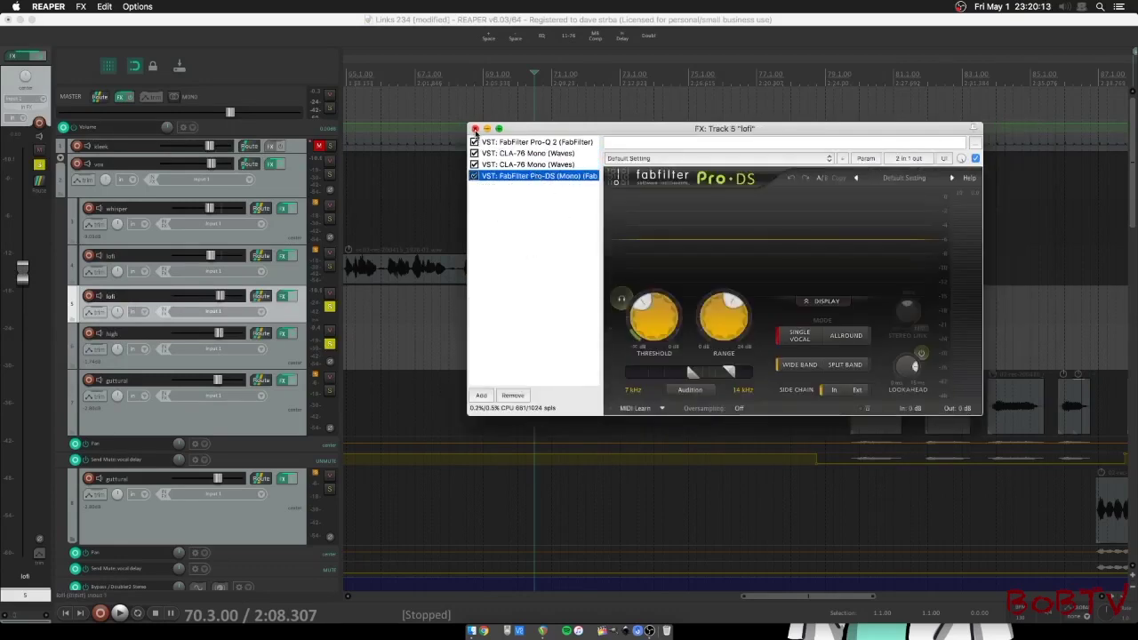
# Close the second lofi track's effects chain and open the vox folder's chain to examine FabFilter Saturn
pyautogui.click(475, 128)
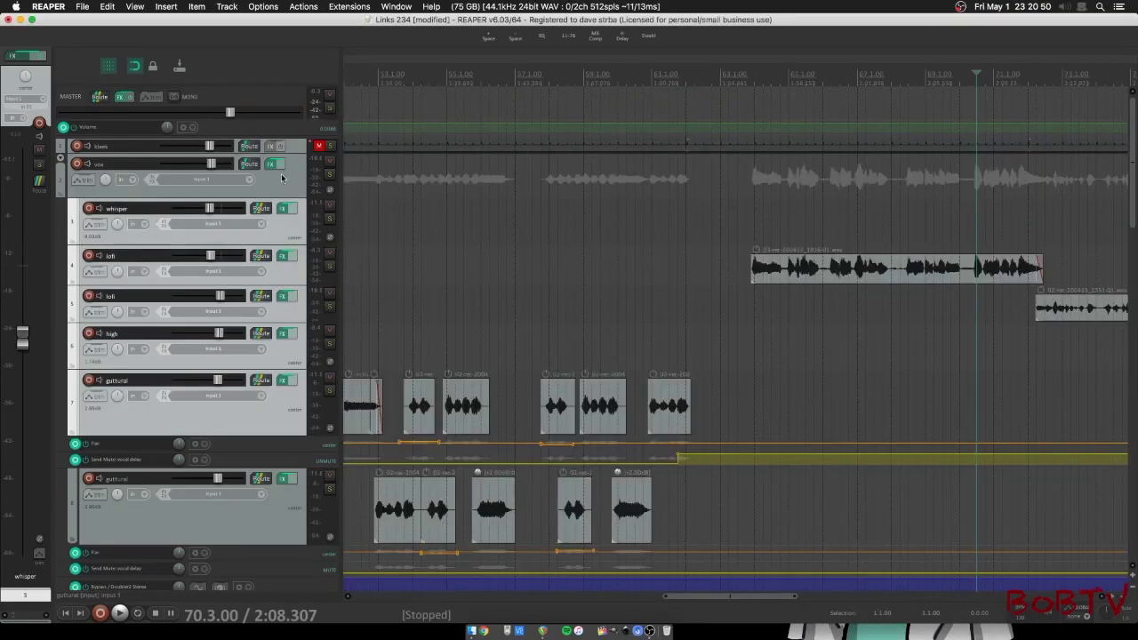
pyautogui.click(282, 177)
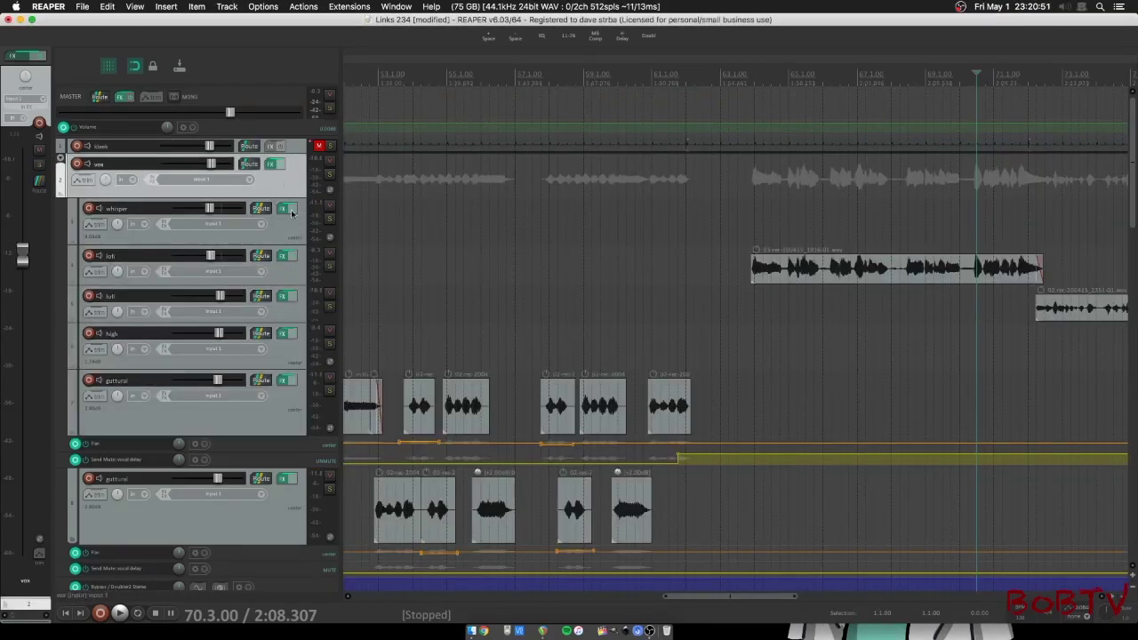
pyautogui.click(273, 165)
pyautogui.moveTo(537, 133); pyautogui.dragTo(537, 164)
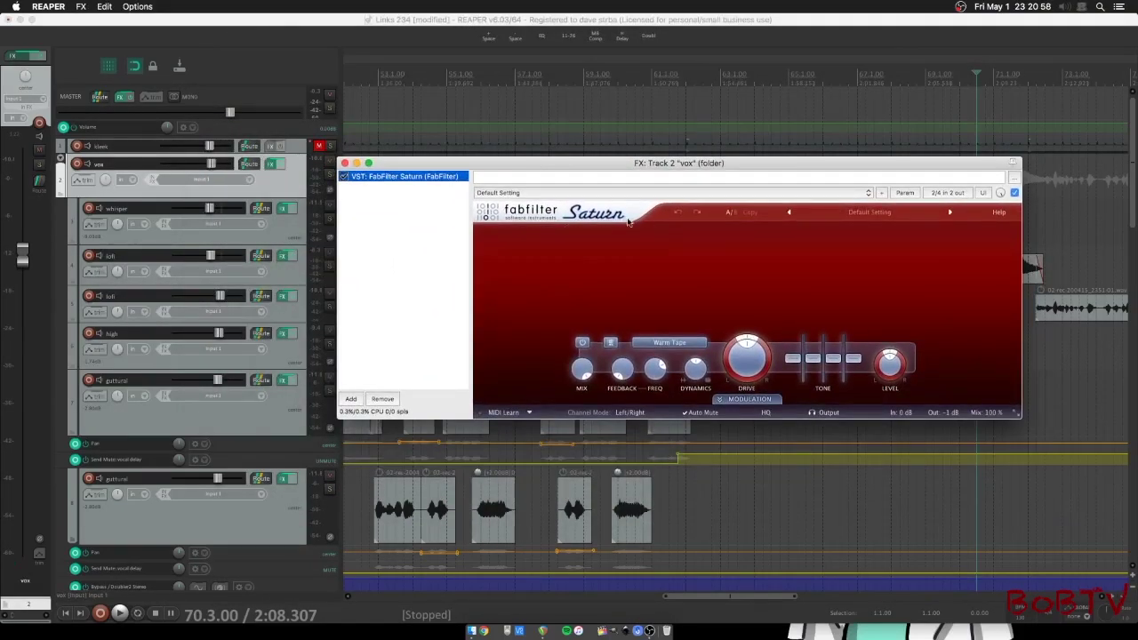
pyautogui.moveTo(674, 172)
pyautogui.mouseDown()
pyautogui.moveTo(683, 160)
pyautogui.moveTo(688, 169)
pyautogui.mouseUp()
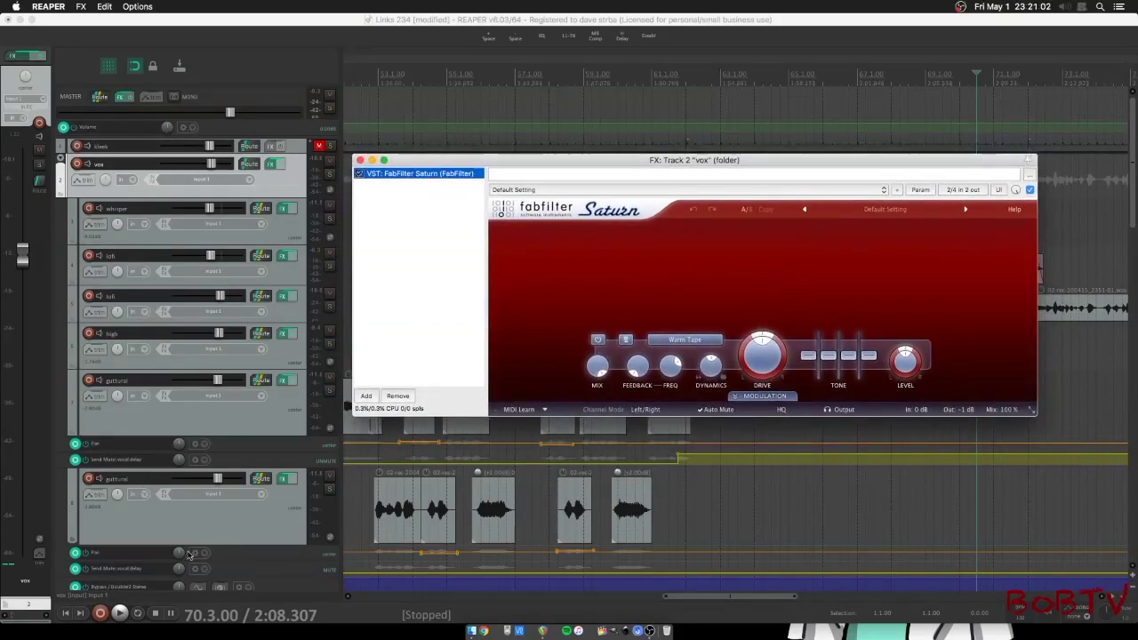
pyautogui.moveTo(423, 156); pyautogui.dragTo(416, 133)
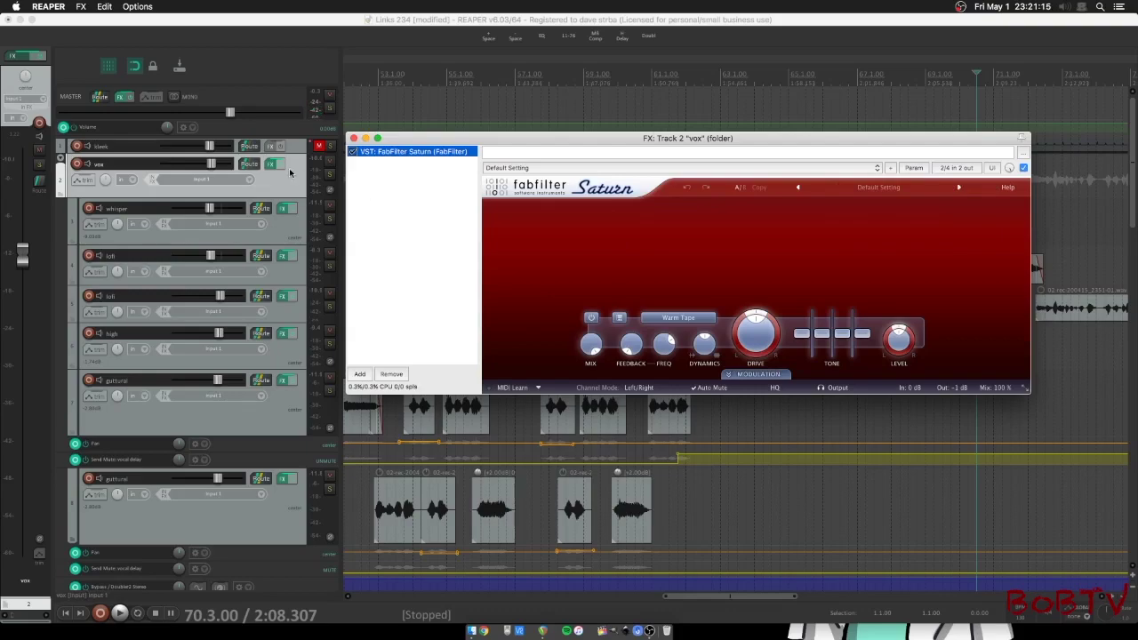
# Bypass Saturn on the vox folder, play from 75.4.00, and solo the vox folder
pyautogui.moveTo(444, 142); pyautogui.dragTo(472, 300)
pyautogui.moveTo(741, 597); pyautogui.dragTo(799, 600)
pyautogui.moveTo(740, 298); pyautogui.dragTo(702, 23)
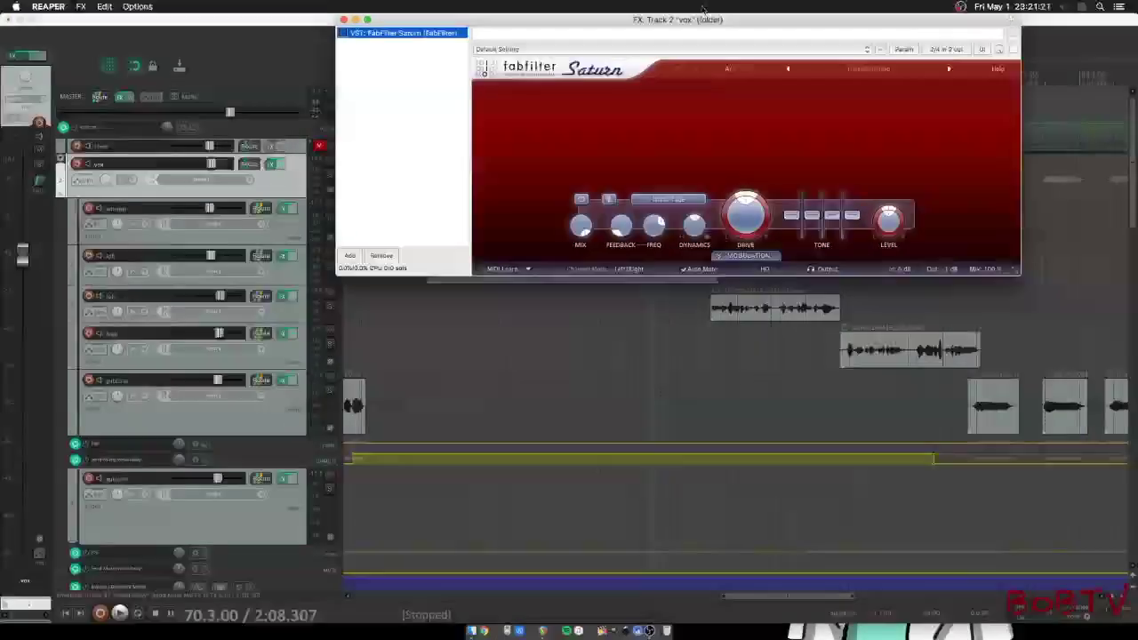
pyautogui.click(821, 376)
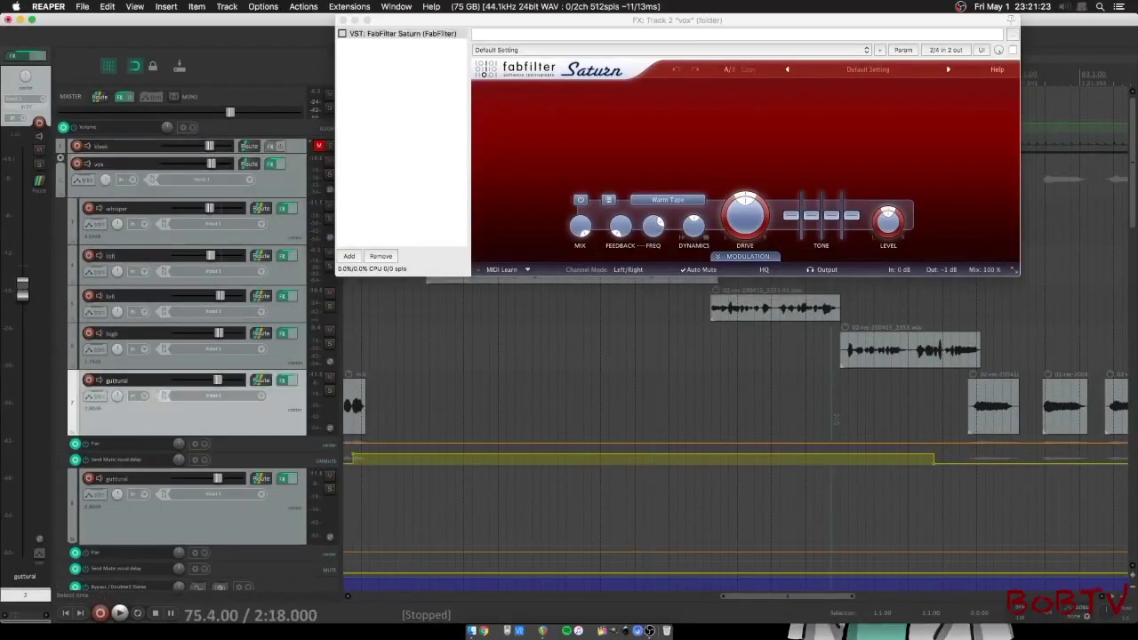
pyautogui.press('space')
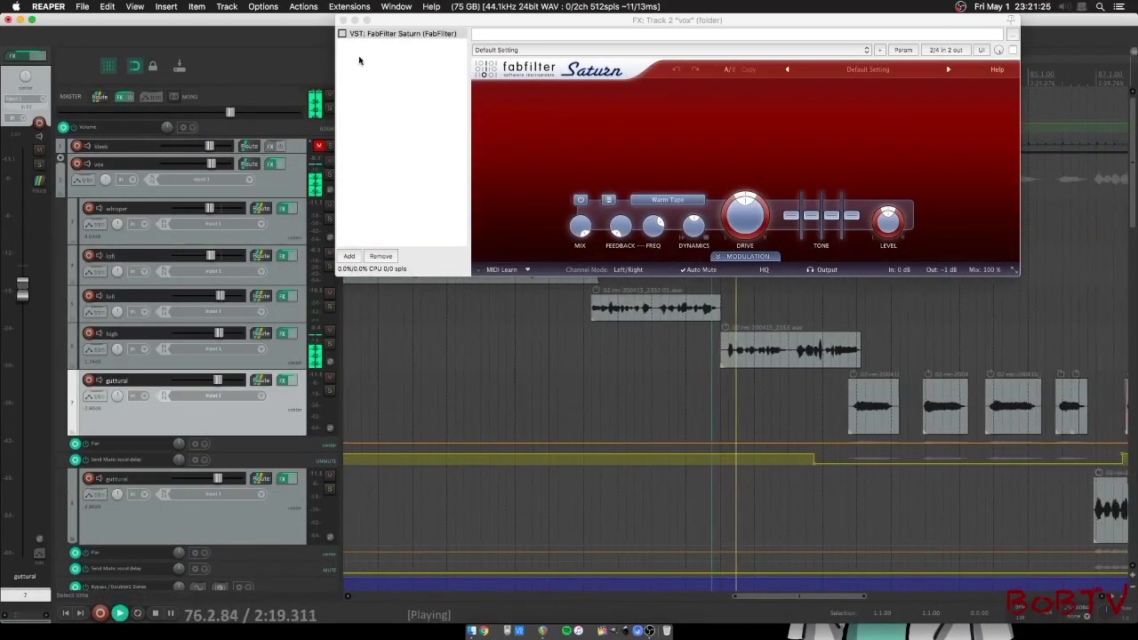
pyautogui.press('space')
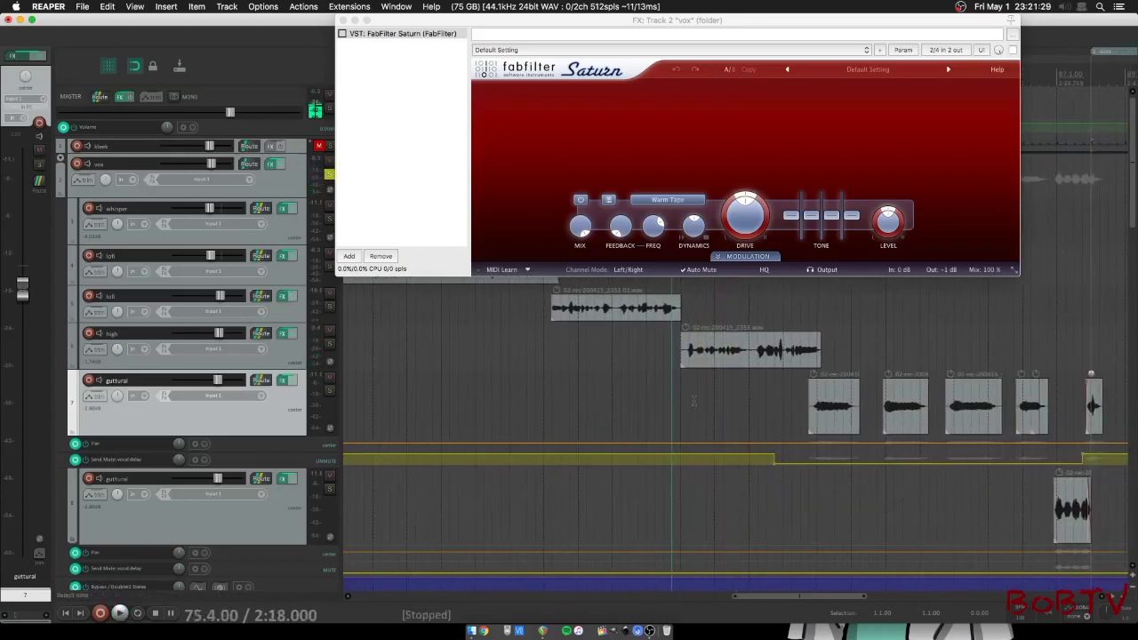
# Play the vocals from 76.1.00 while switching Saturn on and off to compare the sound, and leave Saturn enabled
pyautogui.press('space')
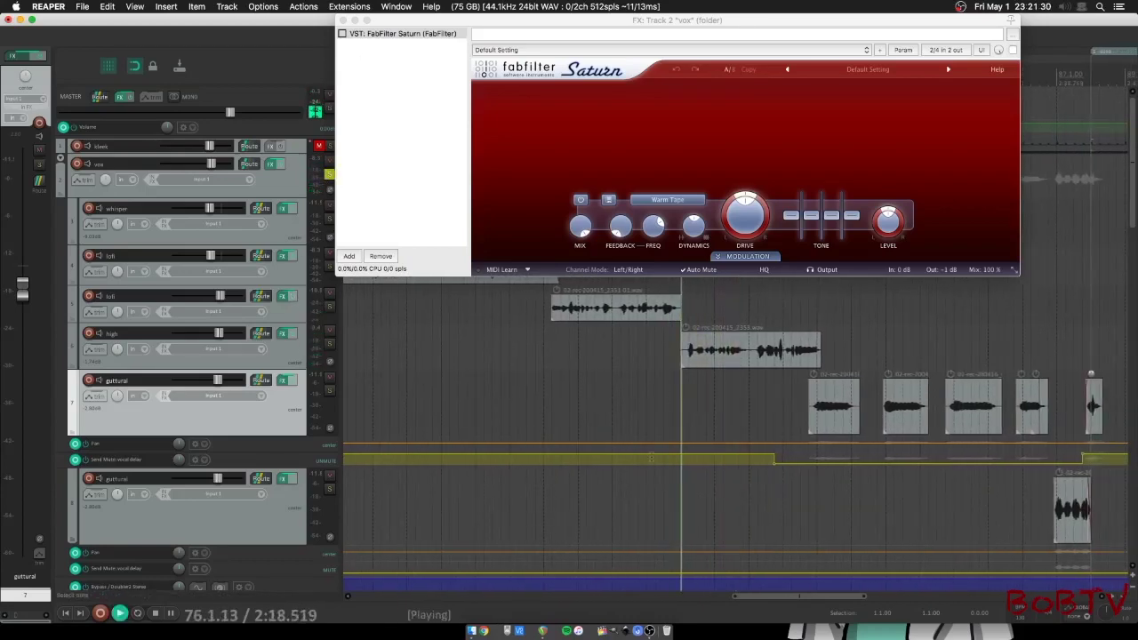
pyautogui.click(344, 34)
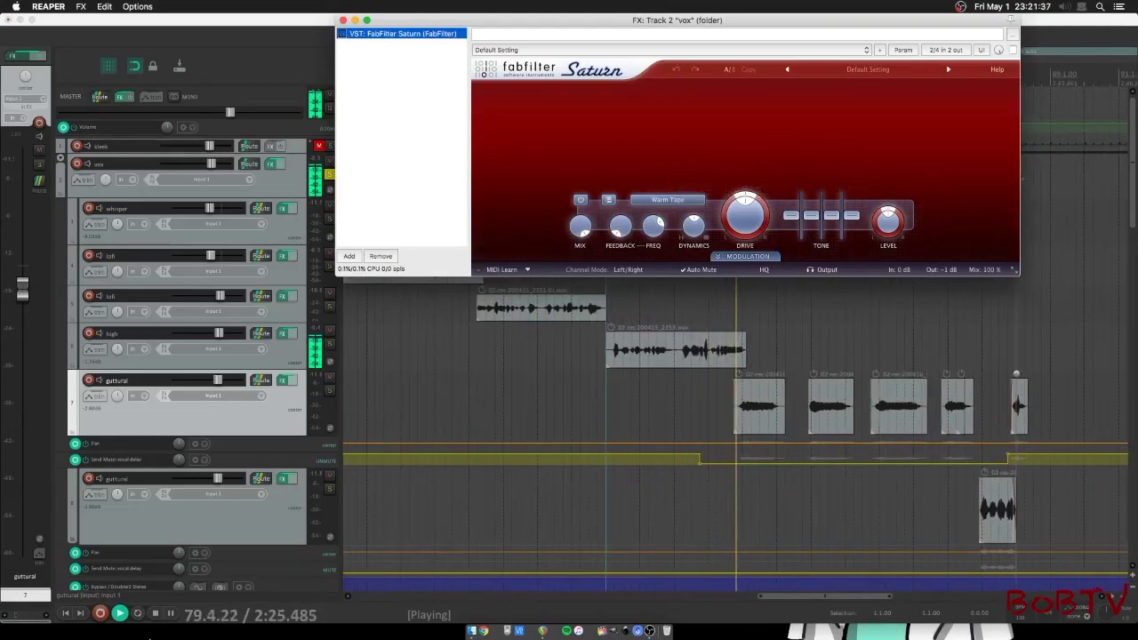
pyautogui.click(155, 614)
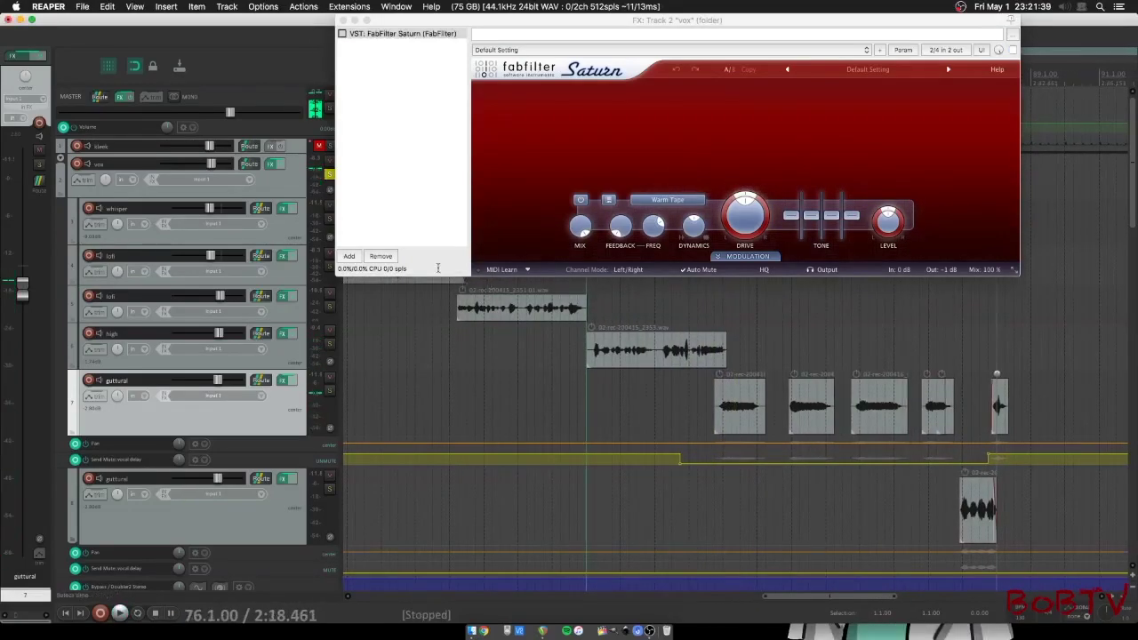
pyautogui.moveTo(699, 23); pyautogui.dragTo(700, 62)
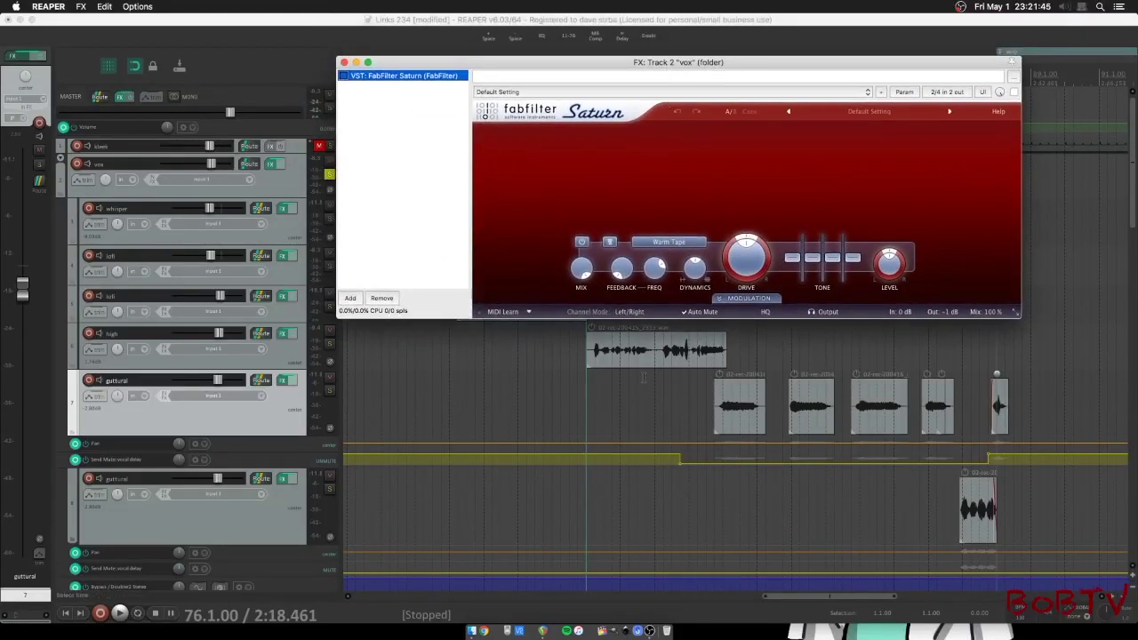
pyautogui.click(120, 614)
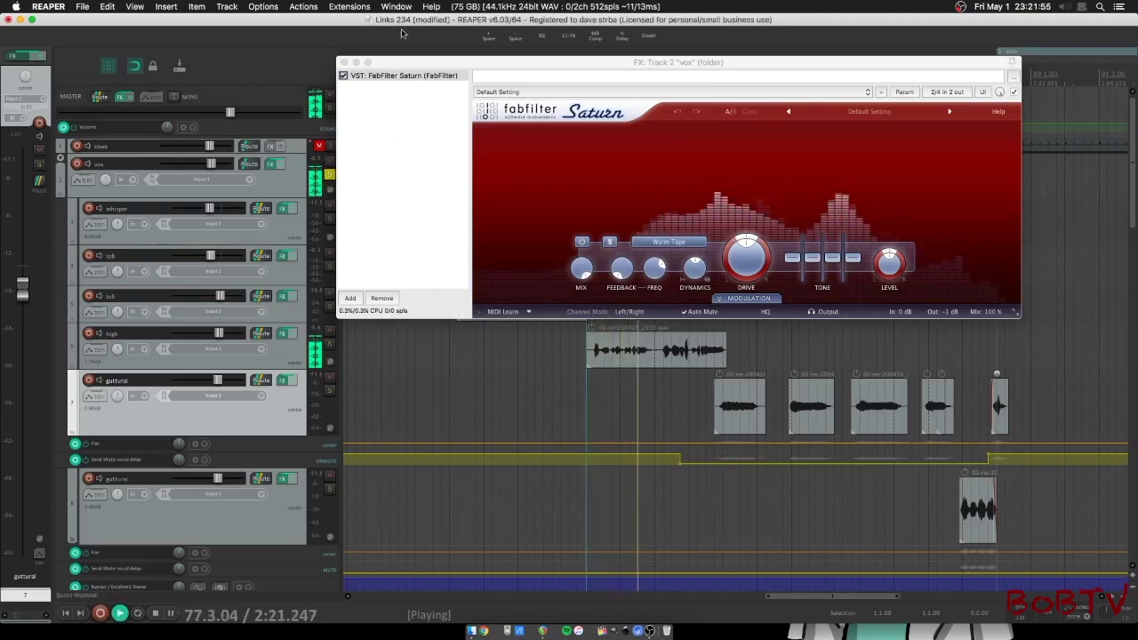
pyautogui.click(402, 76)
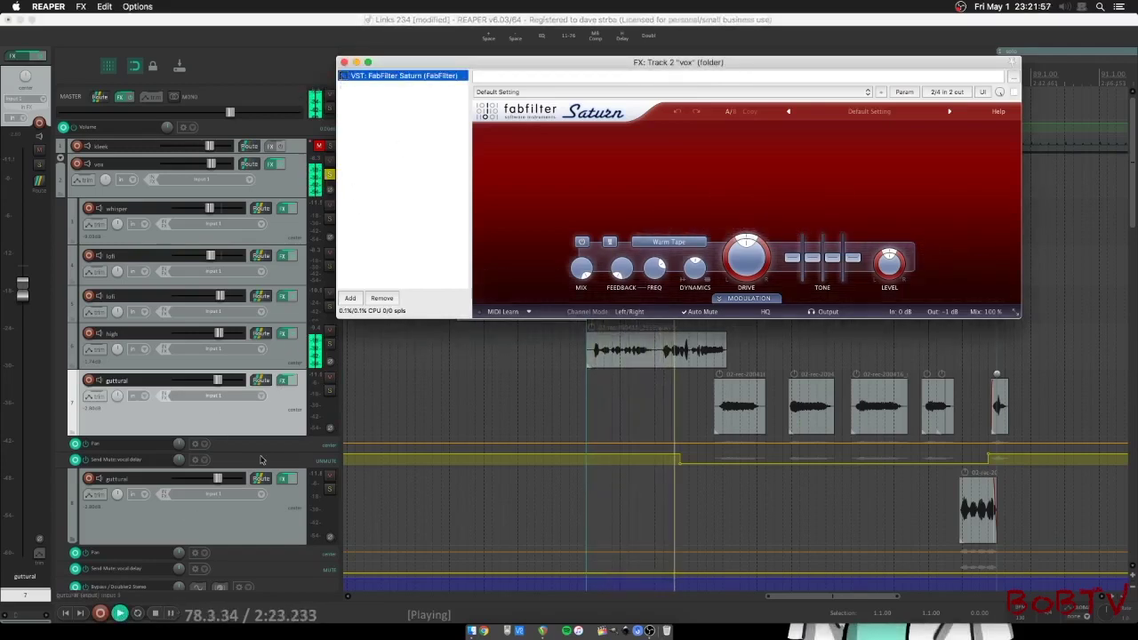
pyautogui.click(157, 614)
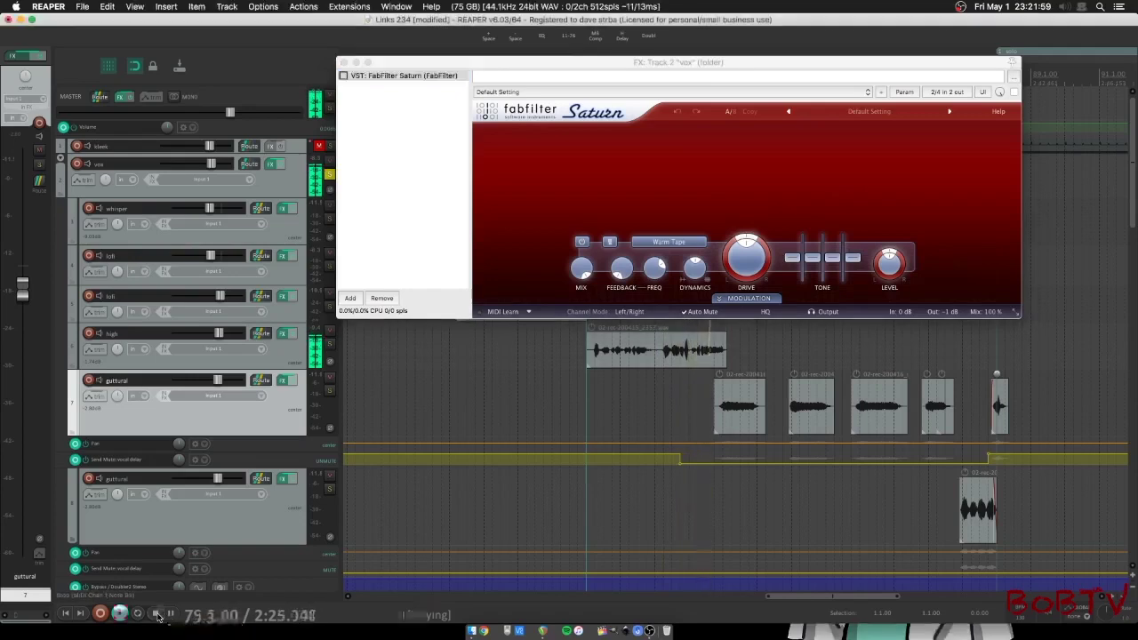
pyautogui.click(344, 77)
# Examine Saturn's Warm Tape settings on the vox folder and close its effects chain
pyautogui.moveTo(581, 65); pyautogui.dragTo(542, 71)
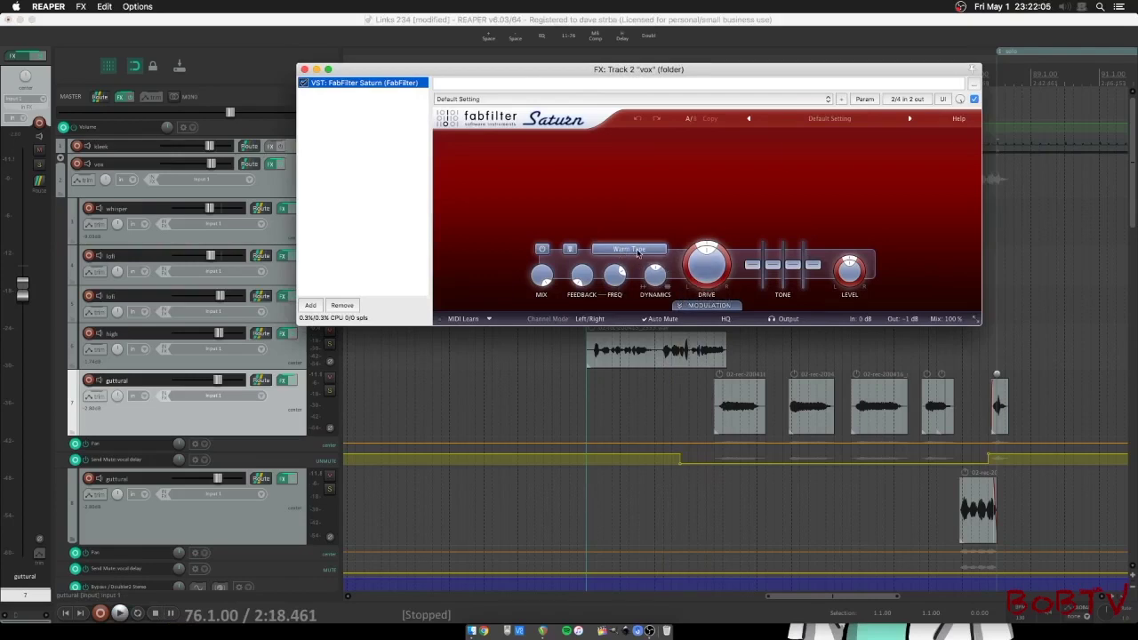
pyautogui.click(303, 69)
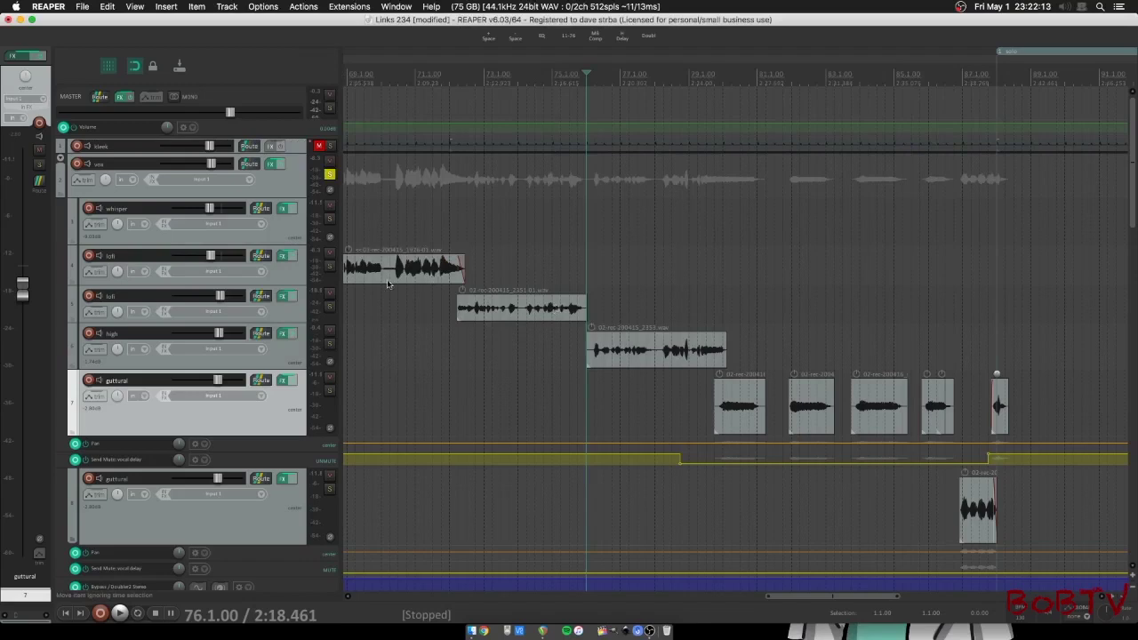
pyautogui.click(291, 178)
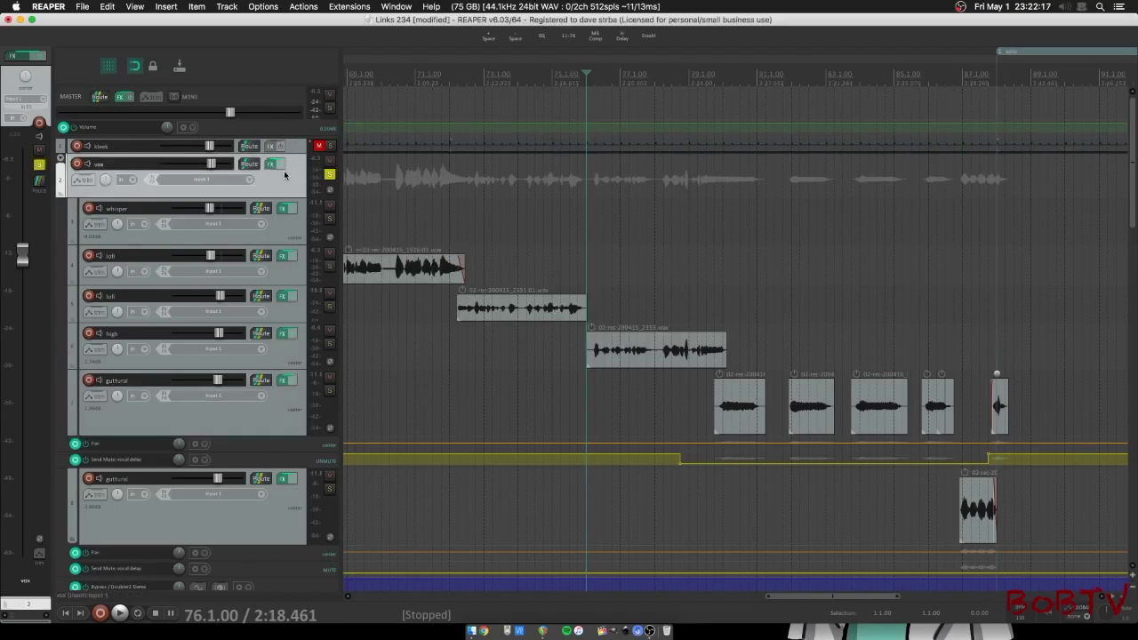
pyautogui.click(282, 168)
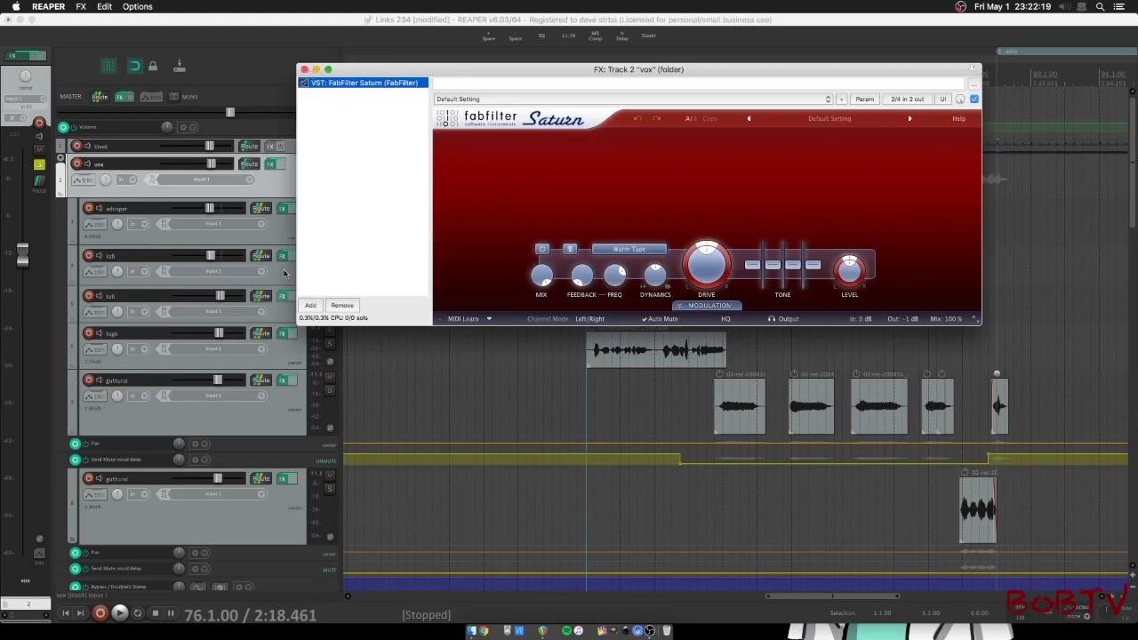
pyautogui.click(304, 69)
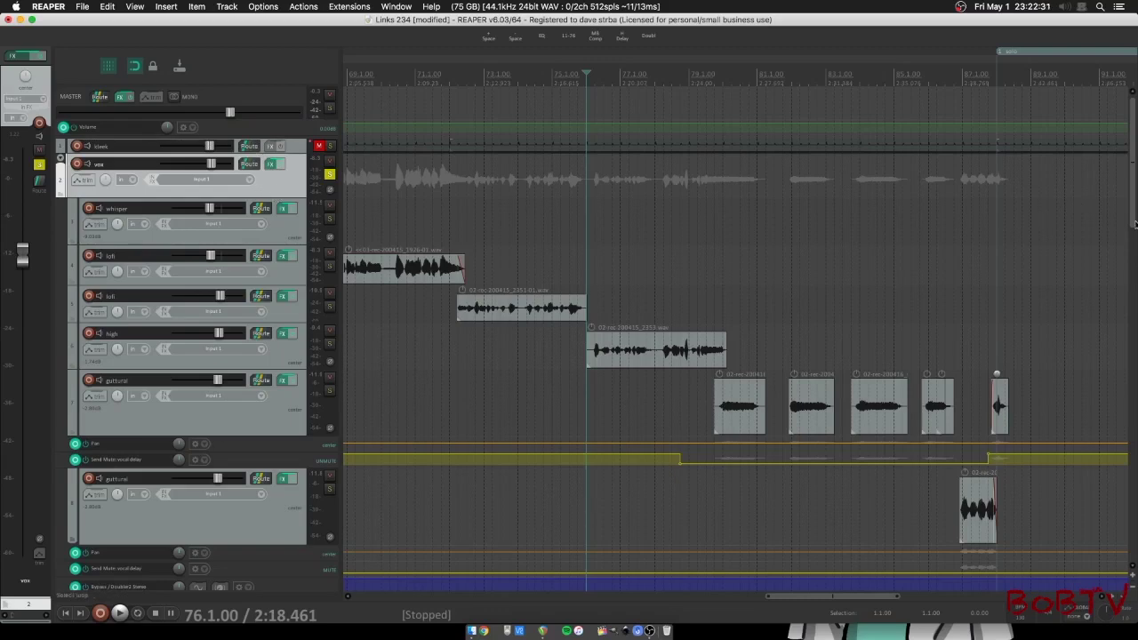
# Place the edit cursor at 87.4.00, just before the first guttural track's clip at the solo marker
pyautogui.scroll(-5, 798, 245)
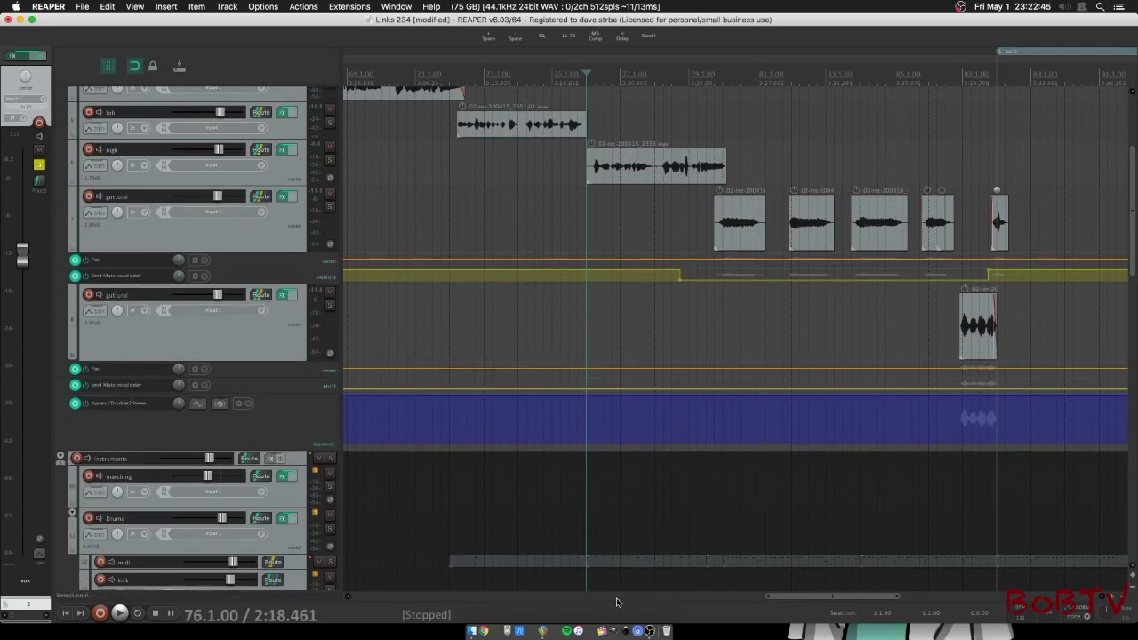
pyautogui.moveTo(800, 597); pyautogui.dragTo(850, 597)
pyautogui.scroll(10, 707, 259)
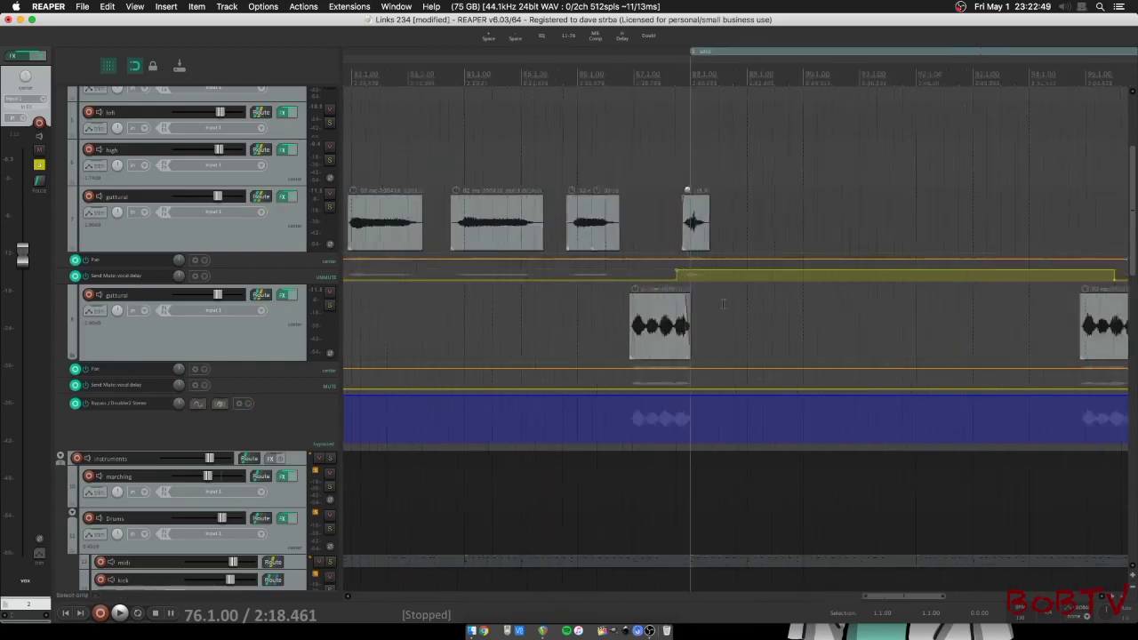
pyautogui.click(448, 179)
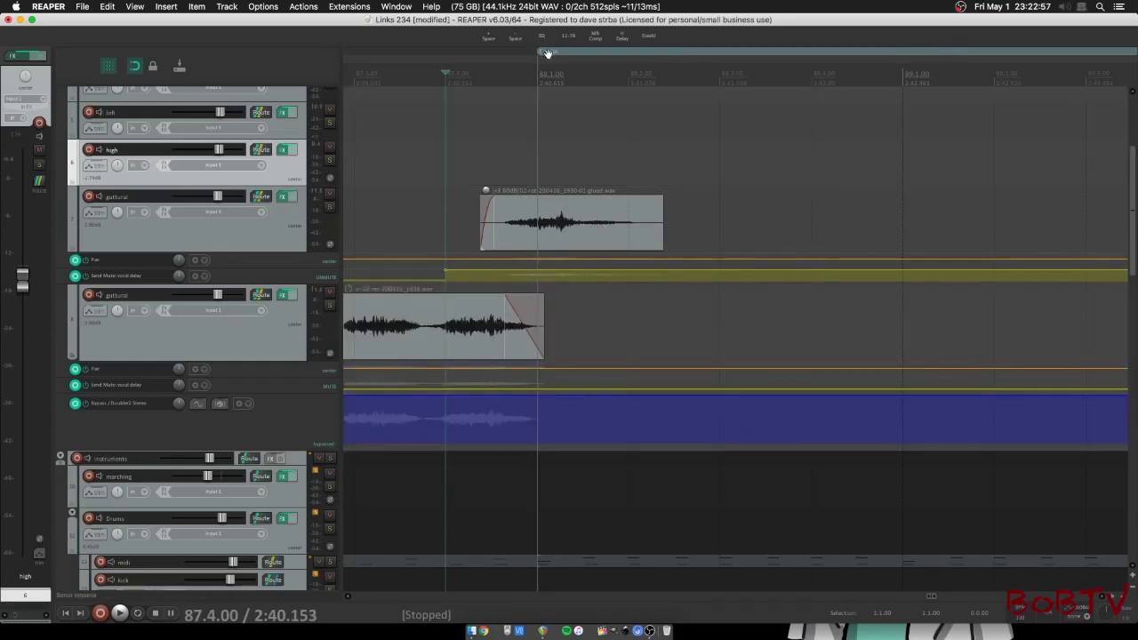
pyautogui.scroll(5, 304, 415)
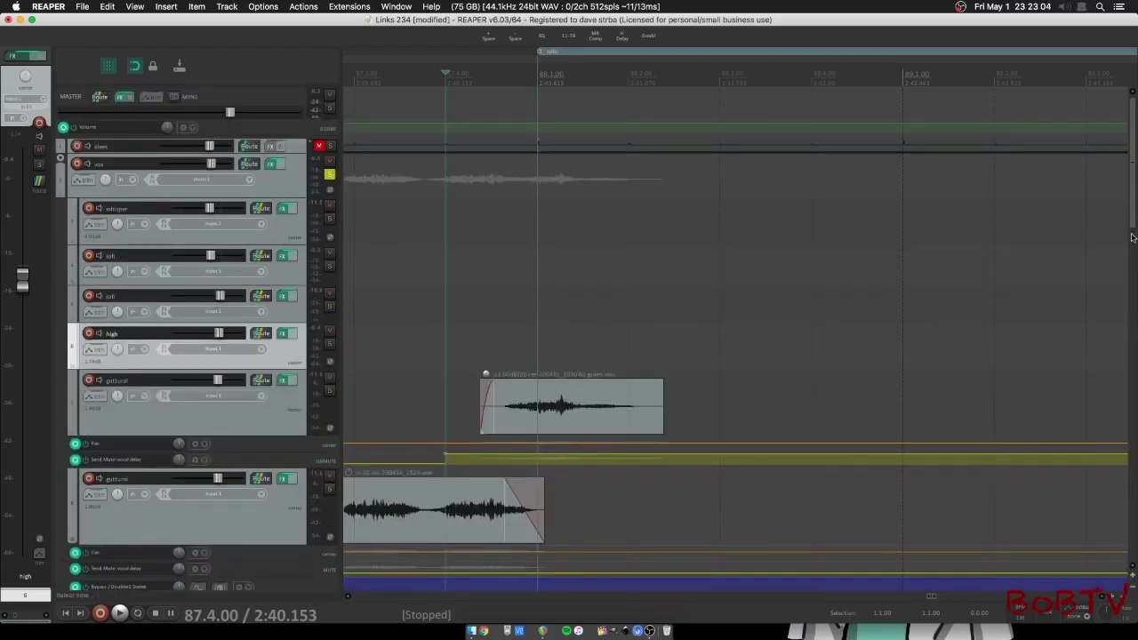
# Solo the first guttural track, play it from 87.4.00, and take it out of solo
pyautogui.click(329, 392)
pyautogui.press('space')
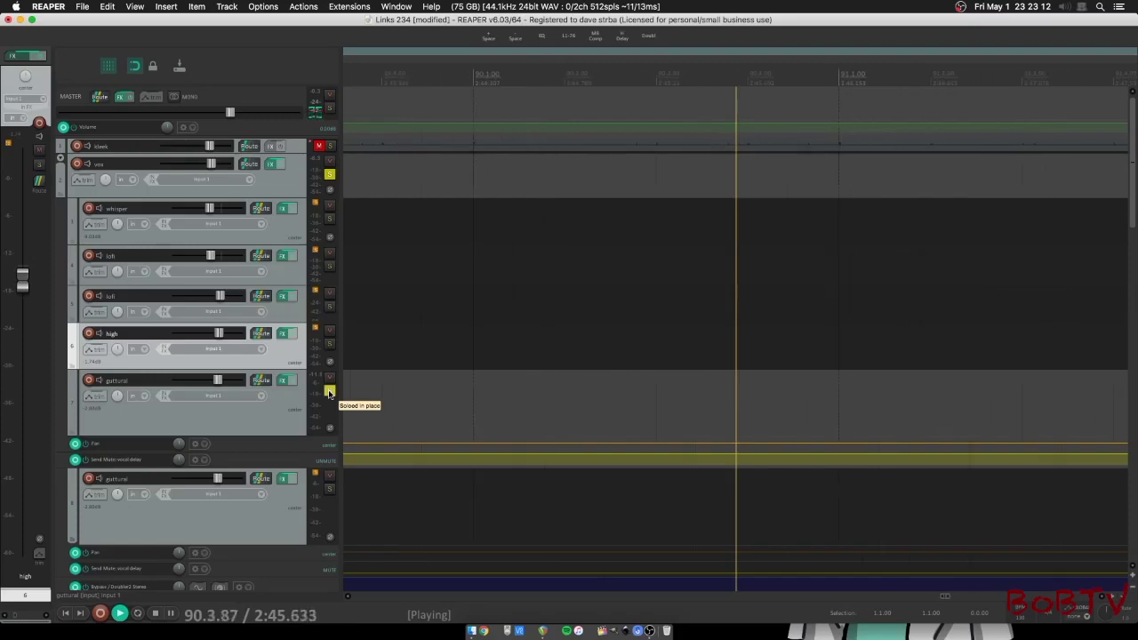
pyautogui.press('space')
pyautogui.click(329, 392)
pyautogui.press('space')
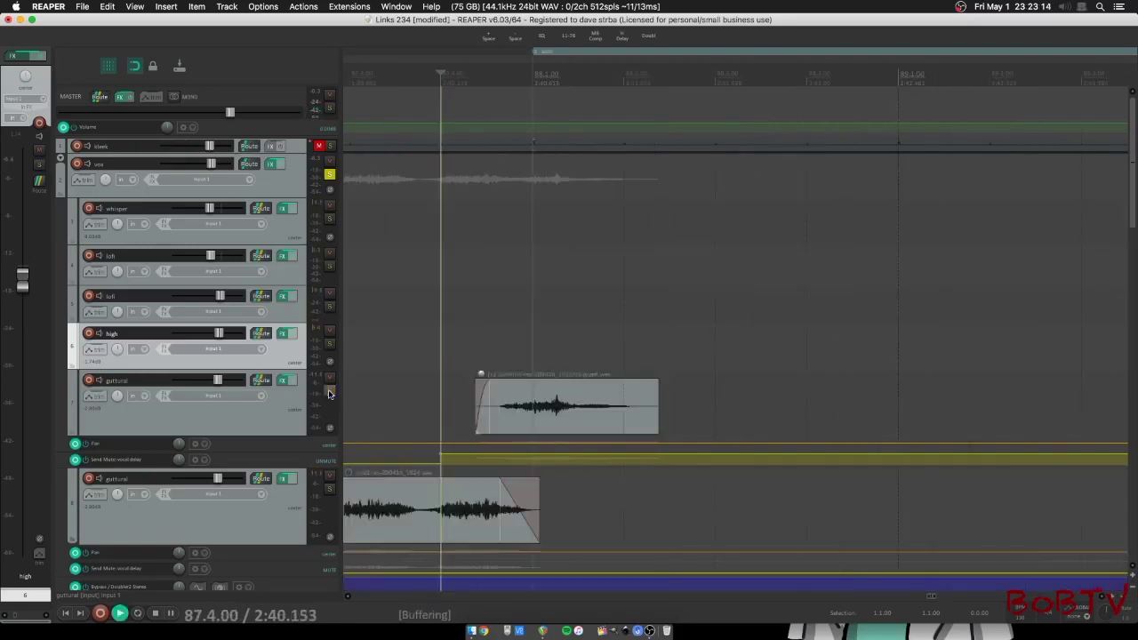
pyautogui.press('space')
# Check the first guttural track's routing, including its sends to the verb and vocal delay tracks
pyautogui.scroll(-3, 1133, 218)
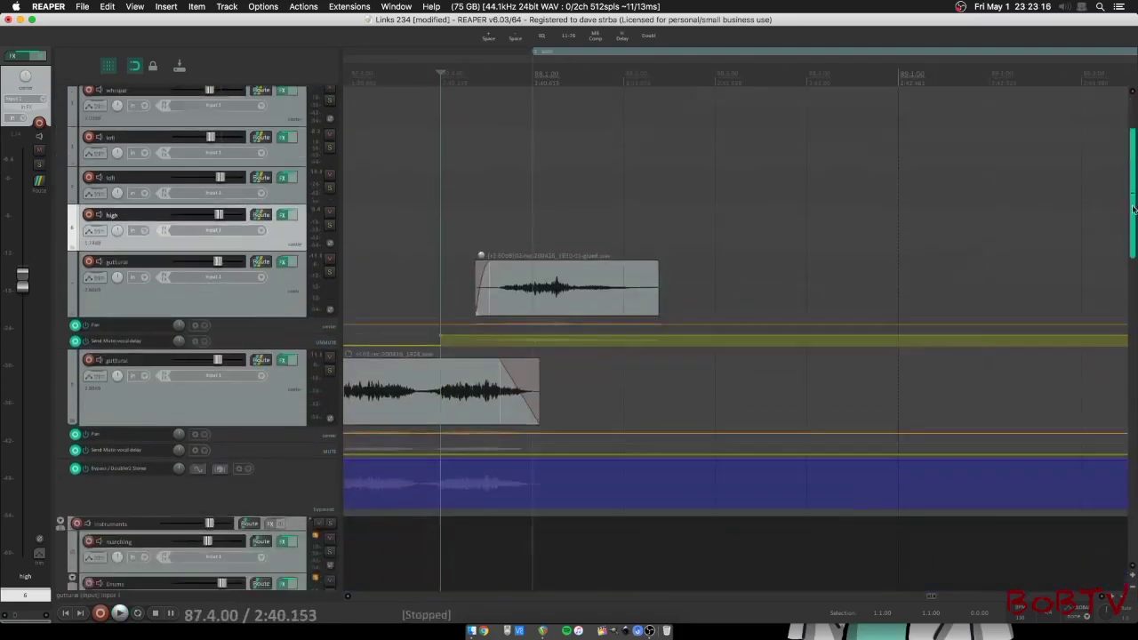
pyautogui.click(260, 237)
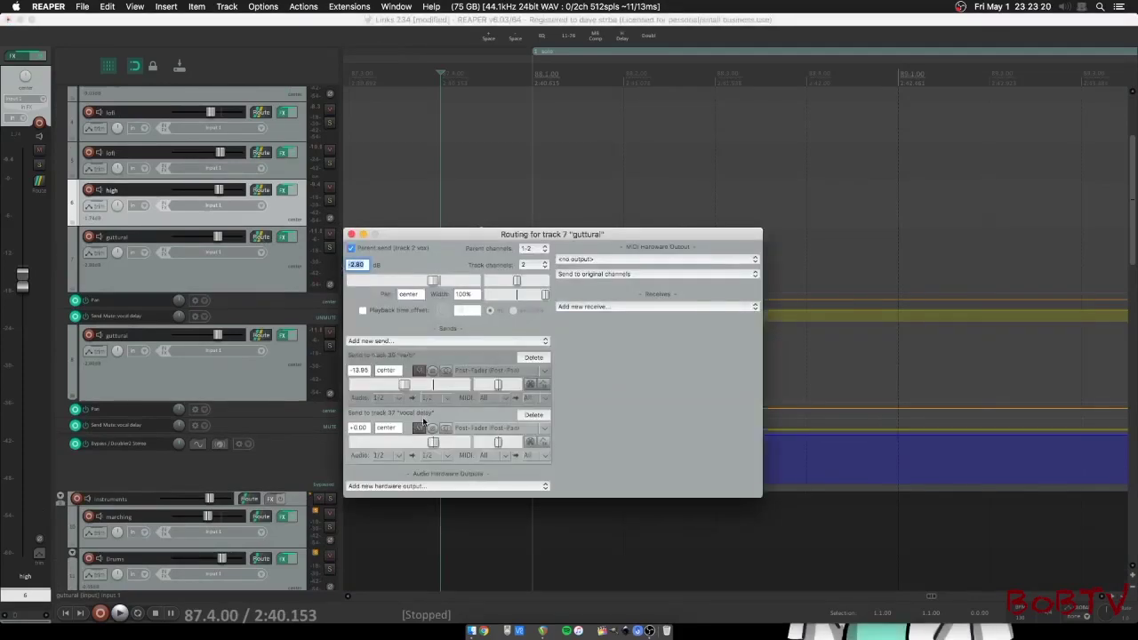
pyautogui.click(351, 233)
# Open the vocal delay track's effects chain and examine its Waves H-Delay settings
pyautogui.scroll(-10, 1036, 251)
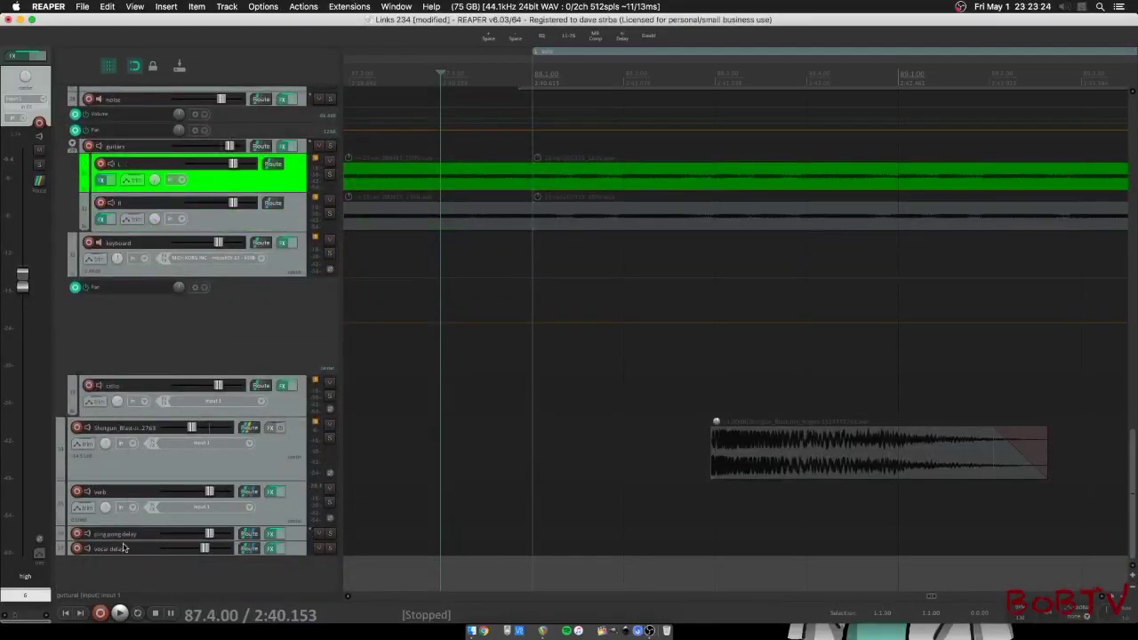
pyautogui.click(273, 555)
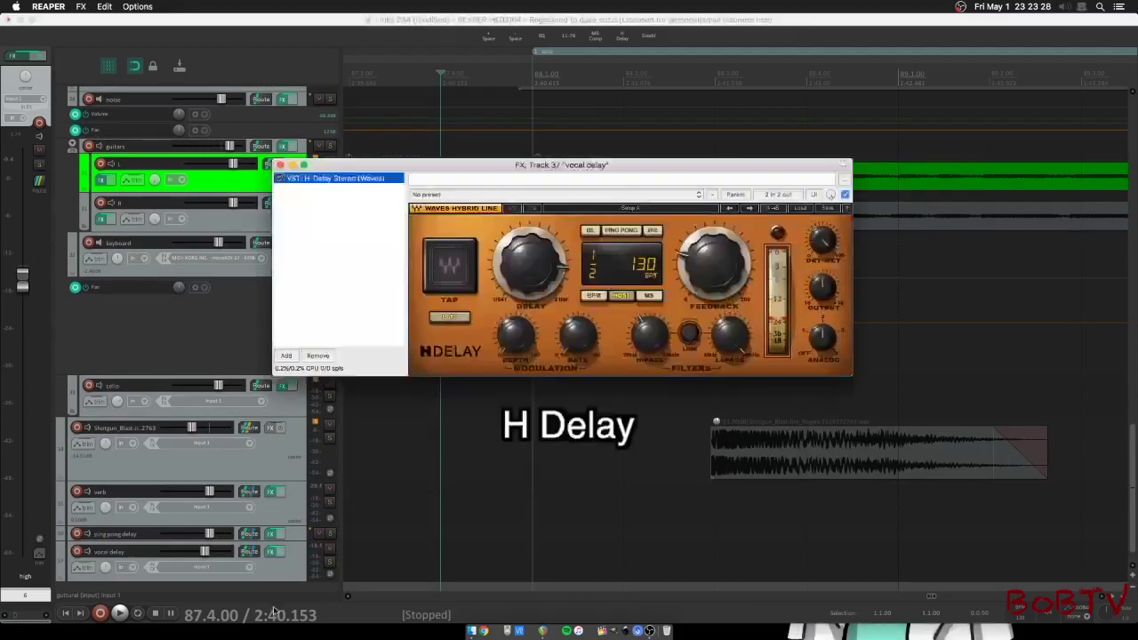
pyautogui.moveTo(457, 167); pyautogui.dragTo(547, 201)
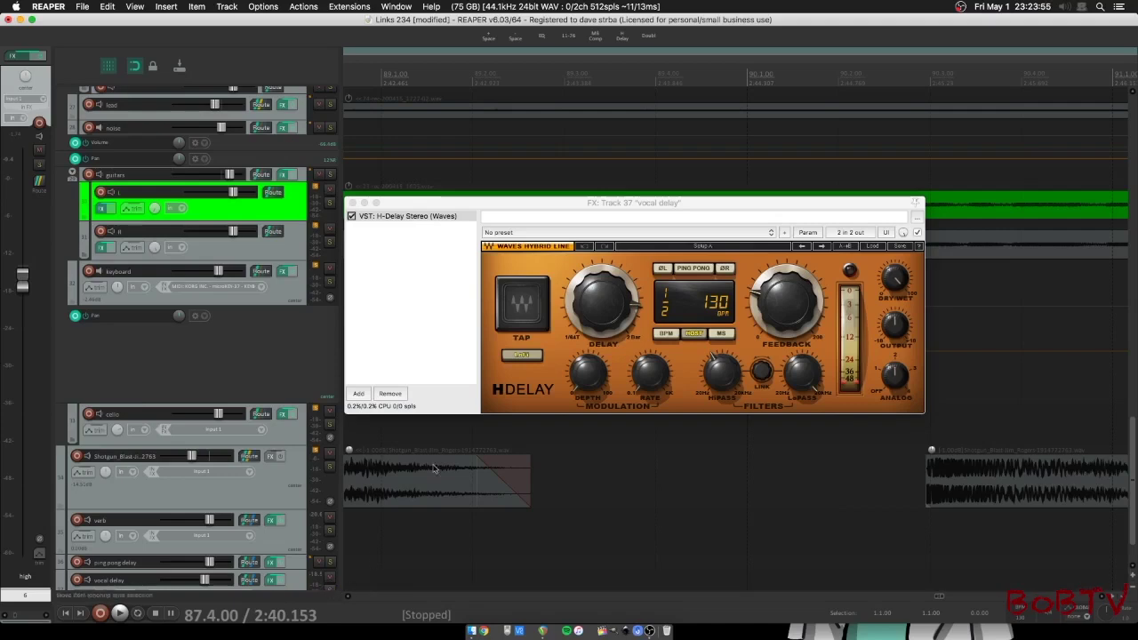
# Turn off H-Delay's LoFi mode, play the passage from 87.4.00, and switch LoFi back on
pyautogui.click(523, 357)
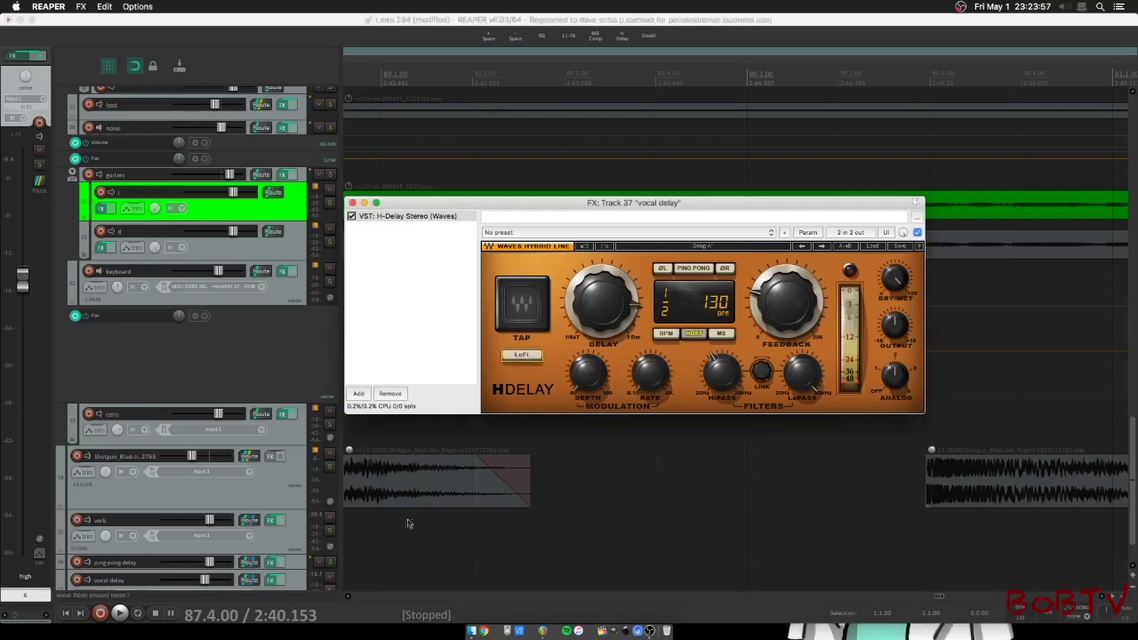
pyautogui.click(119, 613)
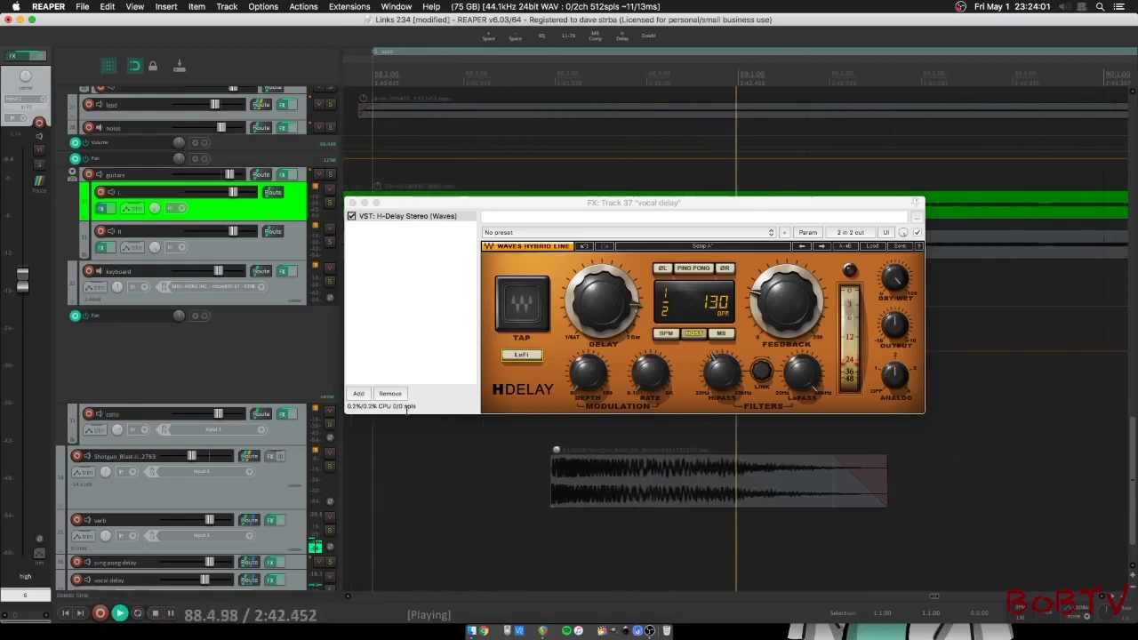
pyautogui.click(514, 358)
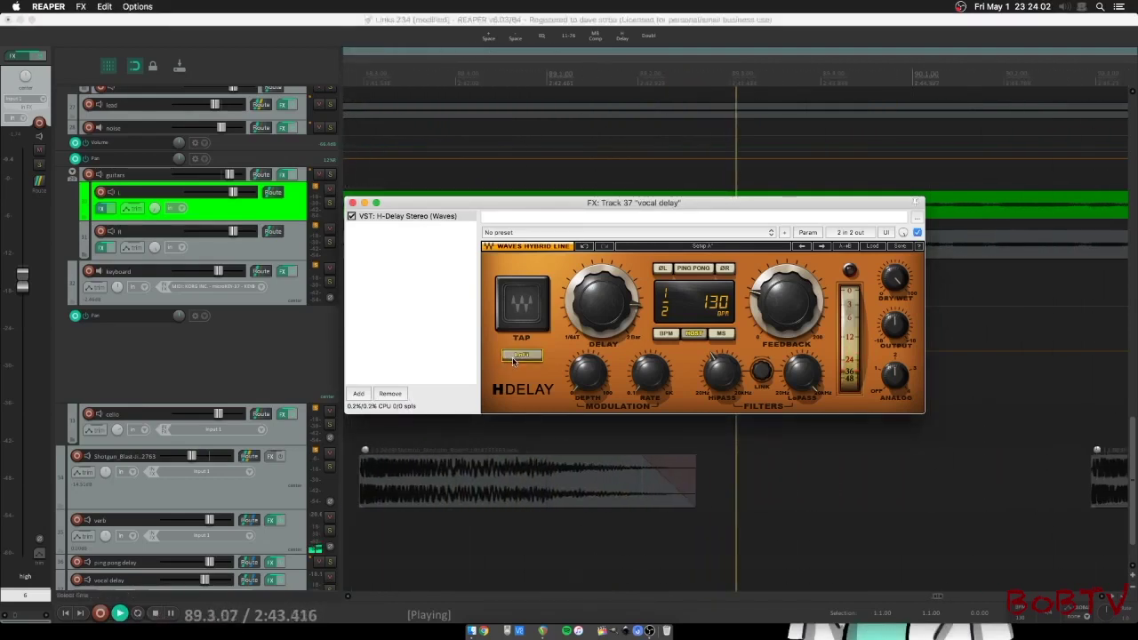
pyautogui.click(155, 613)
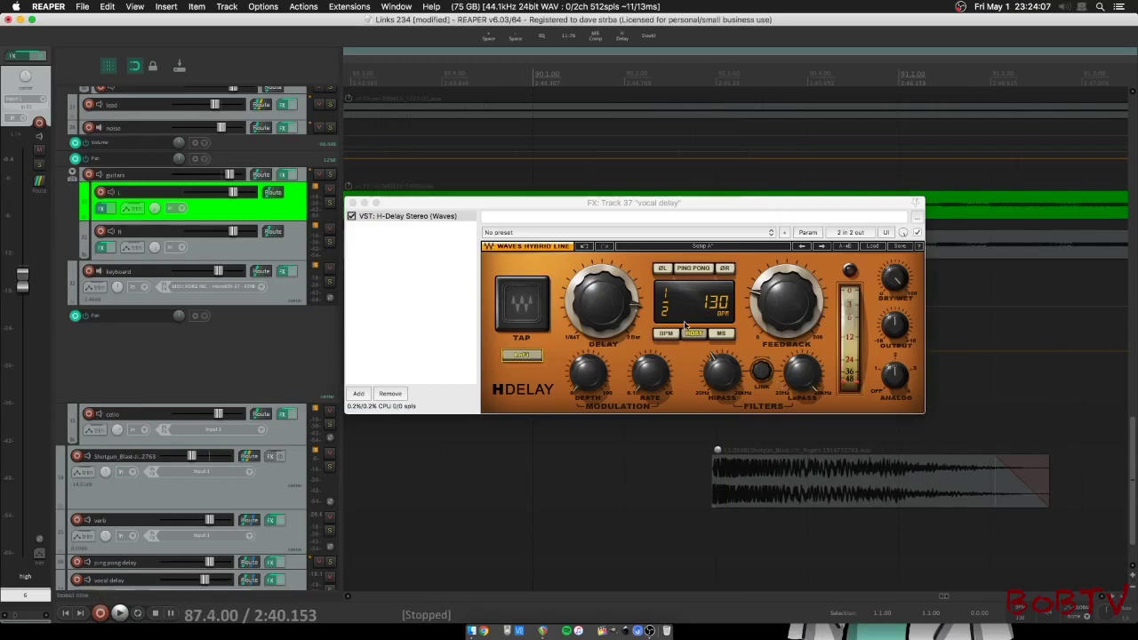
# Enable H-Delay's Ping Pong mode, play the passage from 87.4.00, and disable Ping Pong again
pyautogui.click(701, 277)
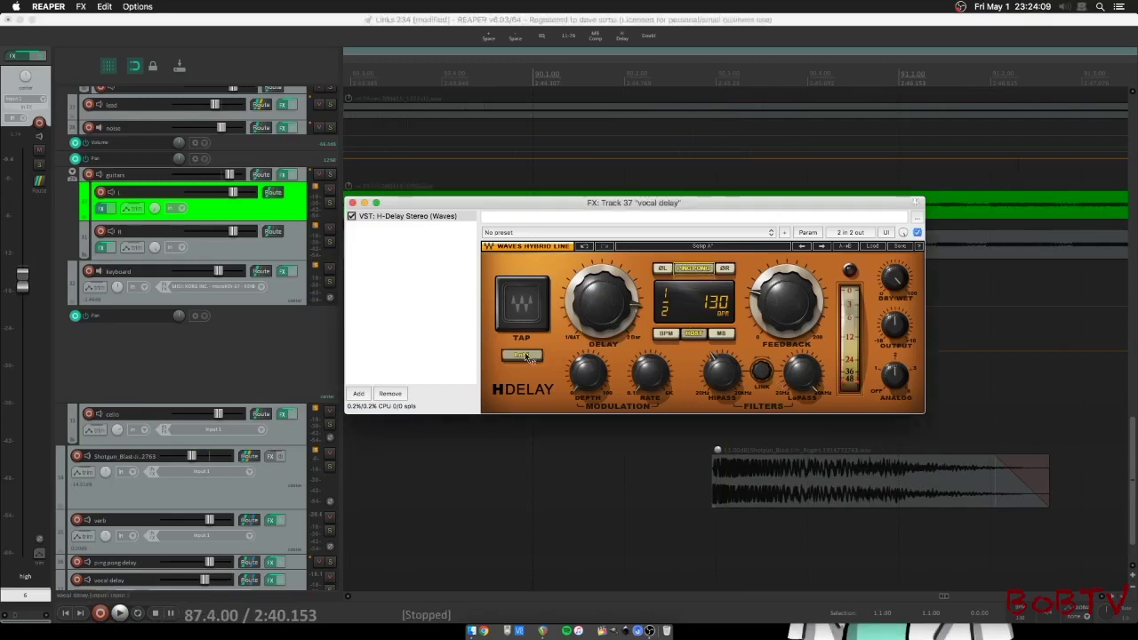
pyautogui.click(119, 614)
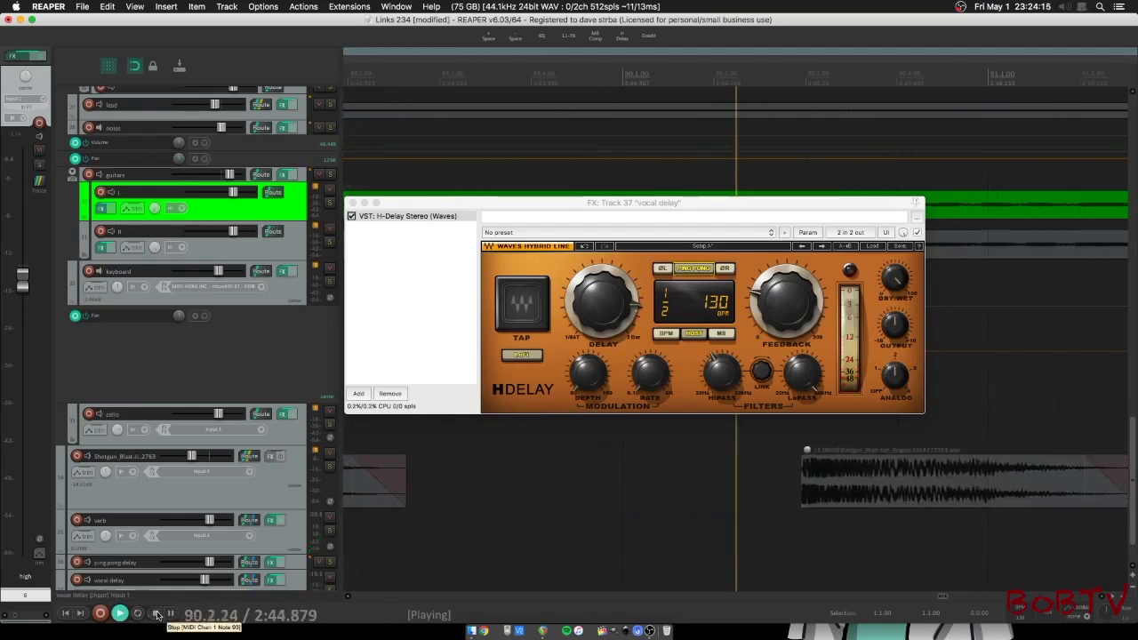
pyautogui.press('space')
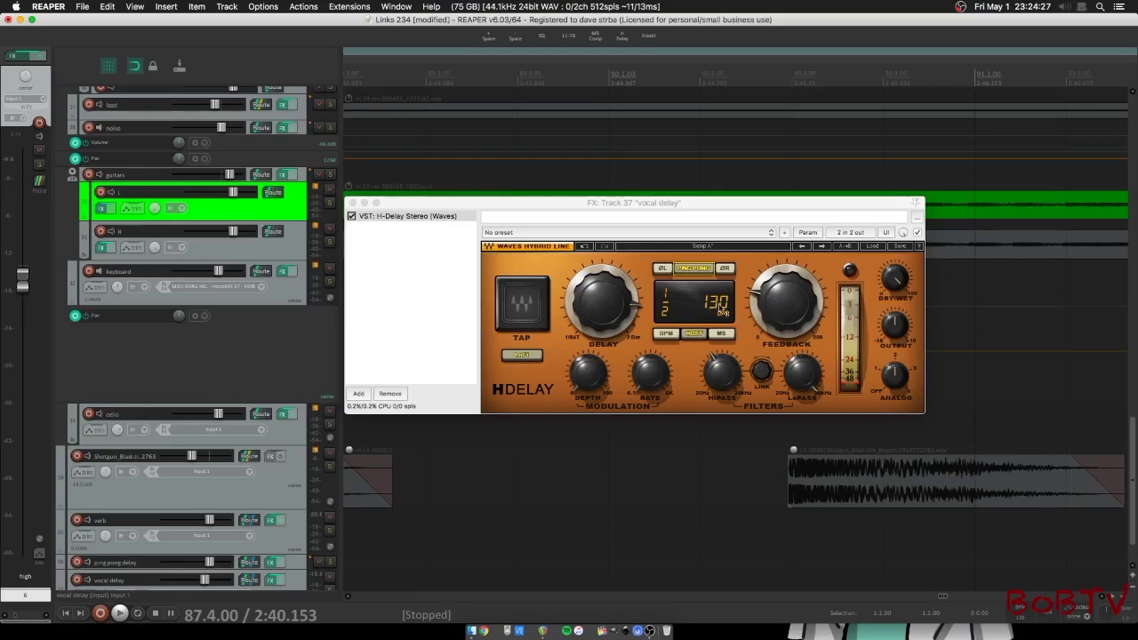
pyautogui.click(696, 322)
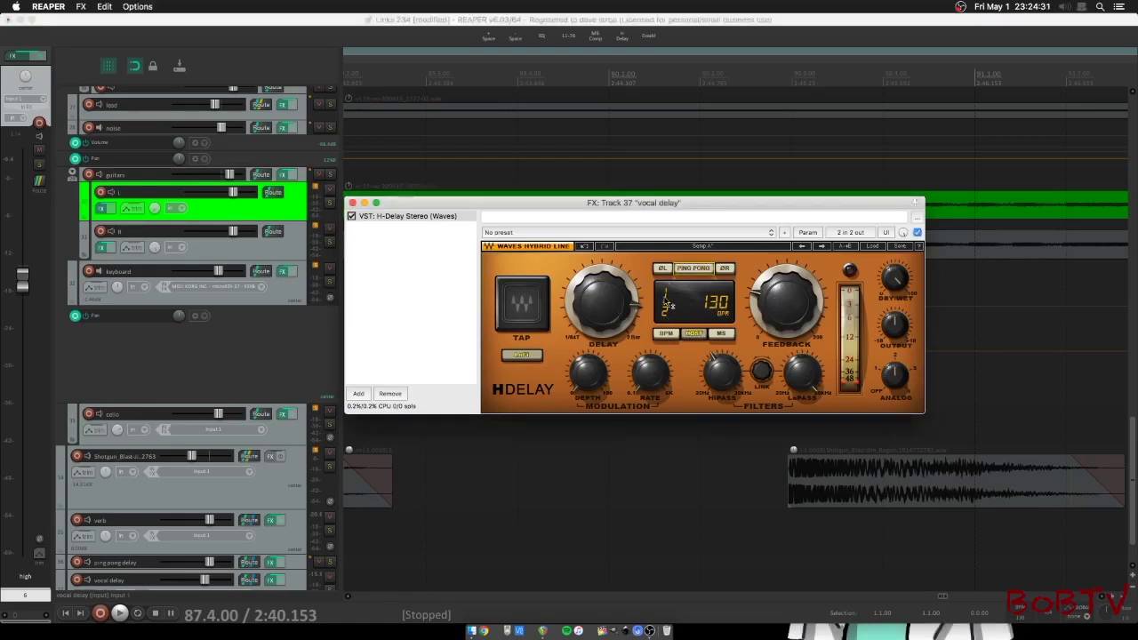
# Set H-Delay's delay time to 1/8, play the passage from 87.4.00, and undo the delay time change
pyautogui.moveTo(662, 210); pyautogui.dragTo(671, 216)
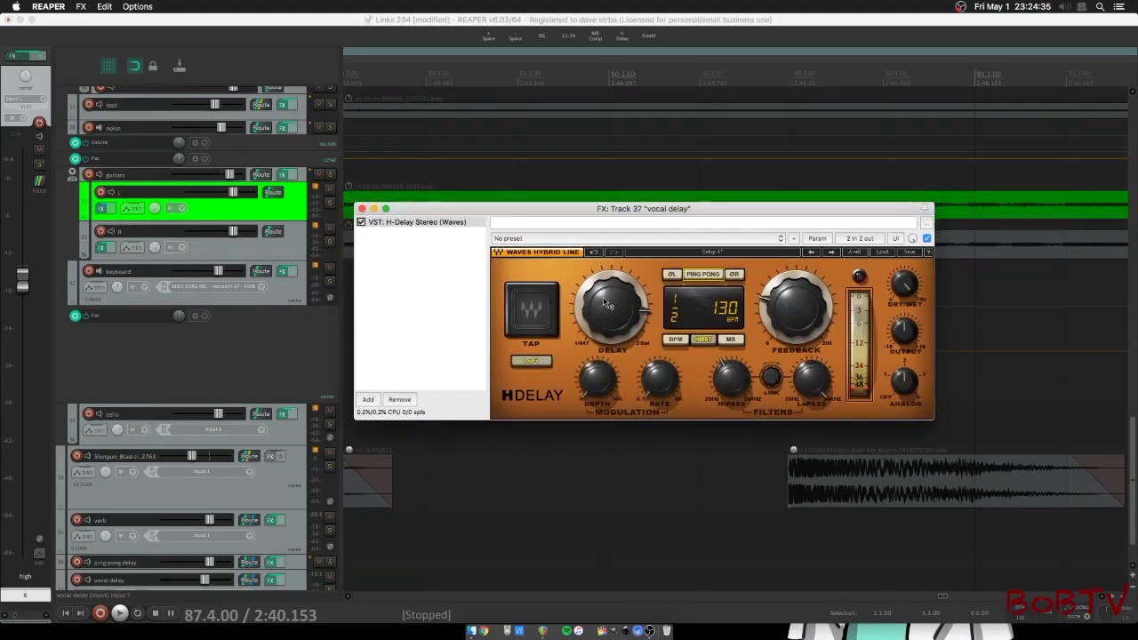
pyautogui.moveTo(608, 305); pyautogui.dragTo(609, 345)
pyautogui.click(119, 614)
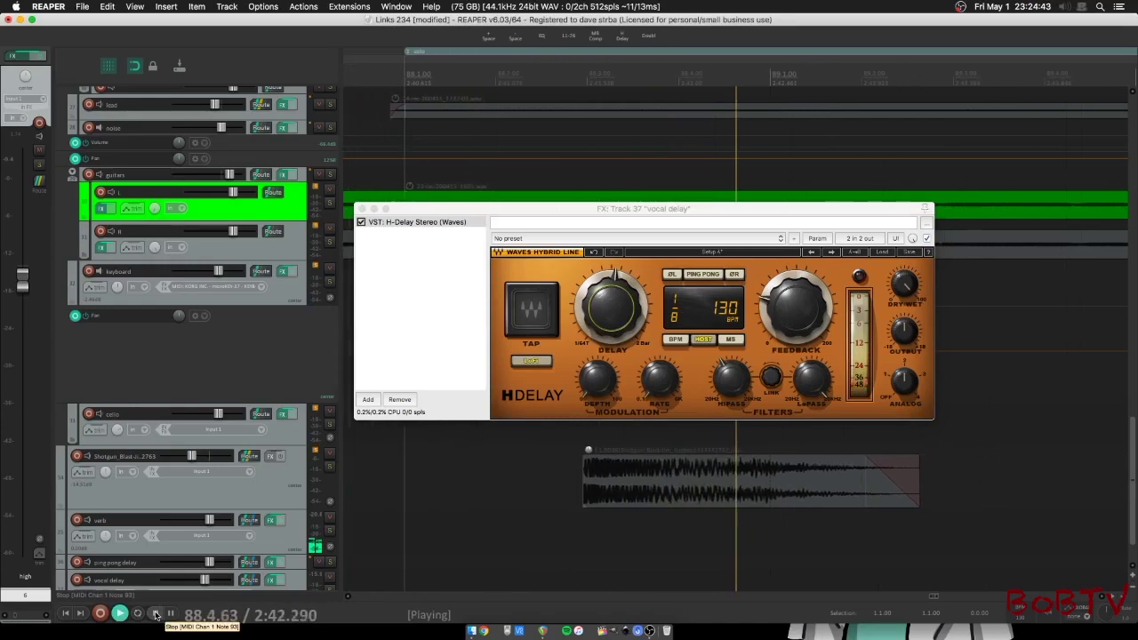
pyautogui.click(155, 614)
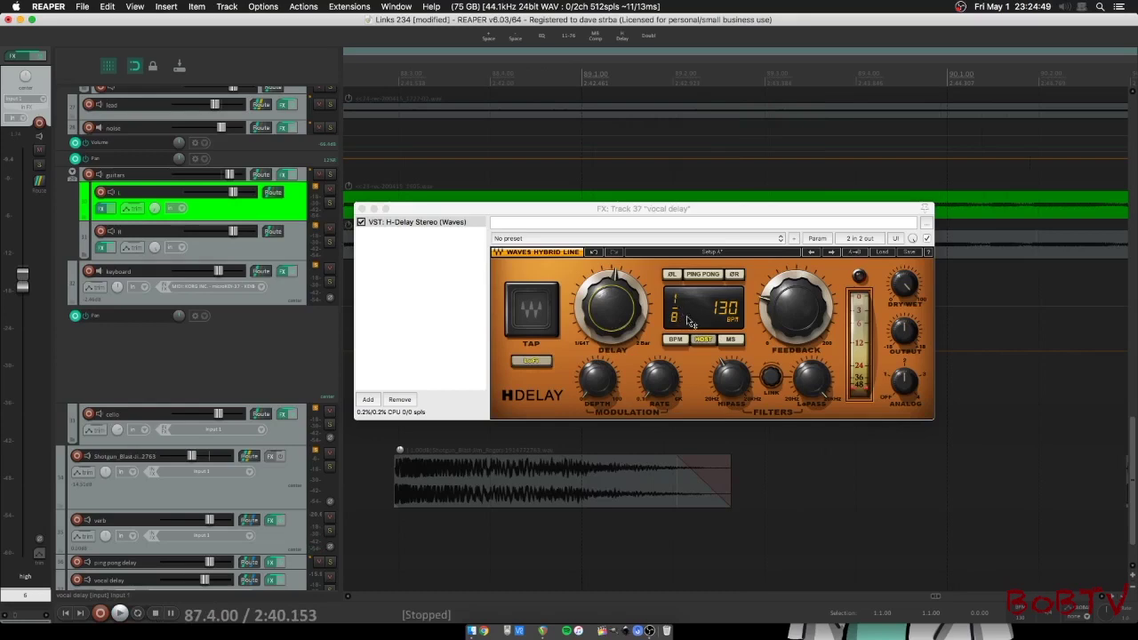
pyautogui.click(595, 254)
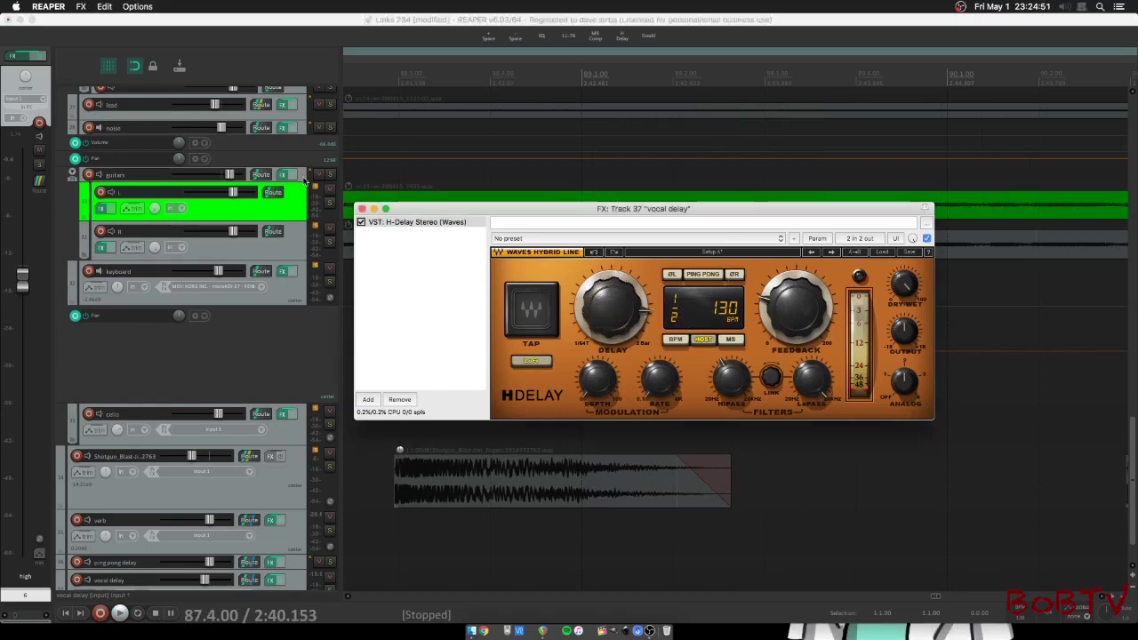
# Close the vocal delay effects window and enlarge the first guttural track's vocal delay send mute envelope lane
pyautogui.click(361, 209)
pyautogui.moveTo(1133, 472); pyautogui.dragTo(1134, 178)
pyautogui.press('space')
pyautogui.press('space')
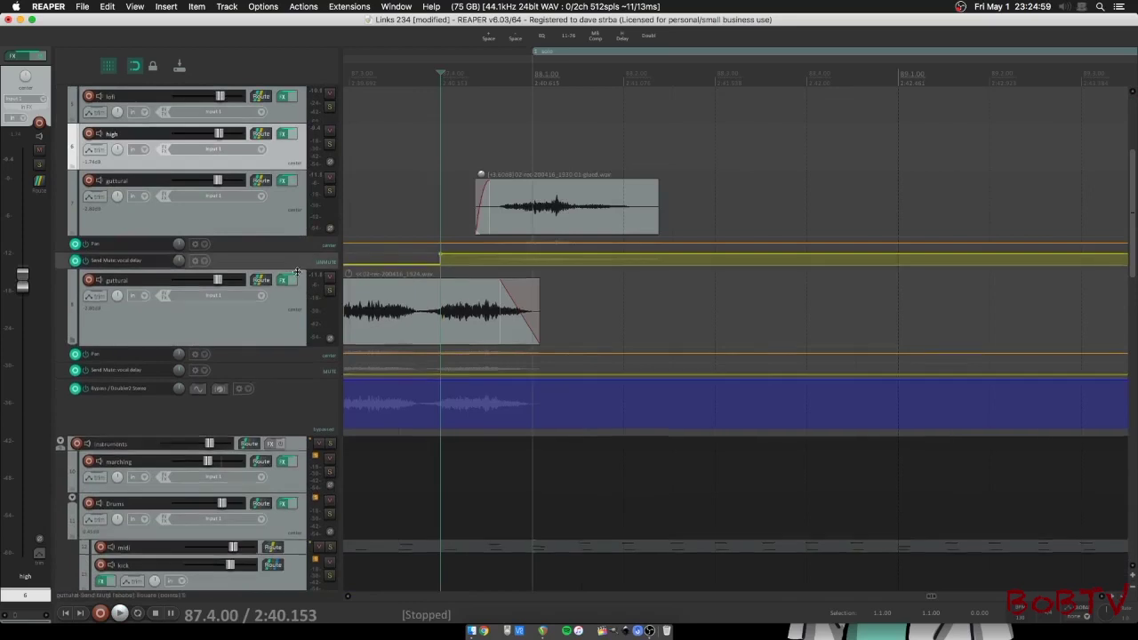
pyautogui.moveTo(296, 268); pyautogui.dragTo(304, 396)
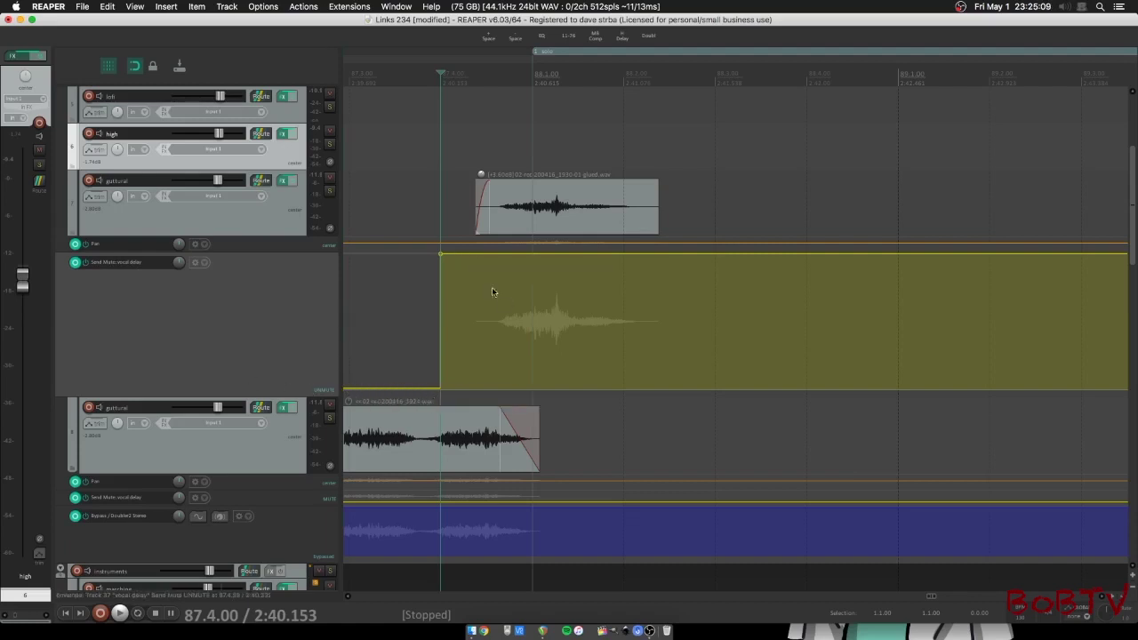
# Follow the guttural tracks' automation to the song's end and place the edit cursor at 110.4.00, where the Doubler2 bypass envelope changes
pyautogui.hscroll(10, 510, 329)
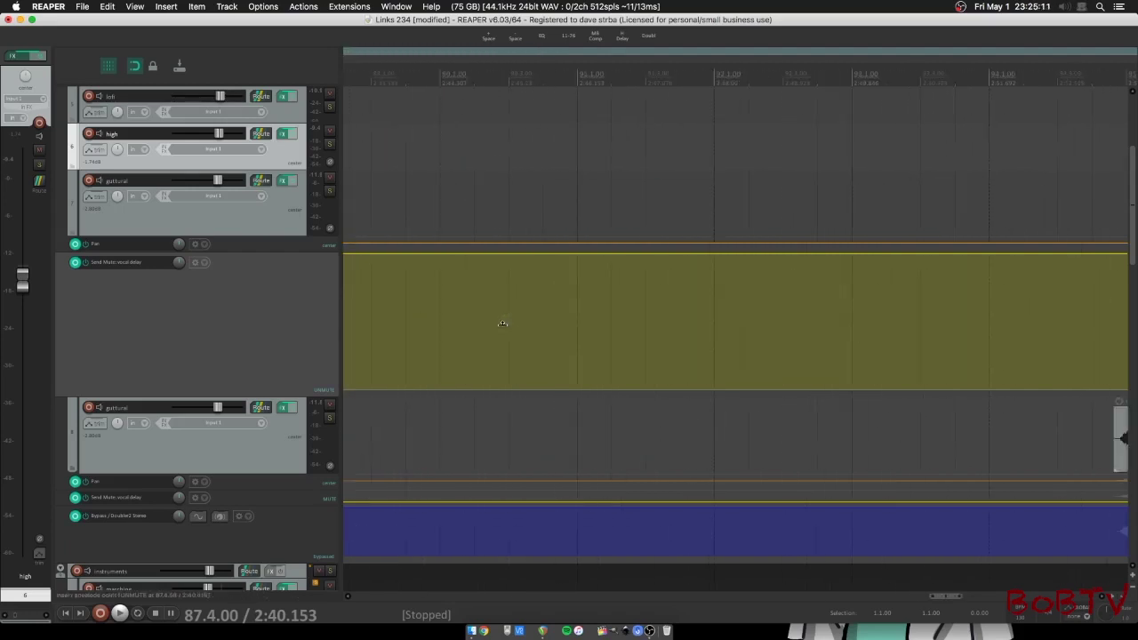
pyautogui.hscroll(3, 461, 309)
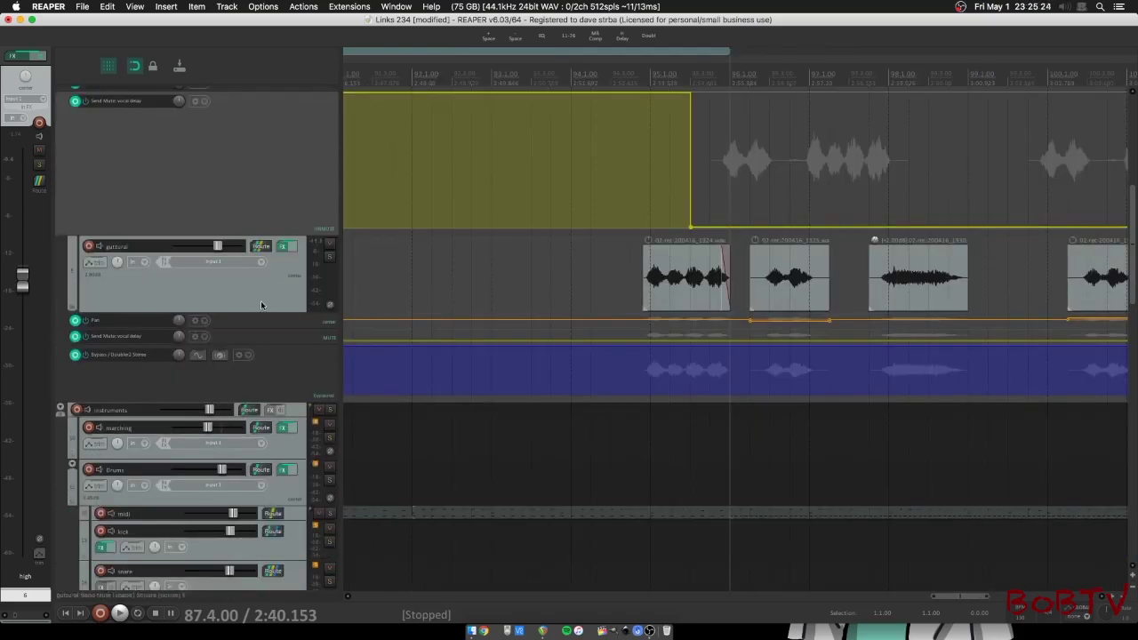
pyautogui.moveTo(961, 596); pyautogui.dragTo(1062, 605)
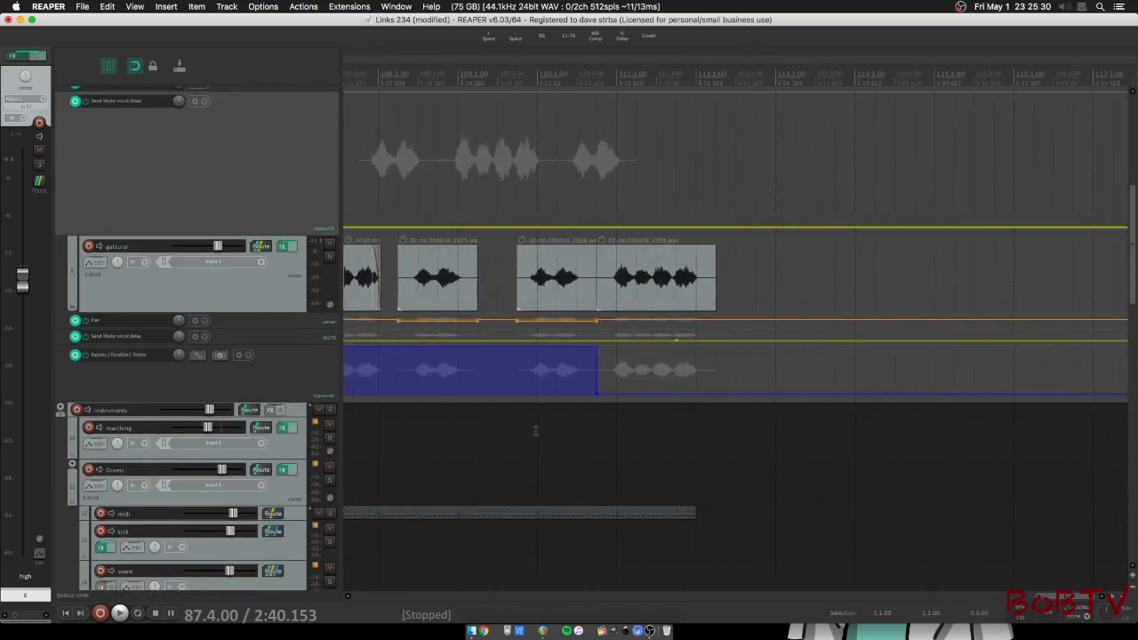
pyautogui.click(597, 448)
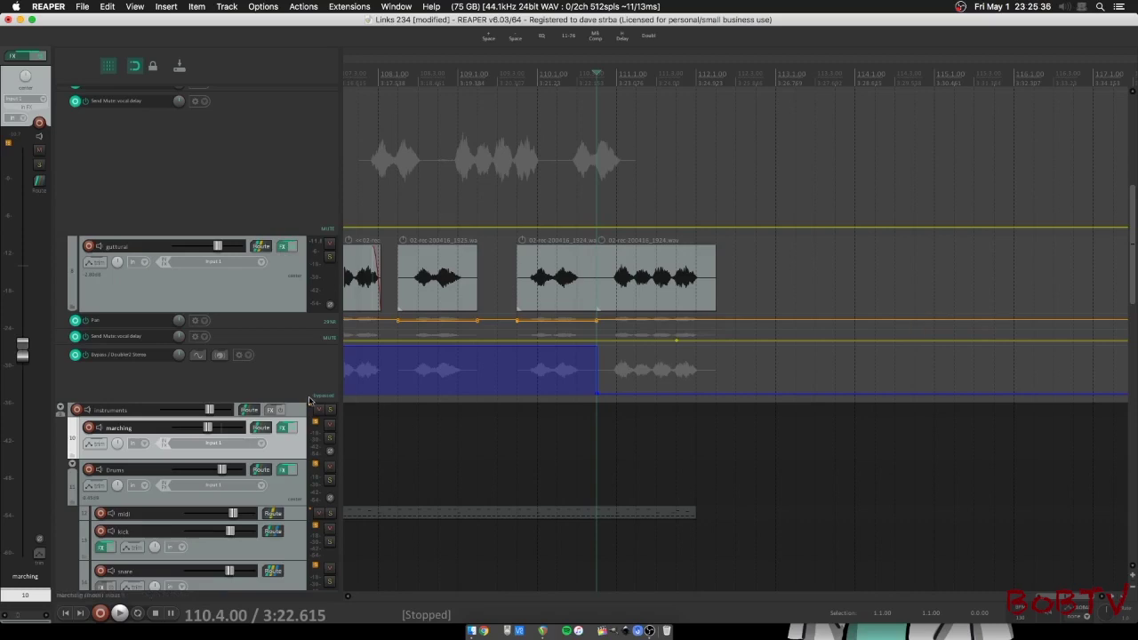
# Open the second guttural track's effects chain at Doubler2 Stereo, solo the track, and move the effects window clear of its clips
pyautogui.click(282, 246)
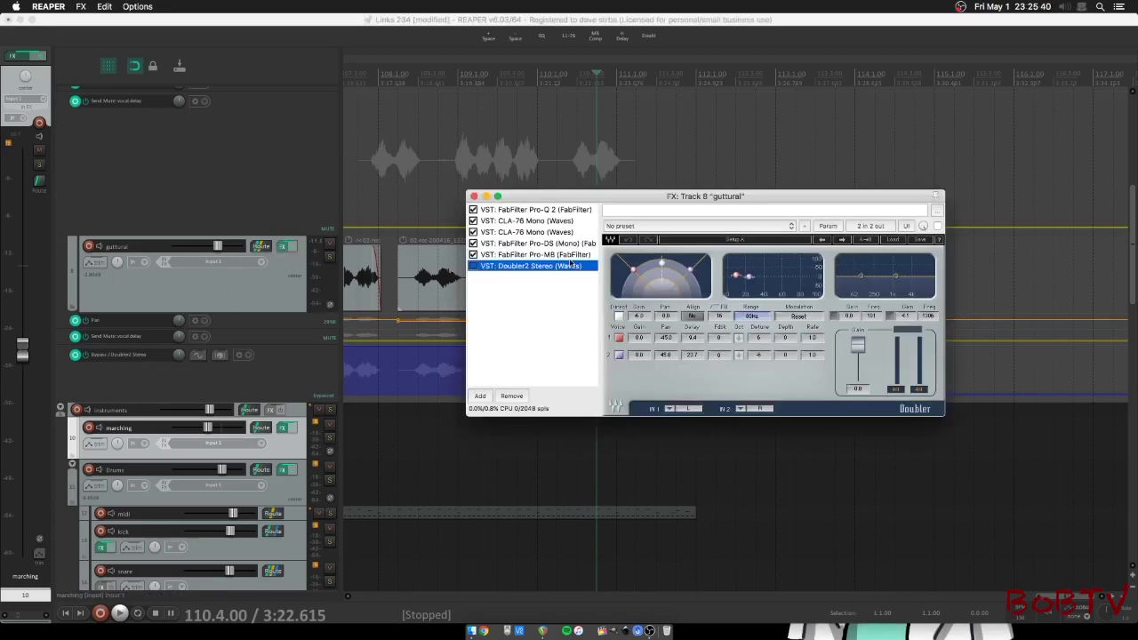
pyautogui.moveTo(611, 191); pyautogui.dragTo(868, 186)
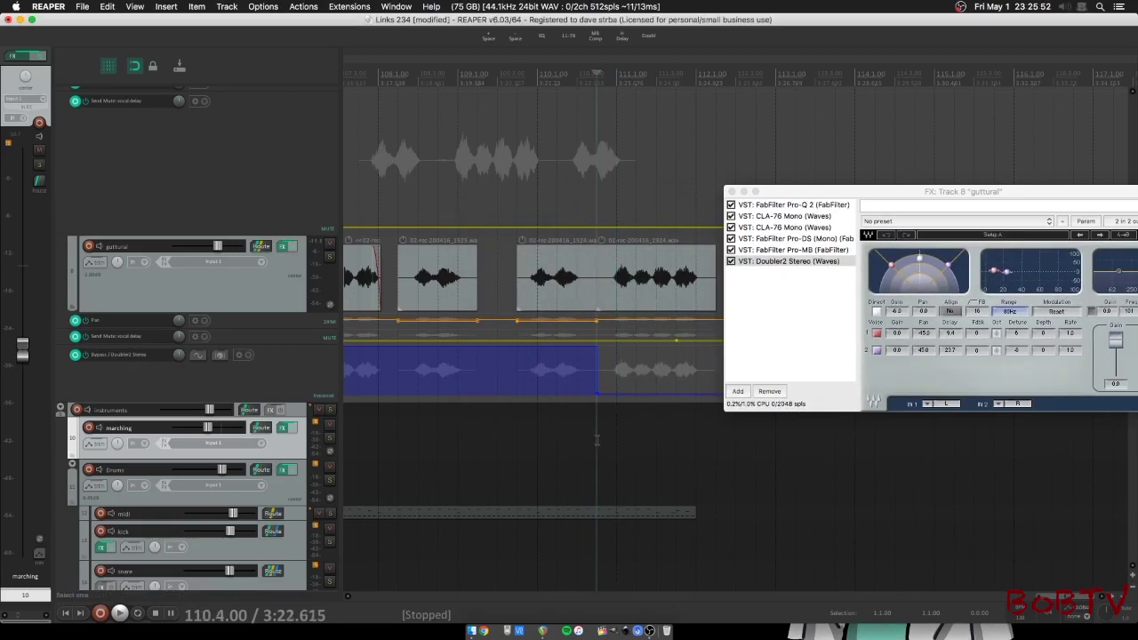
pyautogui.click(330, 257)
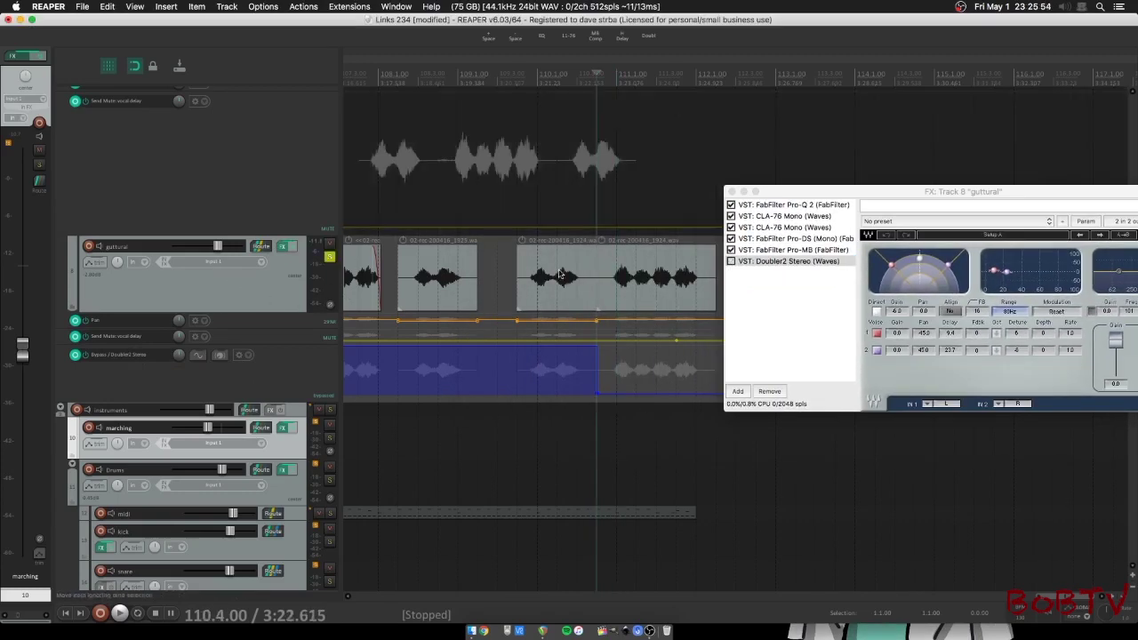
pyautogui.moveTo(1046, 191); pyautogui.dragTo(679, 68)
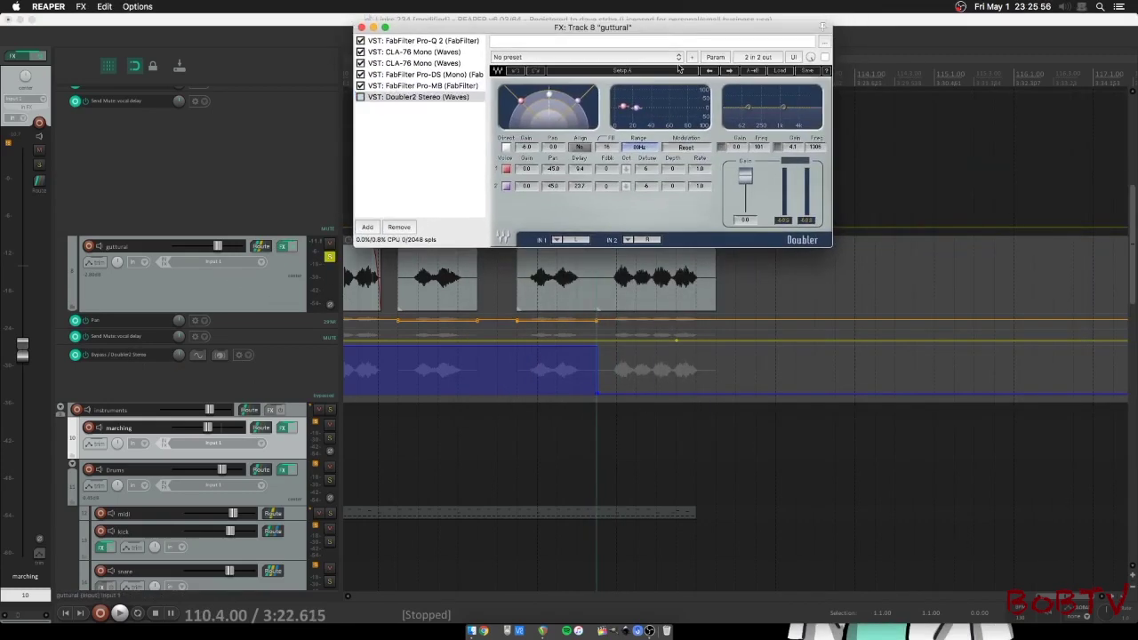
# Play the soloed guttural track's last clip from 110.4.00 to hear Doubler2 with its direct signal on
pyautogui.click(119, 613)
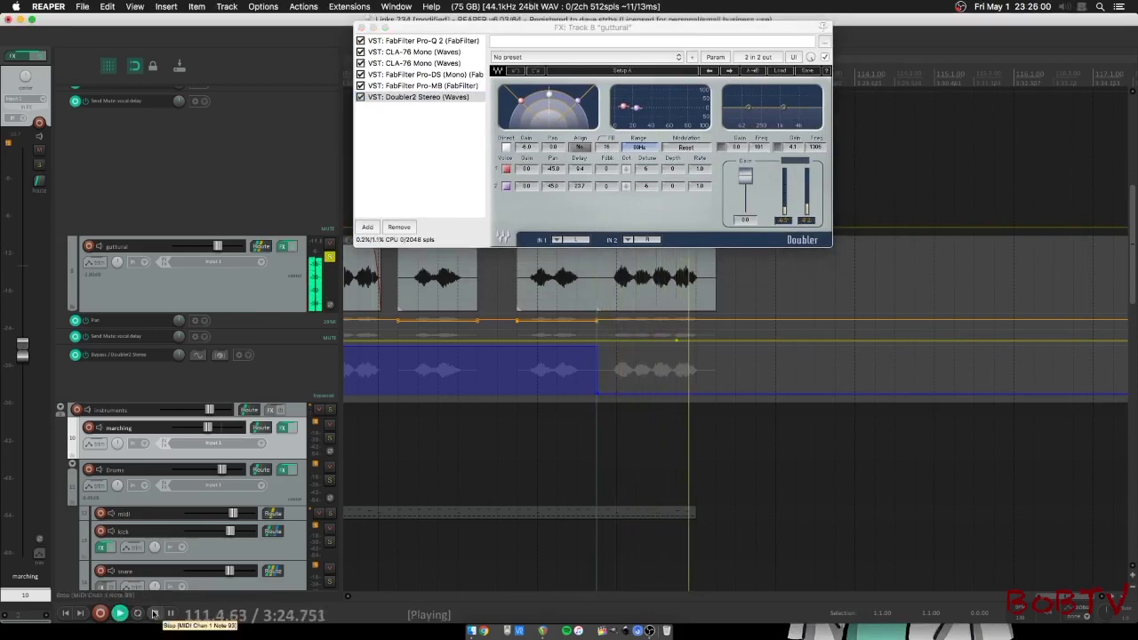
pyautogui.click(153, 613)
pyautogui.scroll(5, 1135, 233)
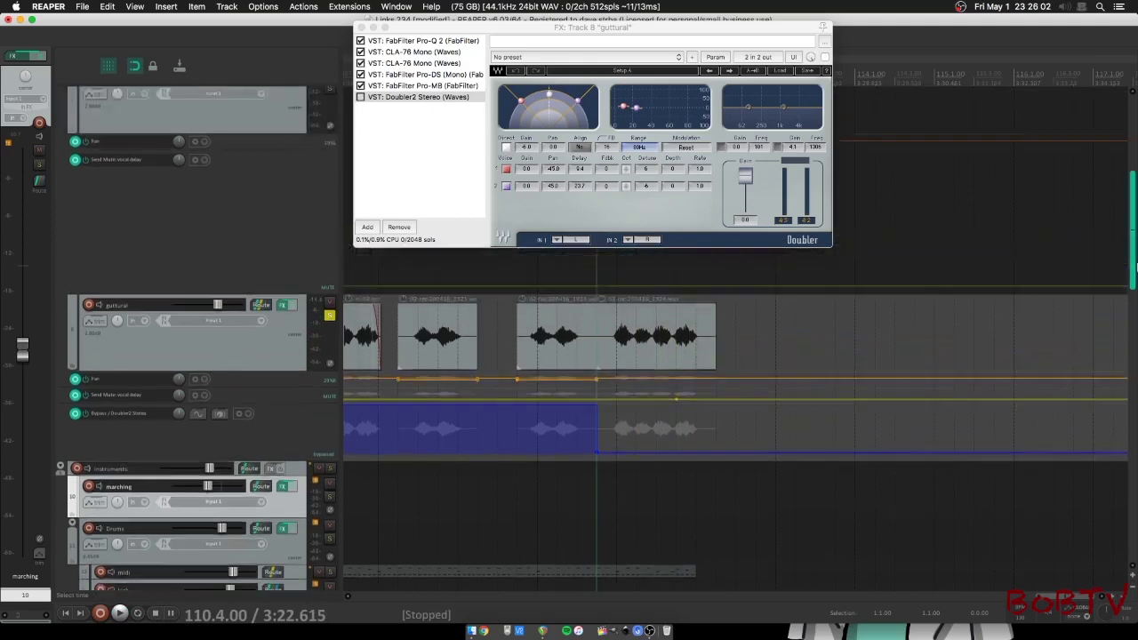
pyautogui.scroll(-4, 1135, 233)
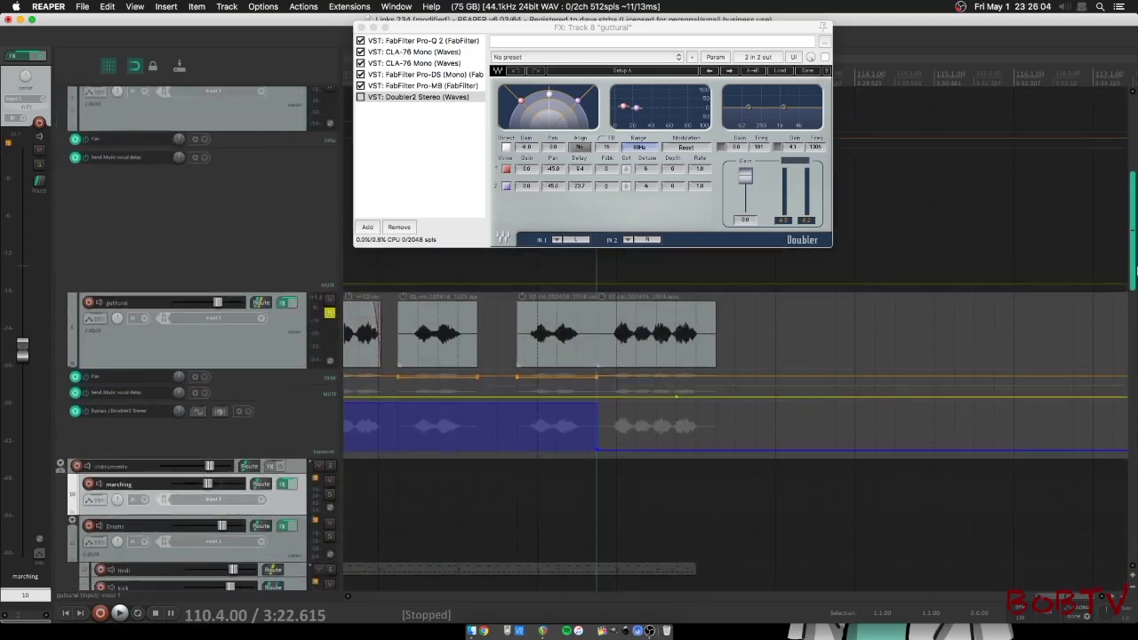
# Turn off Doubler2's direct signal and play the last guttural clip from 110.4.00
pyautogui.click(508, 149)
pyautogui.click(509, 149)
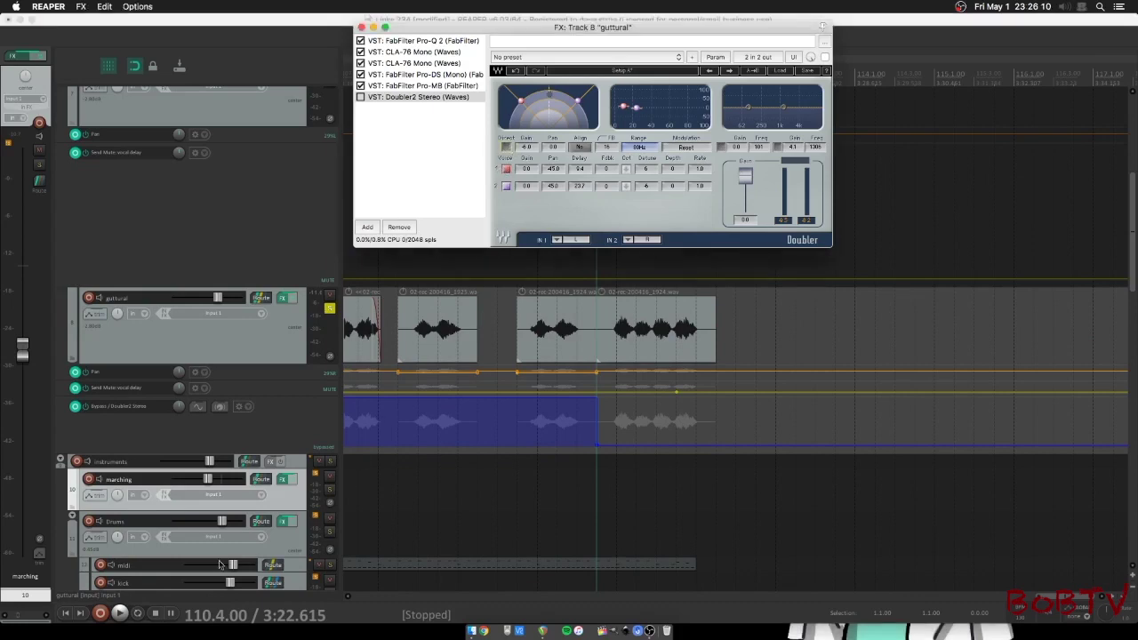
pyautogui.click(120, 614)
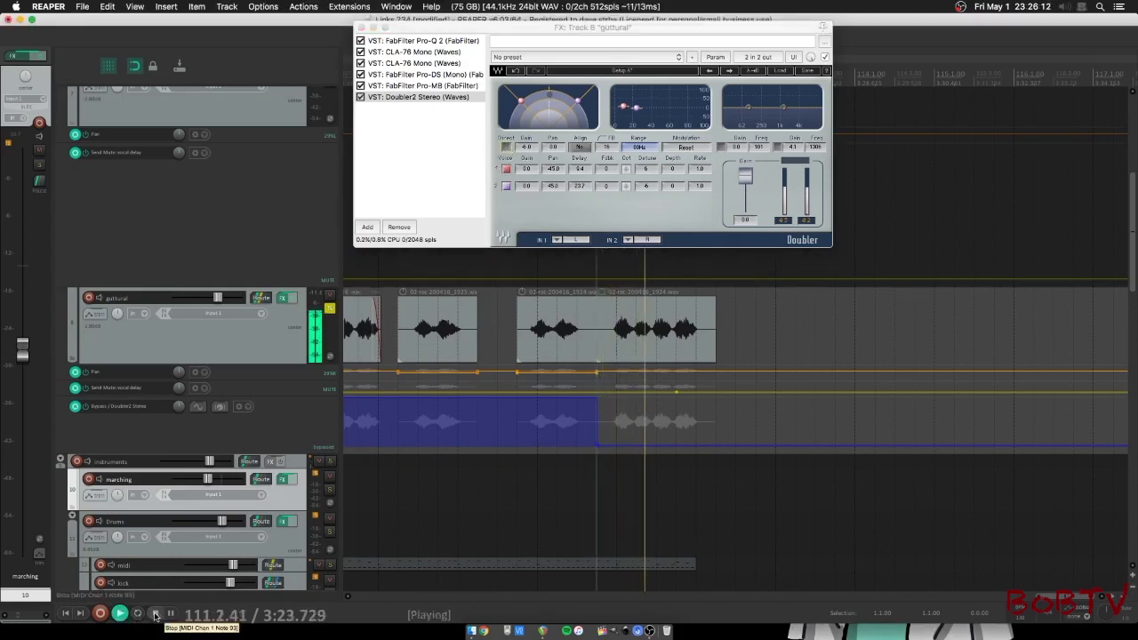
pyautogui.click(155, 614)
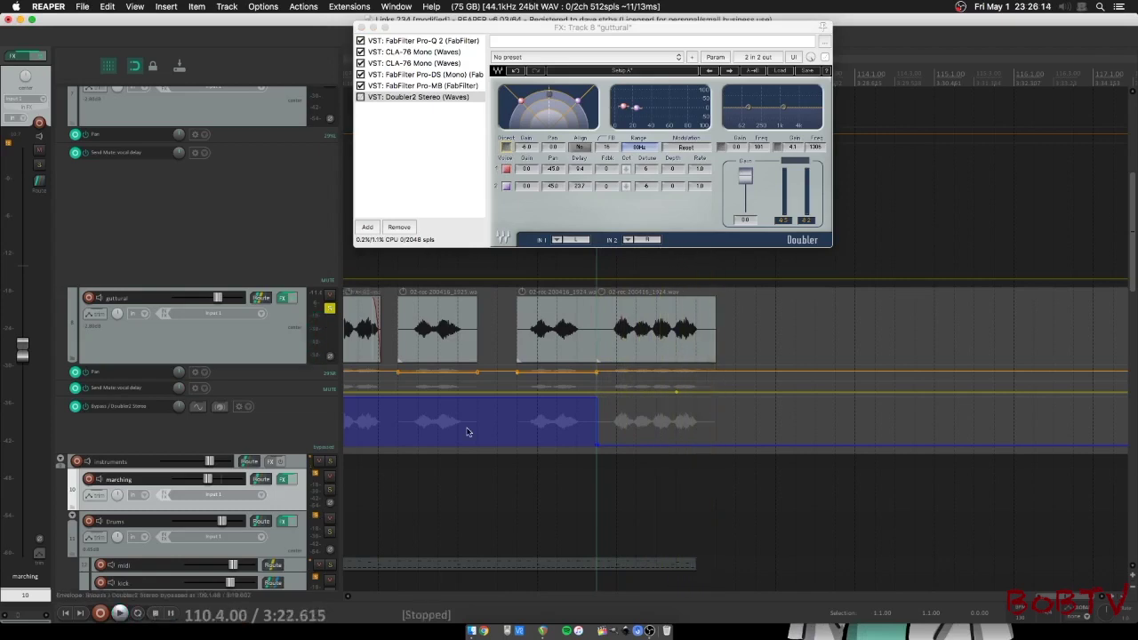
# Turn Doubler2's direct signal back on and replay the last guttural clip for comparison
pyautogui.click(507, 148)
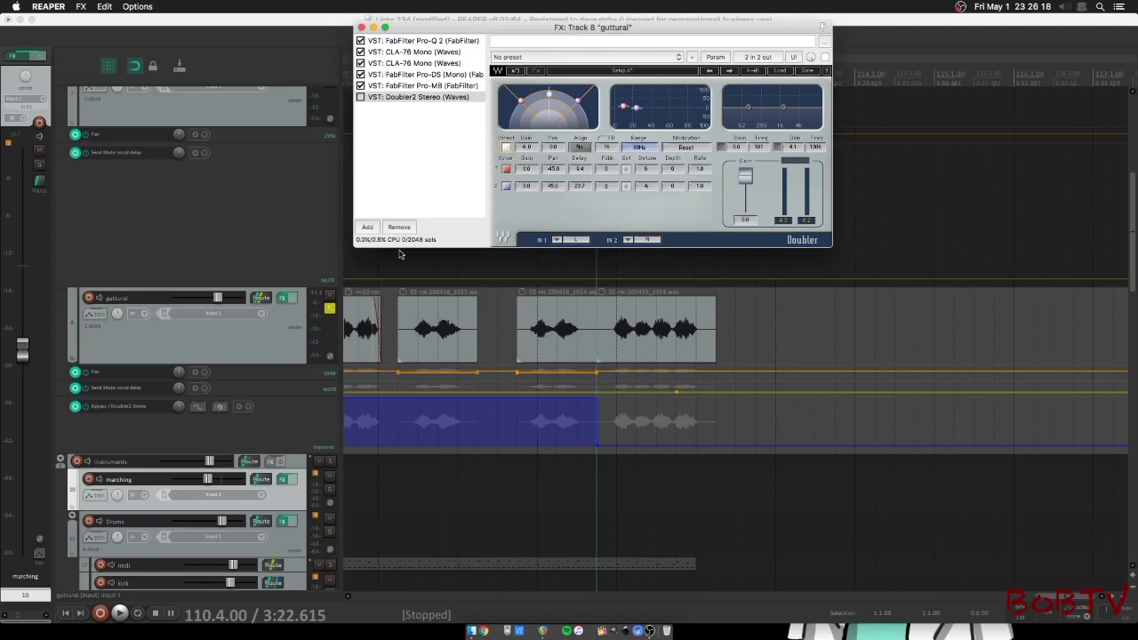
pyautogui.click(120, 614)
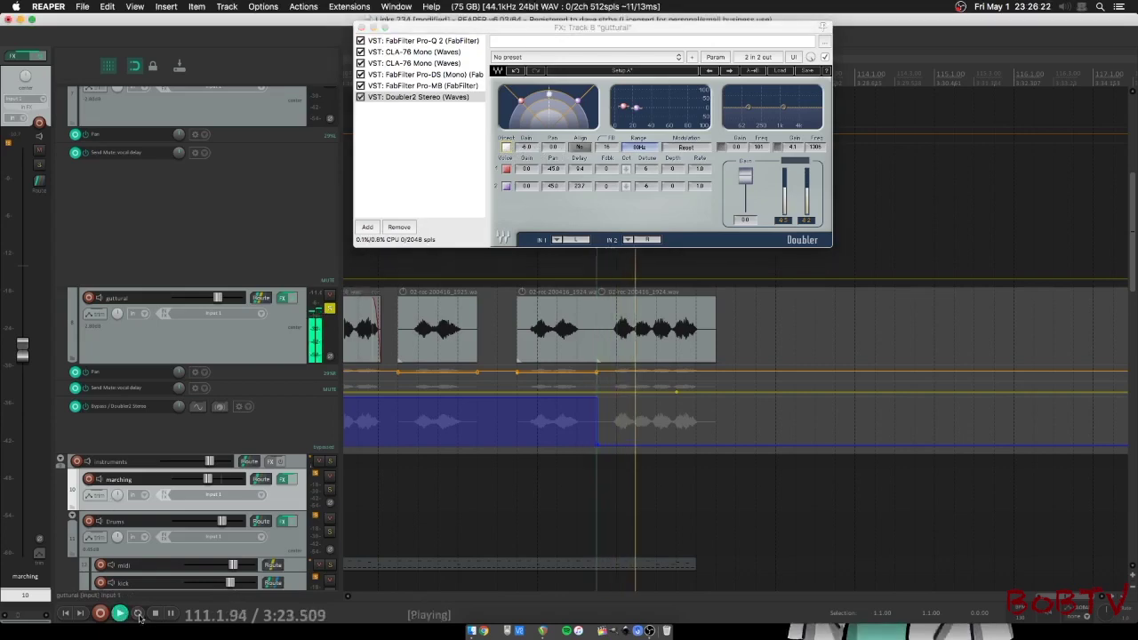
pyautogui.click(156, 615)
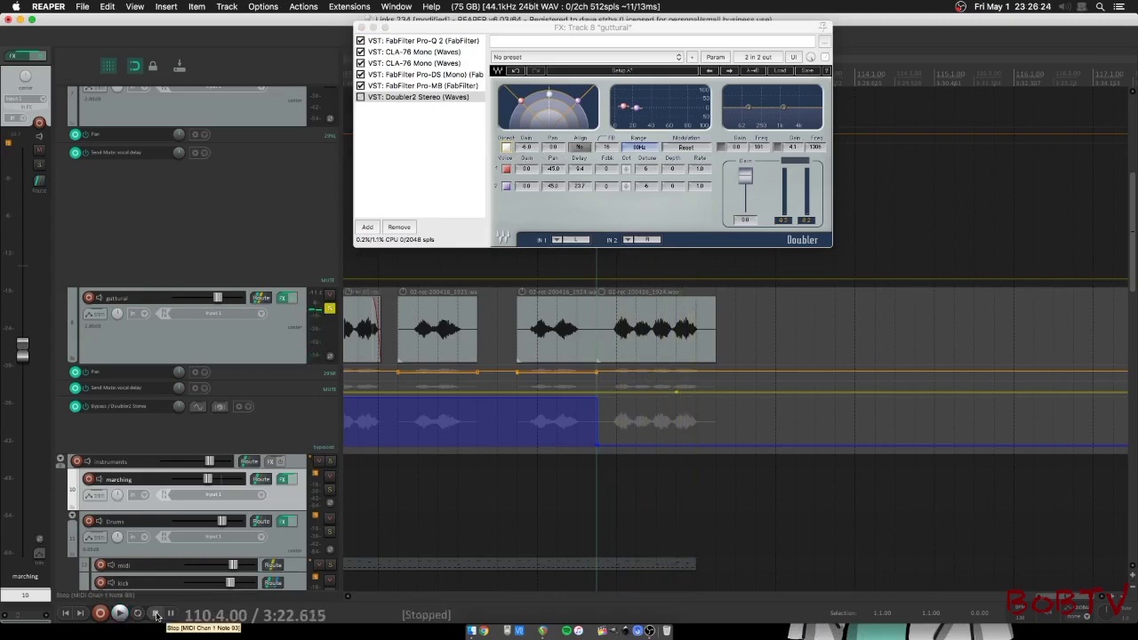